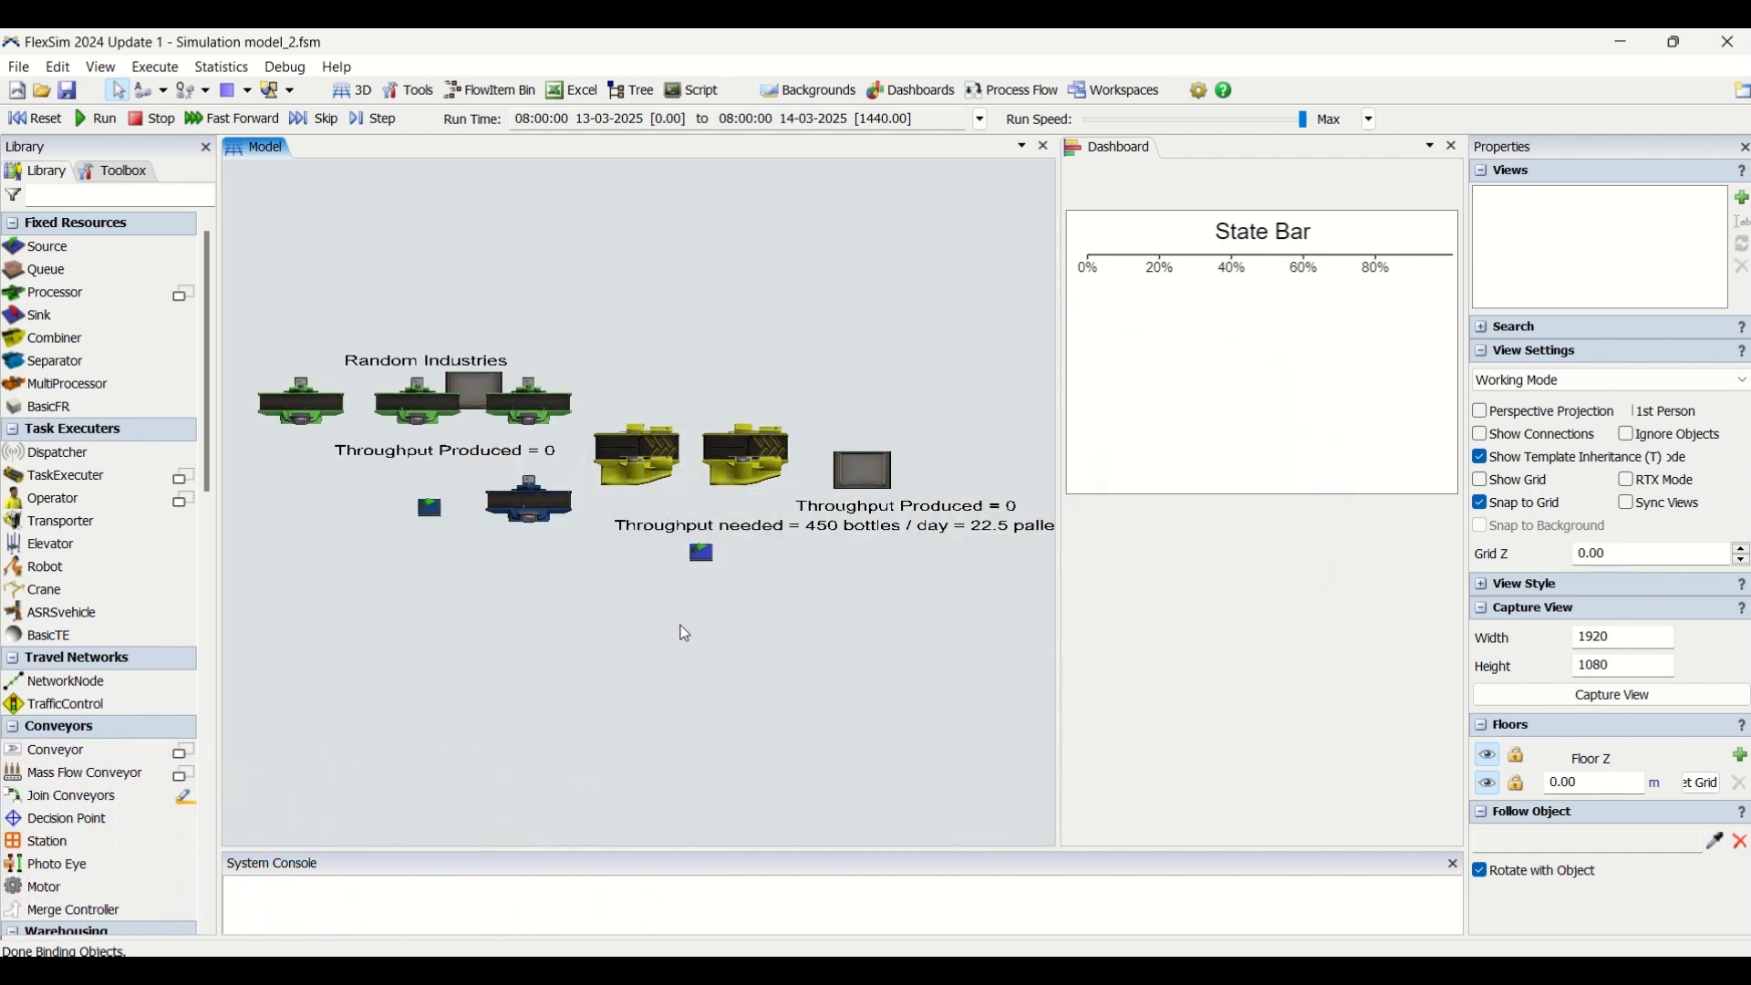
Run the simulation model and examine the station utilisation in the State Bar chart.
mouse_move(604, 553)
right_down()
mouse_move(632, 554)
mouse_move(612, 570)
right_up()
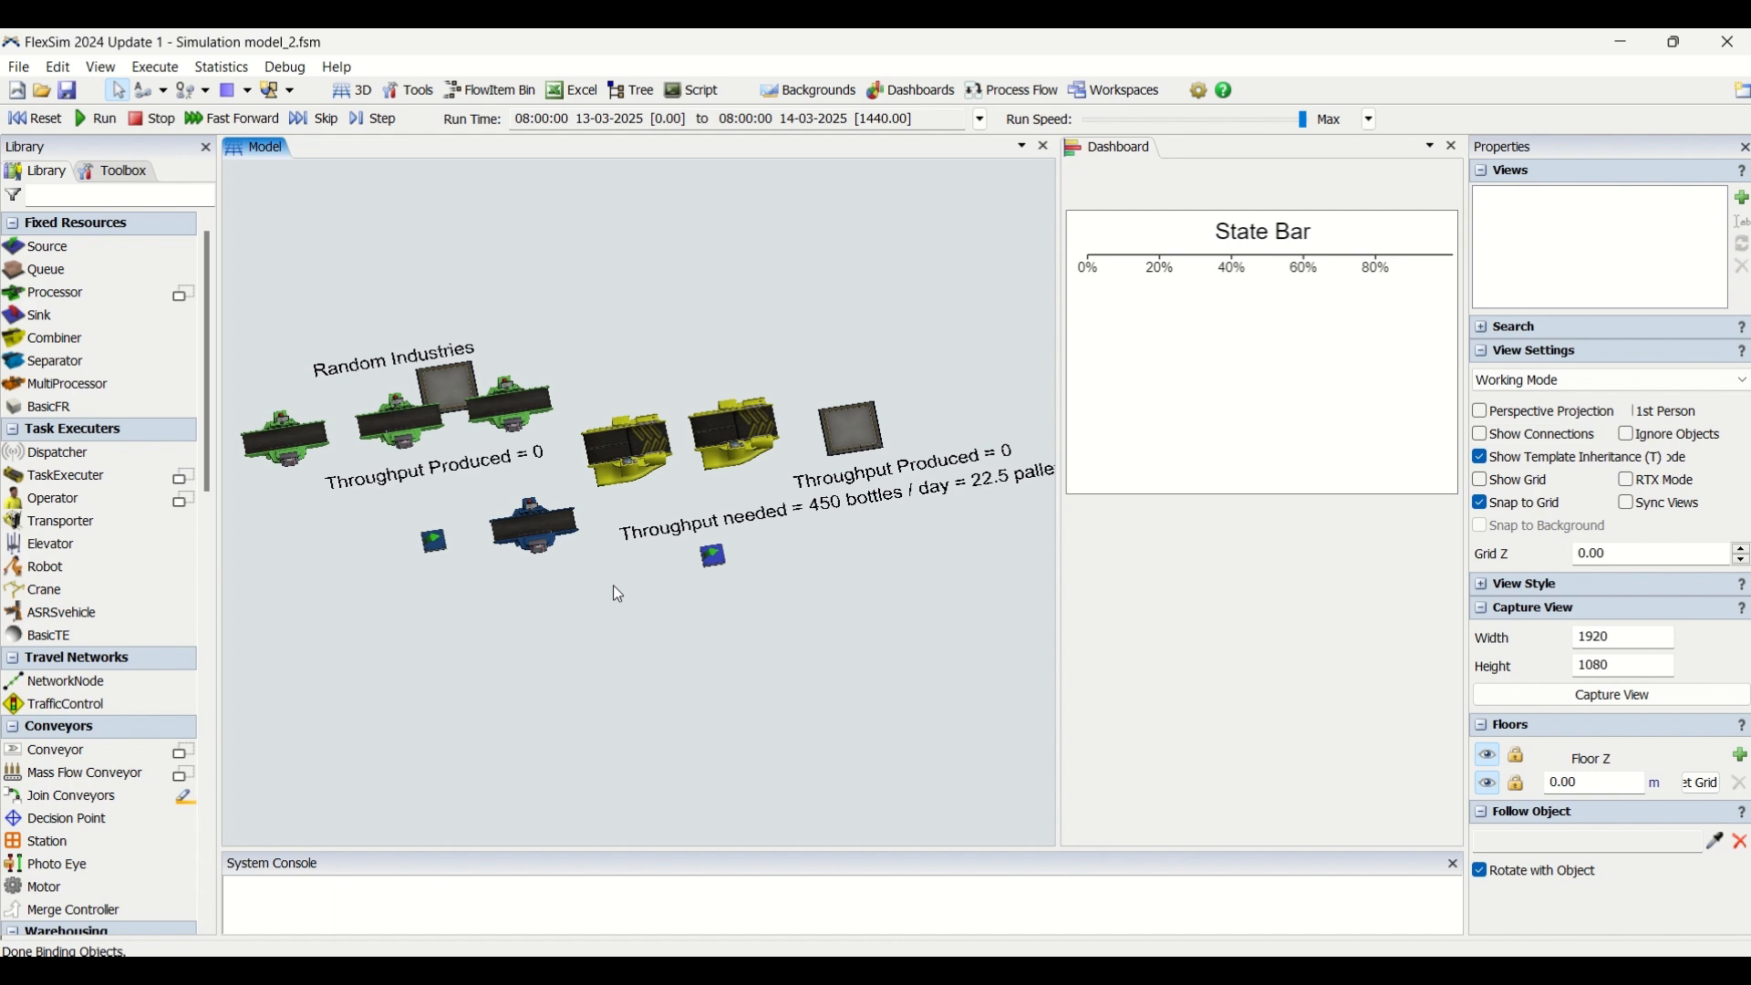
click(94, 118)
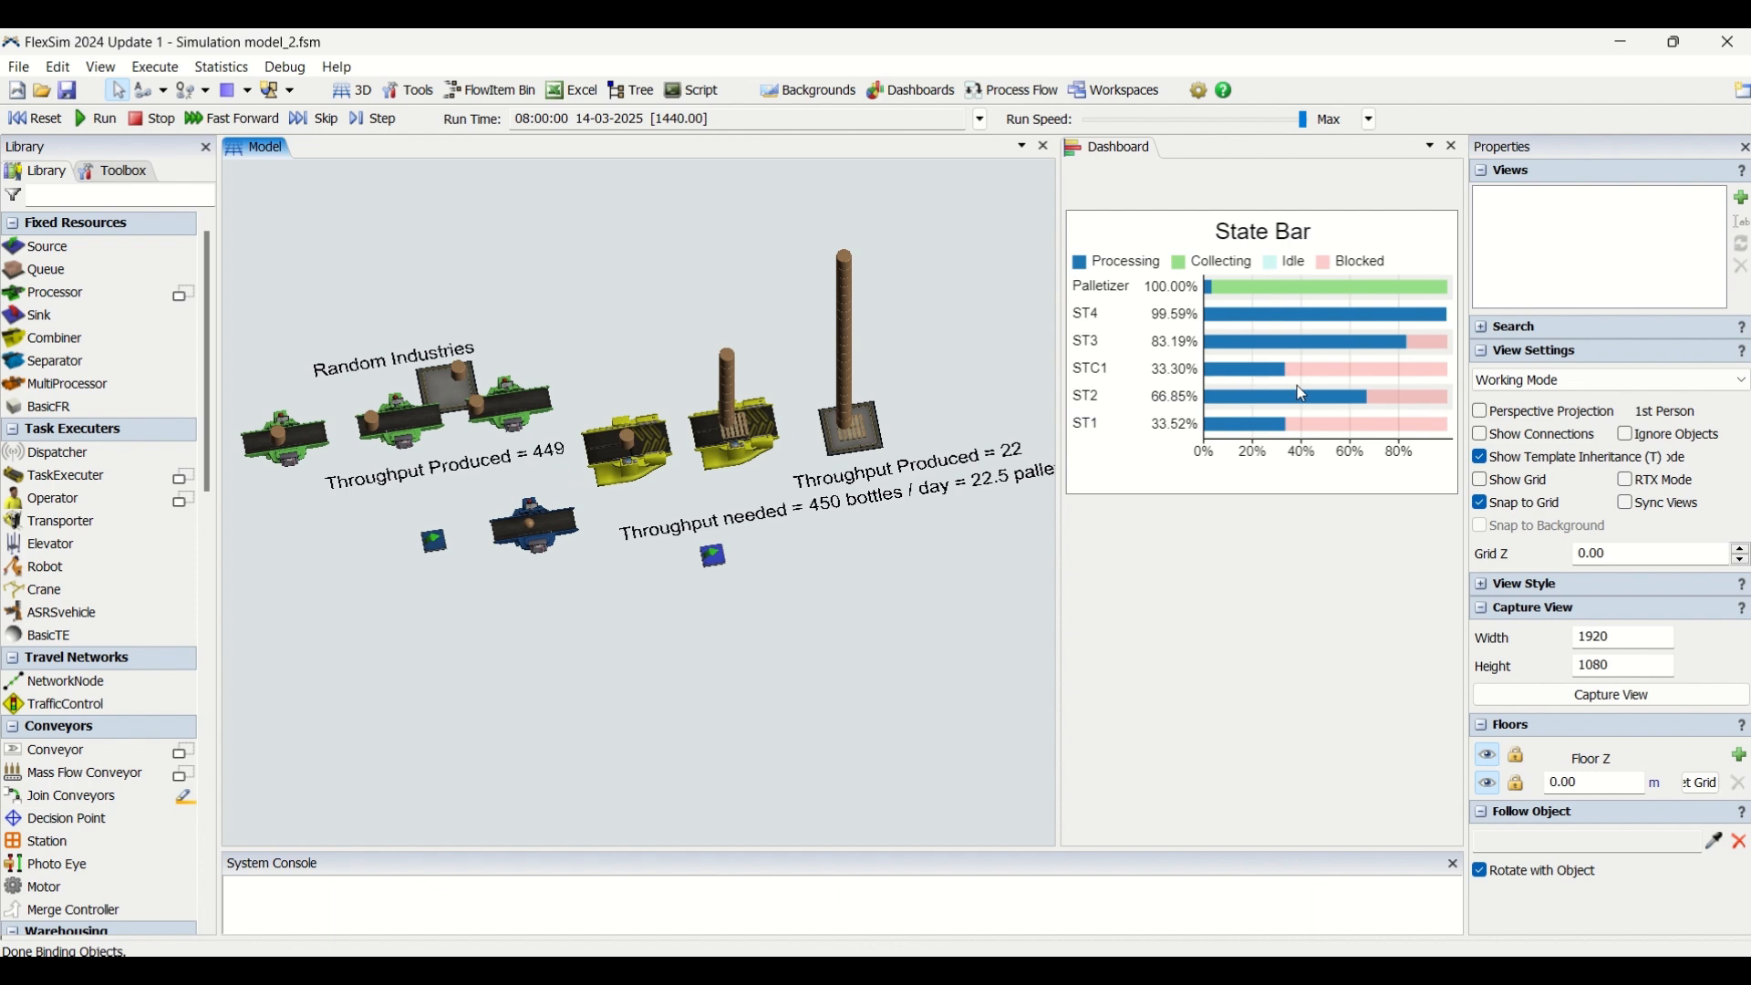
mouse_move(1368, 326)
mouse_move(1246, 346)
Set the model view's name style to Show Names so the objects are labelled.
click(1640, 385)
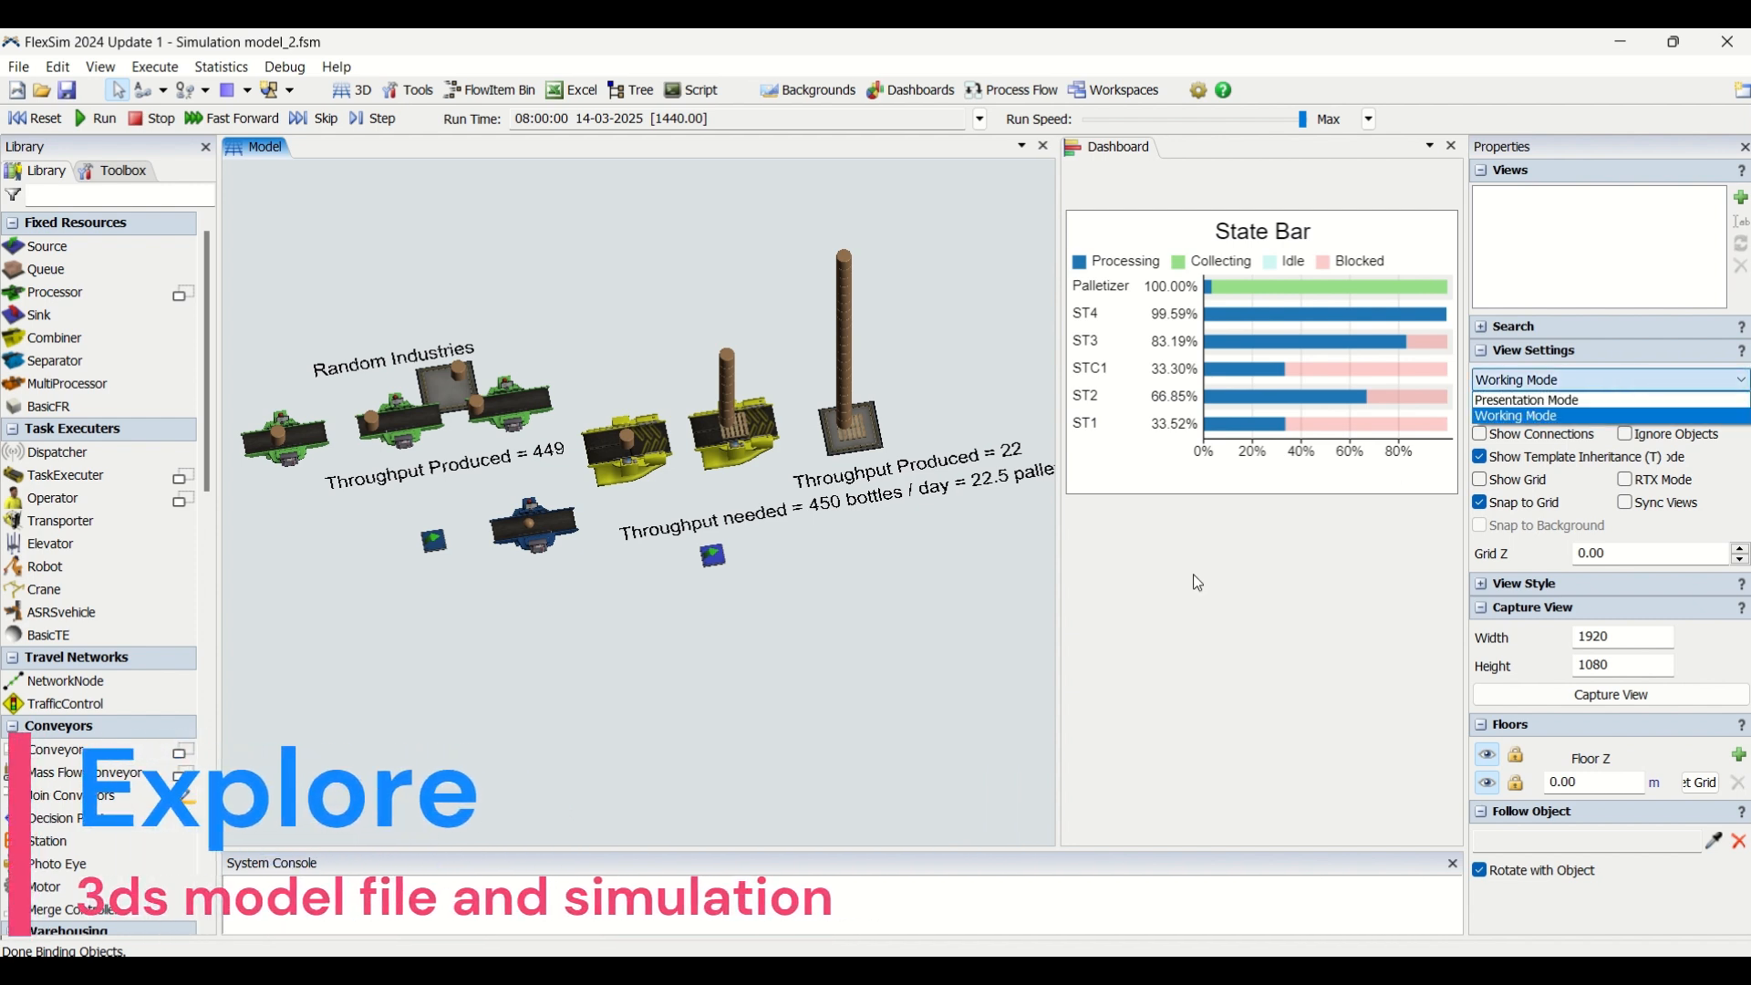
click(943, 628)
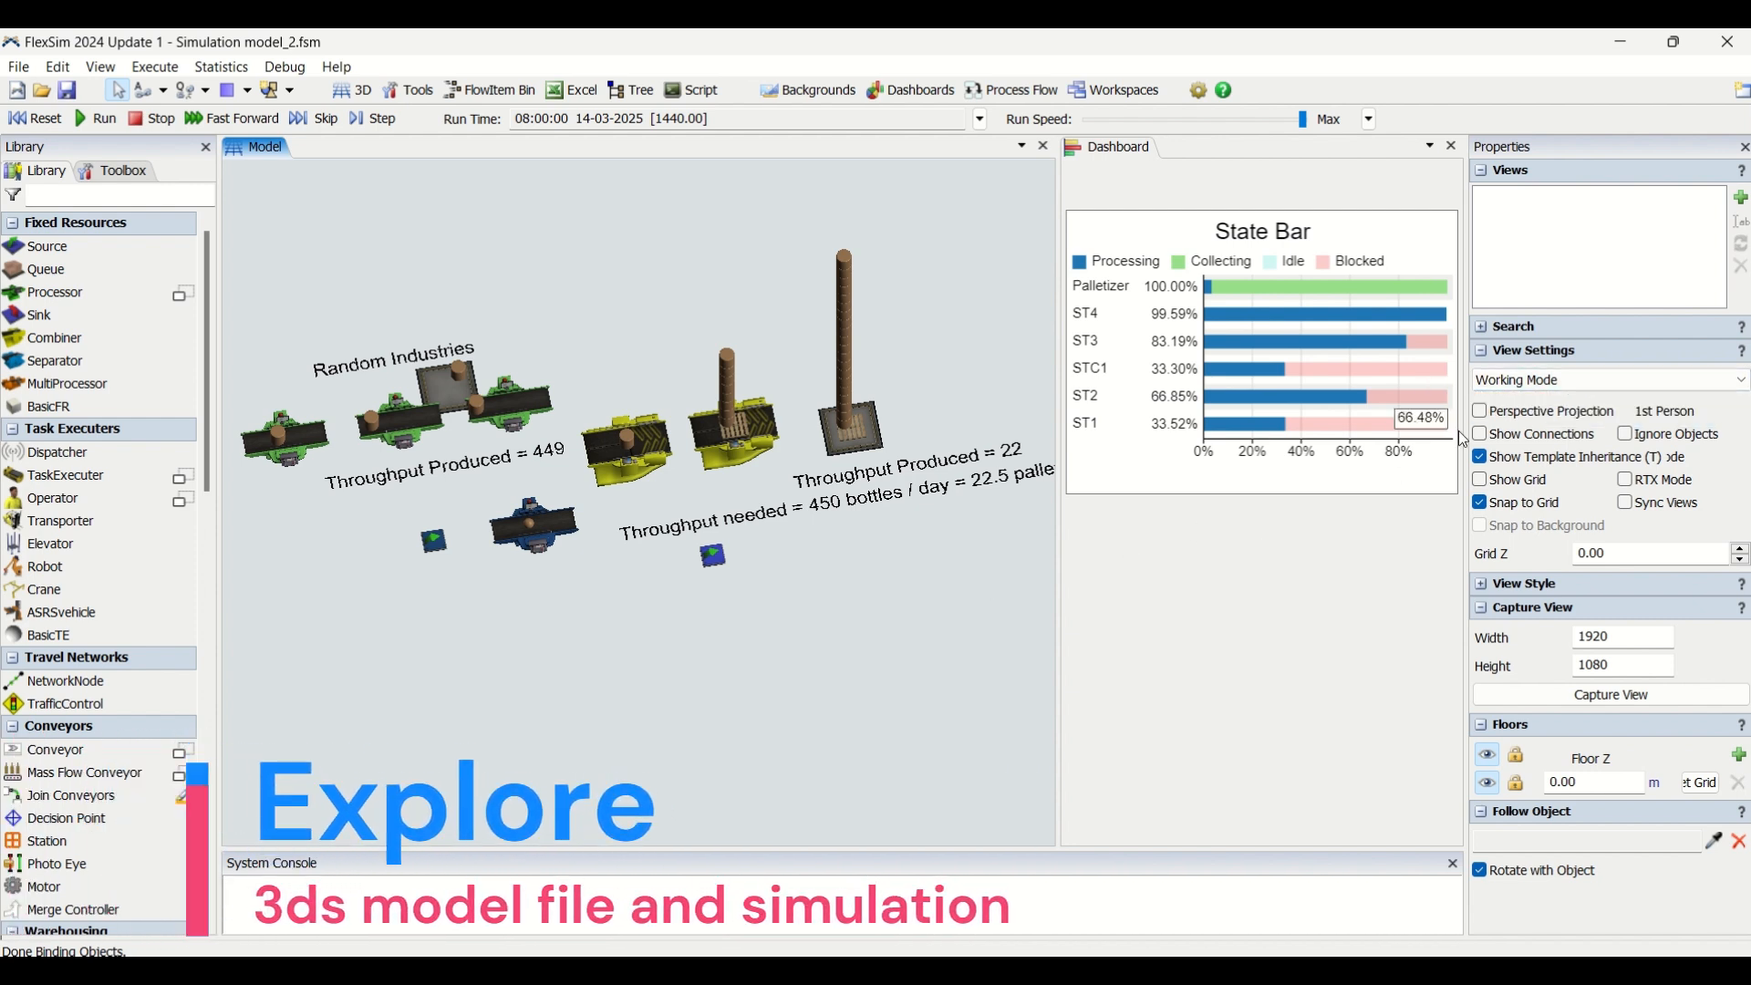
click(1521, 587)
click(1612, 575)
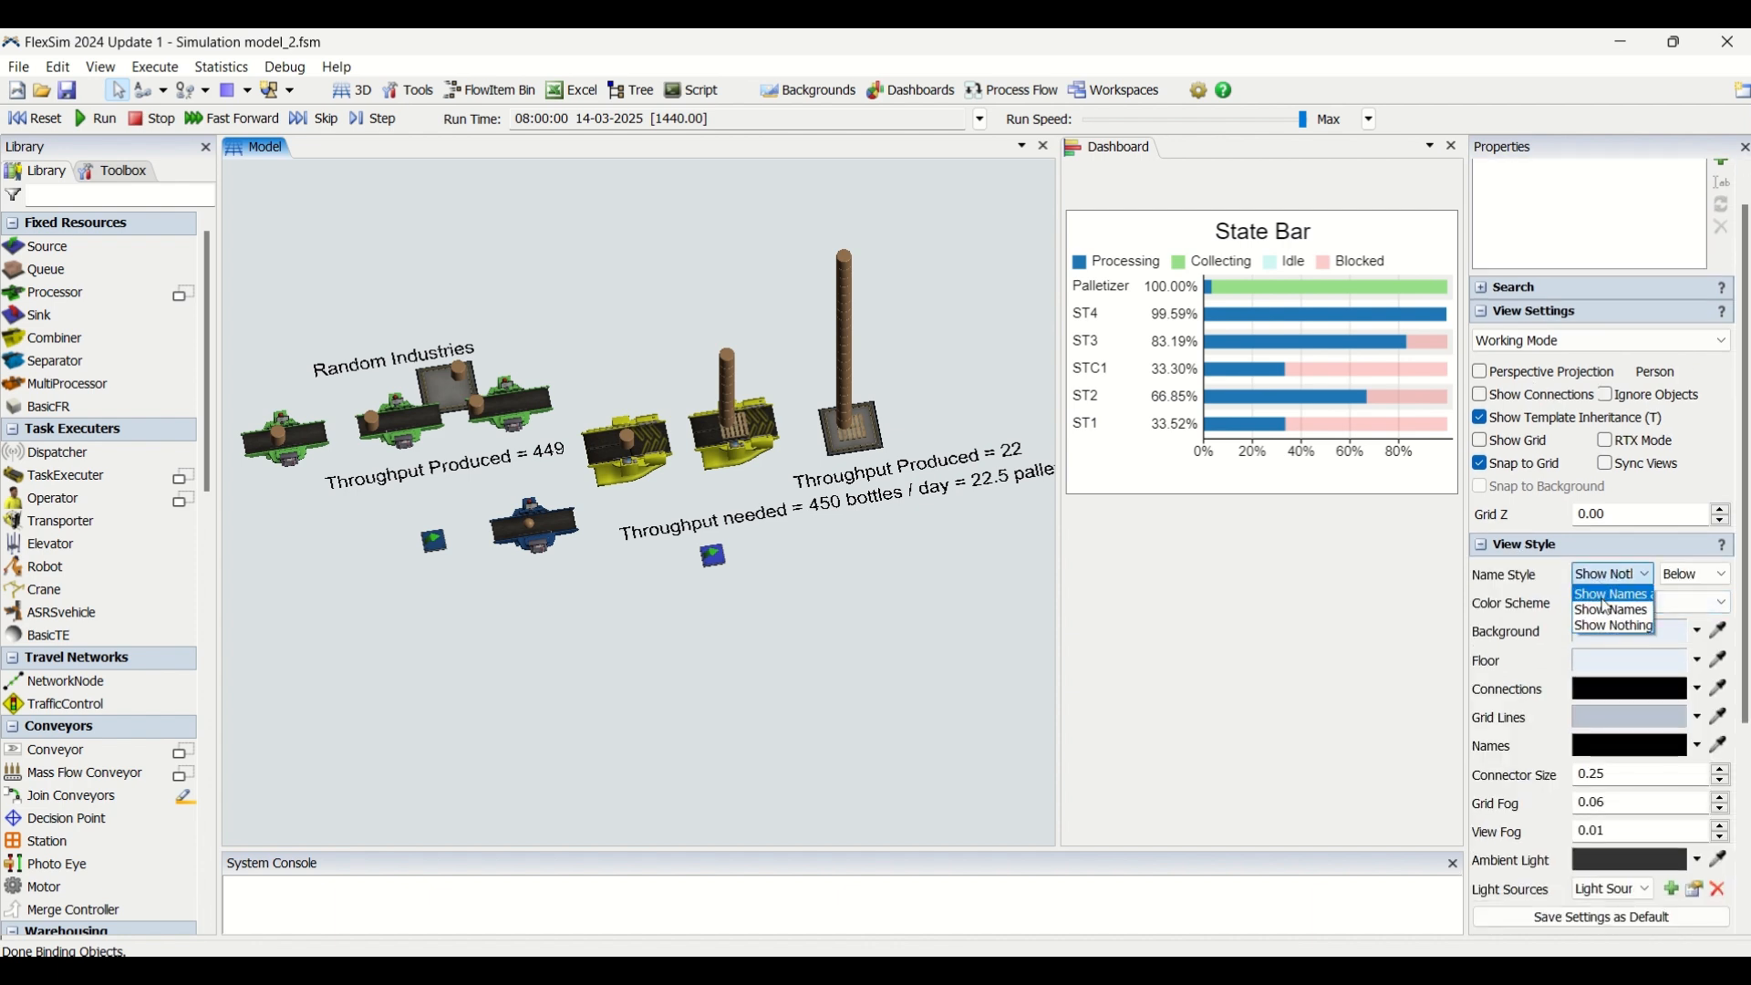
click(1610, 607)
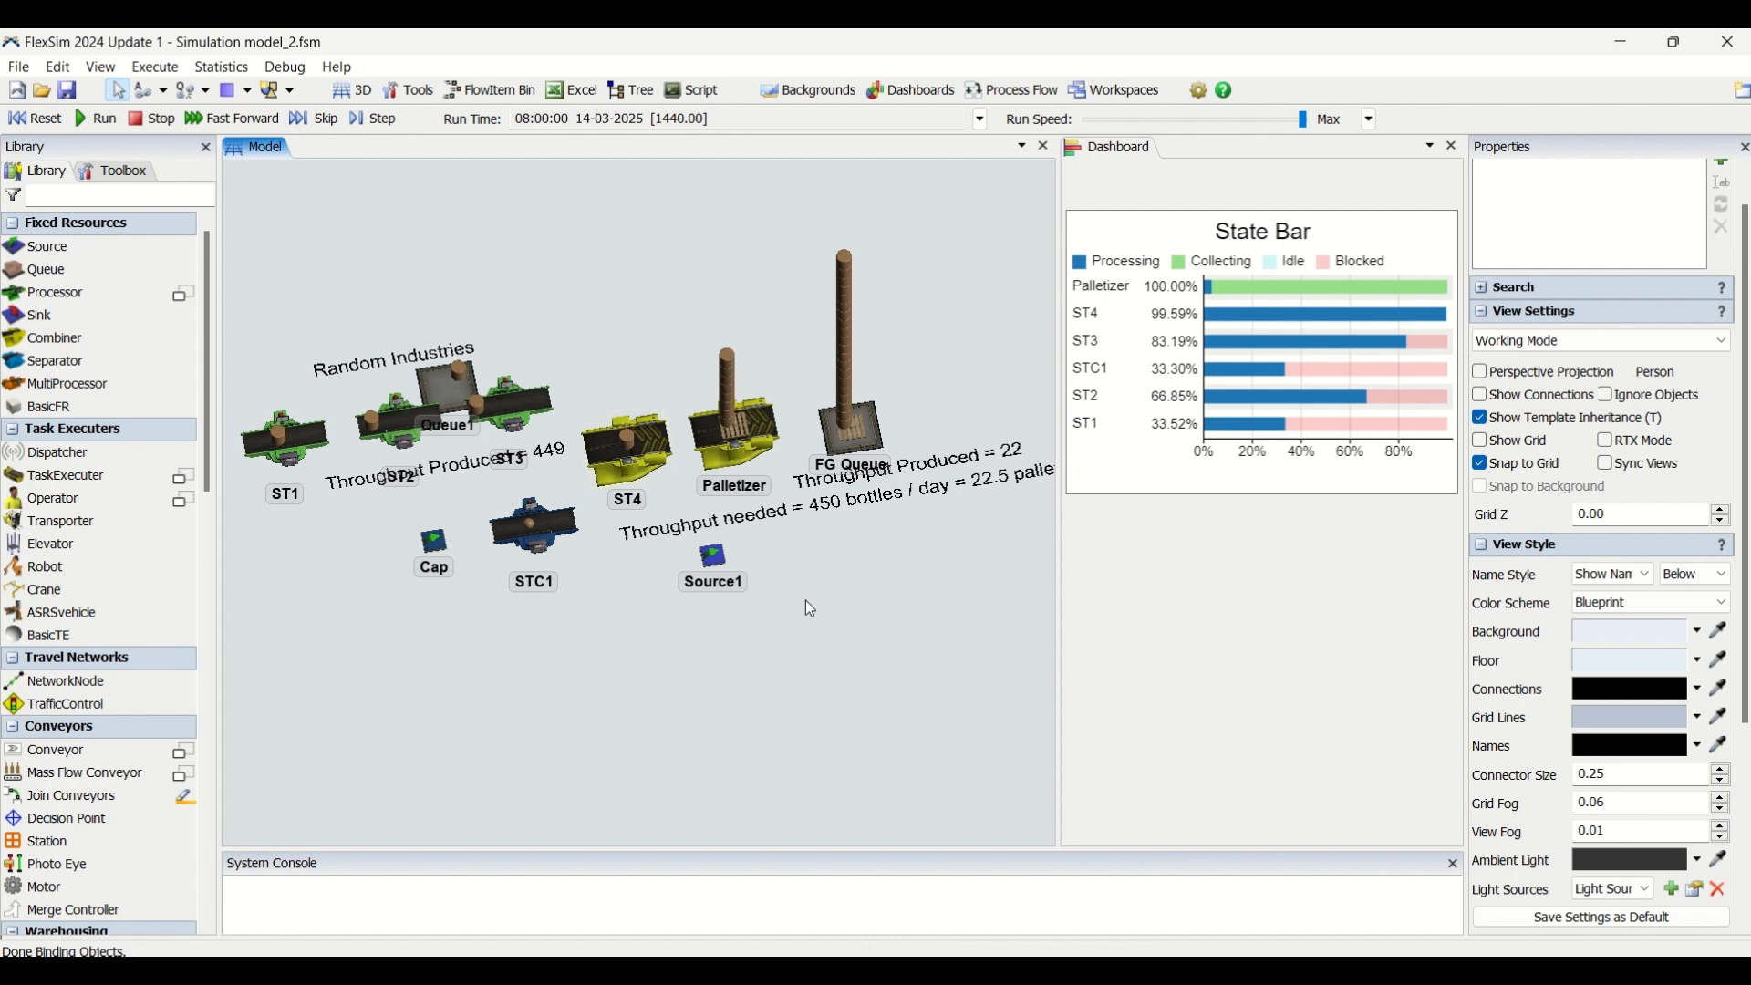
Reset the model and add a Staytime chart to the dashboard directly beneath the State Bar chart.
click(29, 121)
double_click(1116, 544)
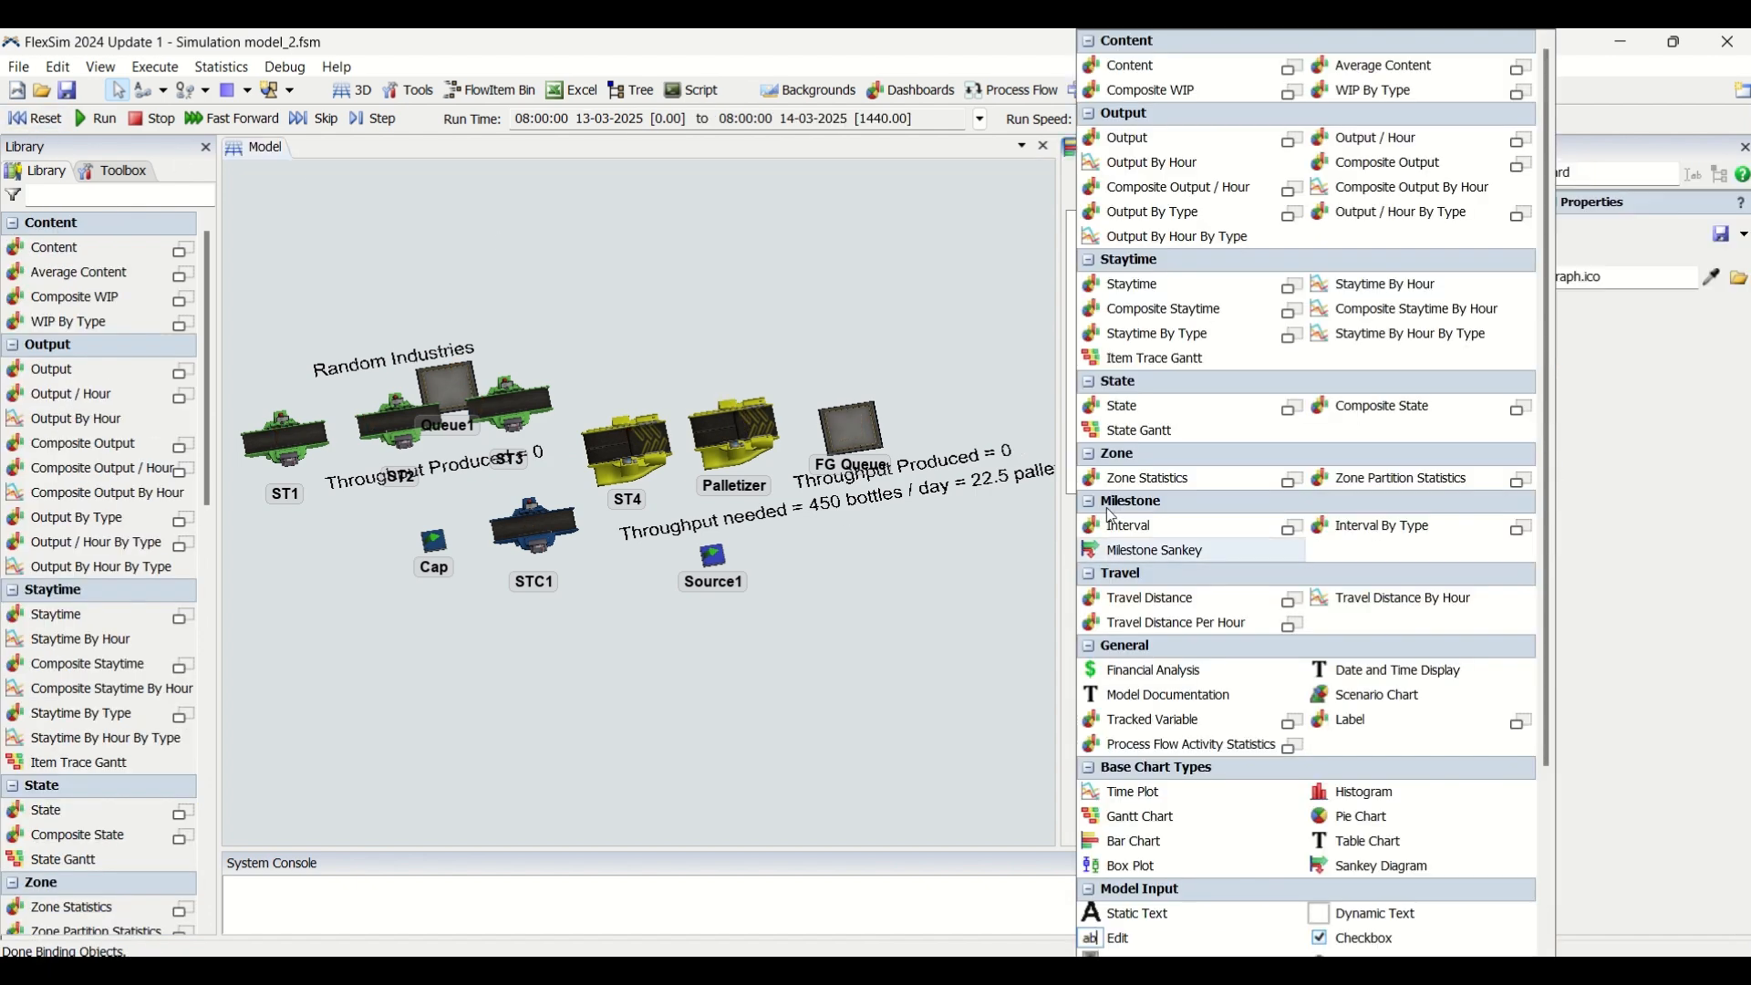
click(1165, 287)
click(1166, 287)
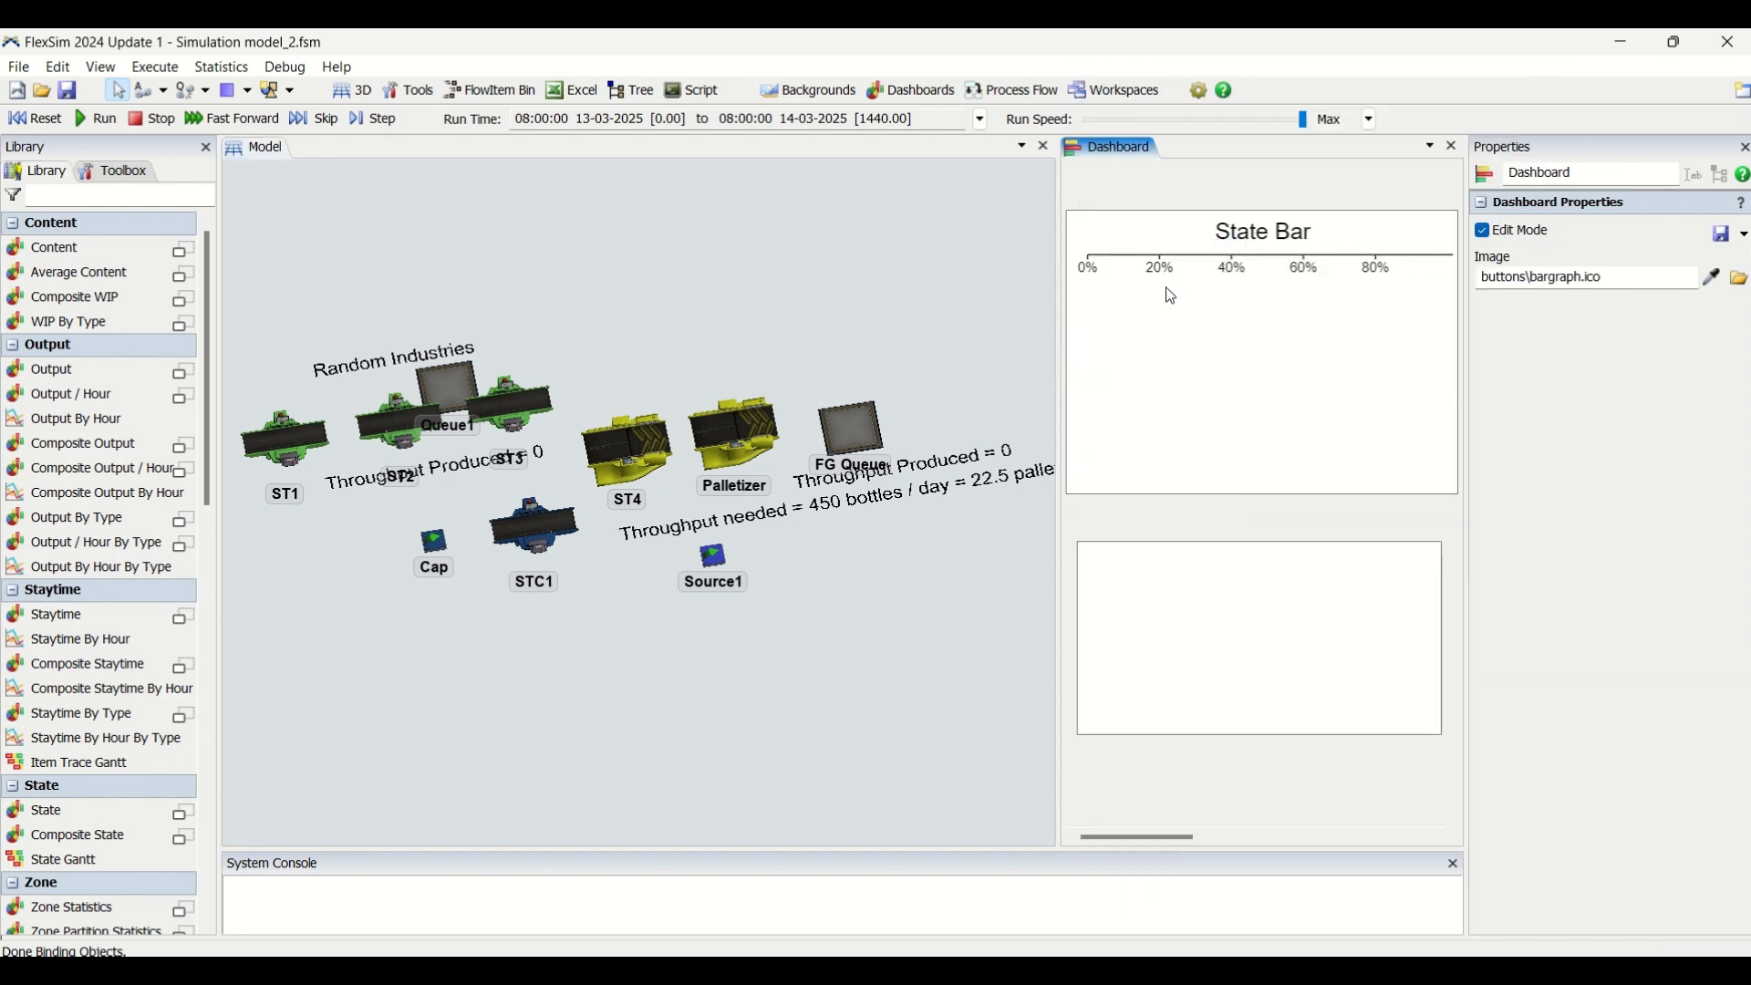
click(1158, 563)
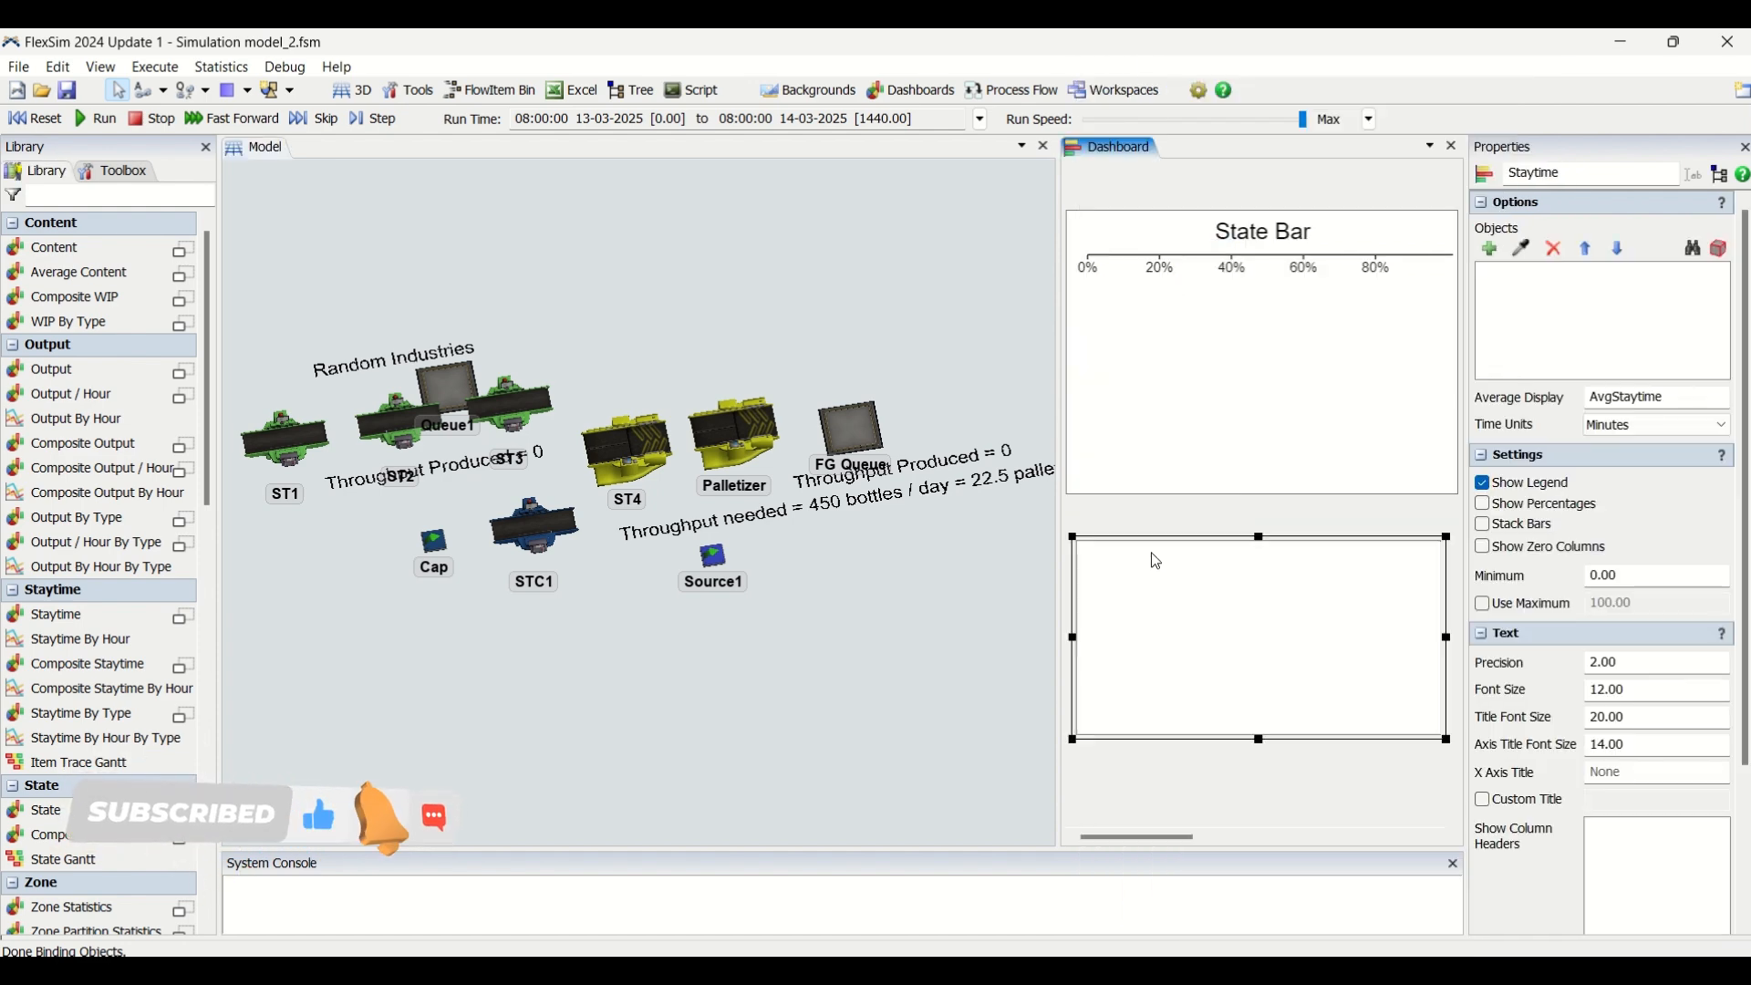
drag(1157, 534, 1151, 504)
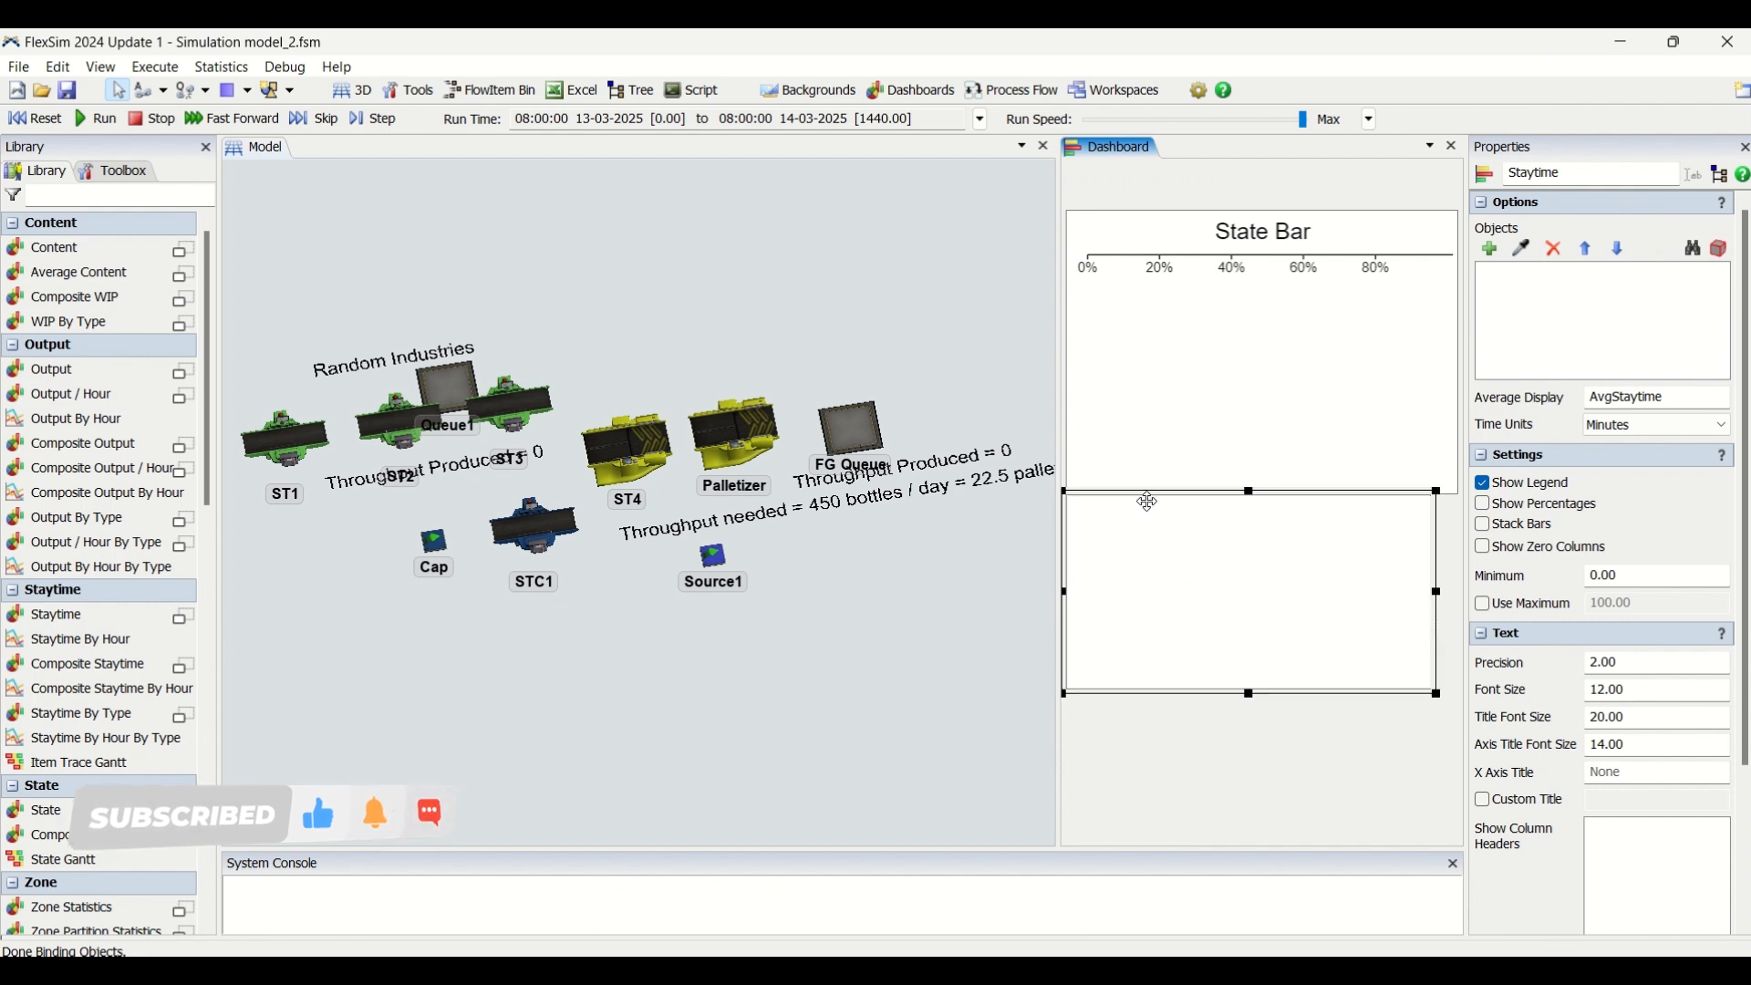
Add all Processor and Combiner objects to the Staytime chart.
click(1492, 249)
click(1496, 274)
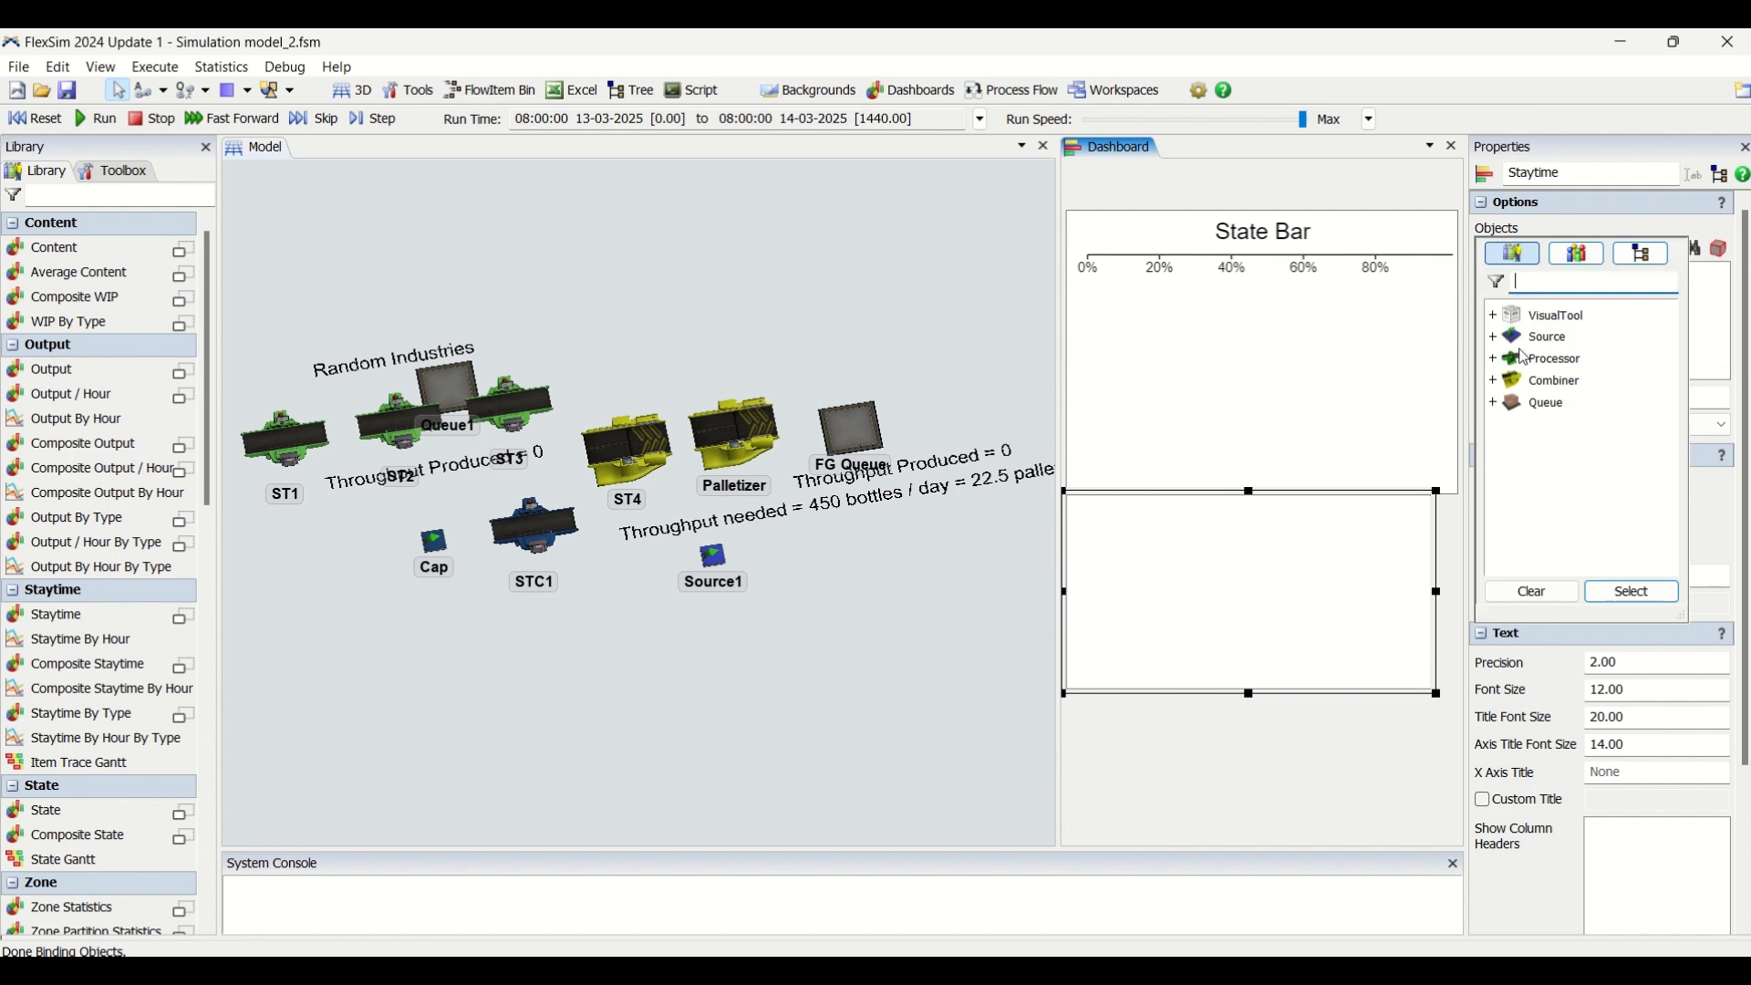
click(1541, 360)
ctrl+click(1552, 382)
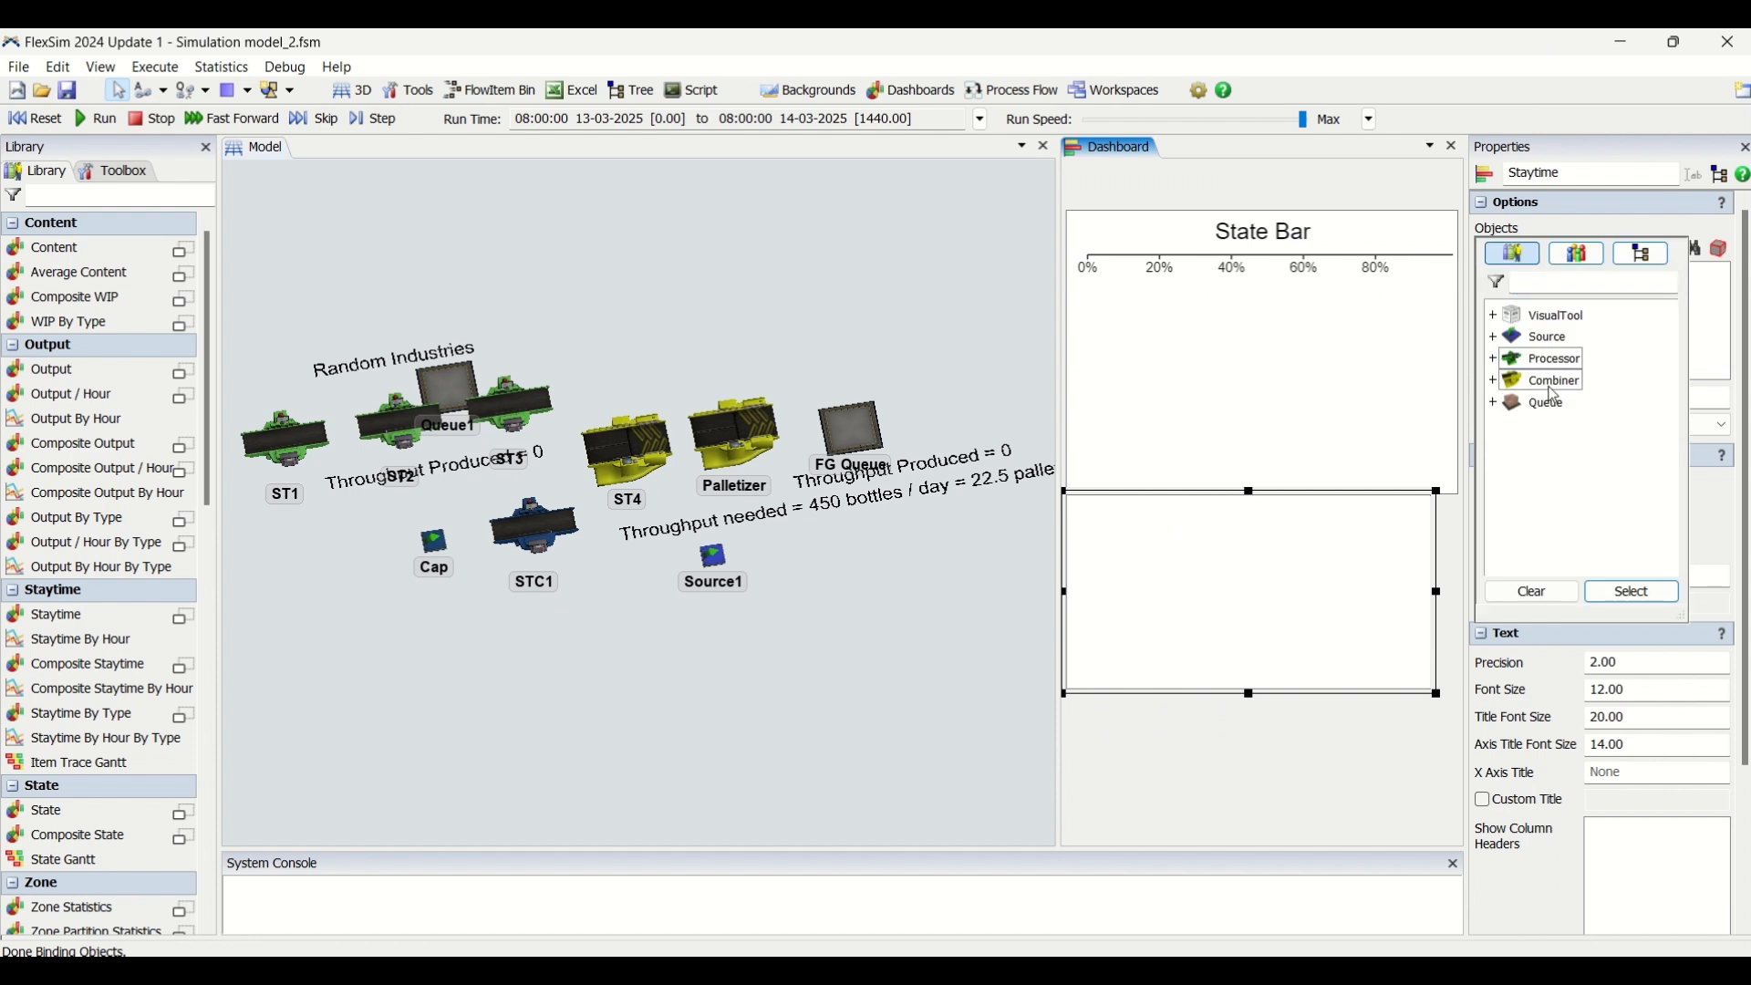
click(1630, 598)
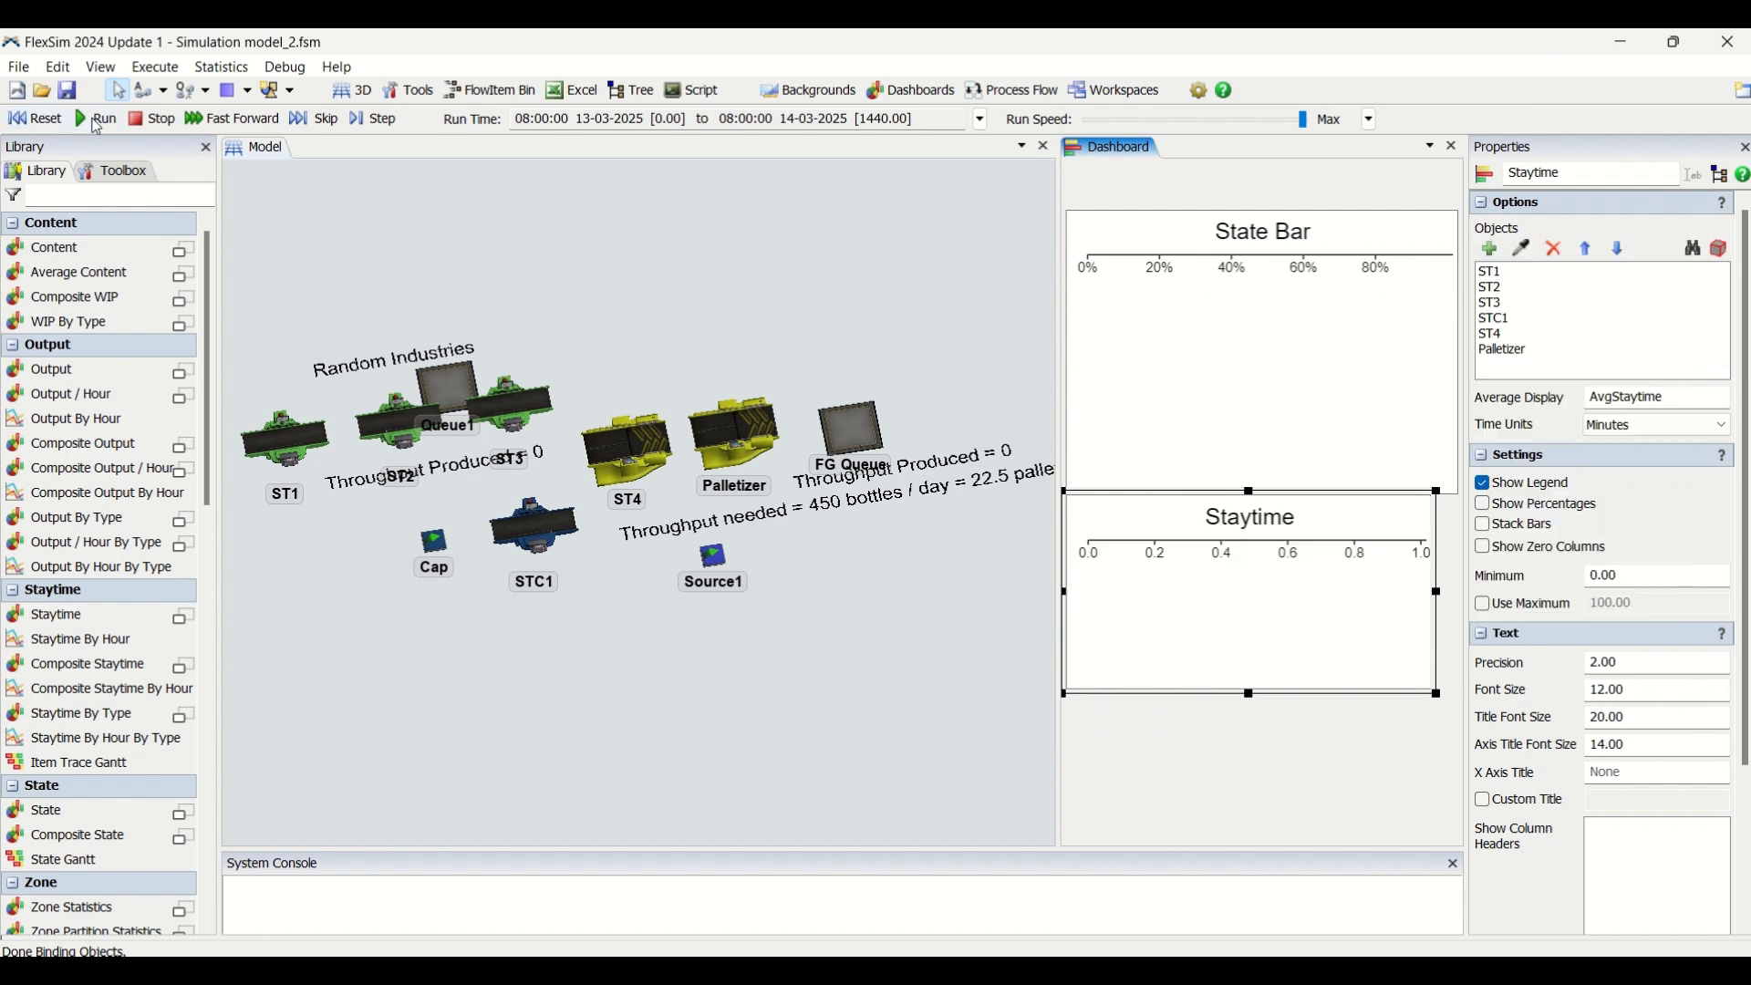
Run the simulation and enlarge the Staytime chart downward until all its stations fit.
click(96, 119)
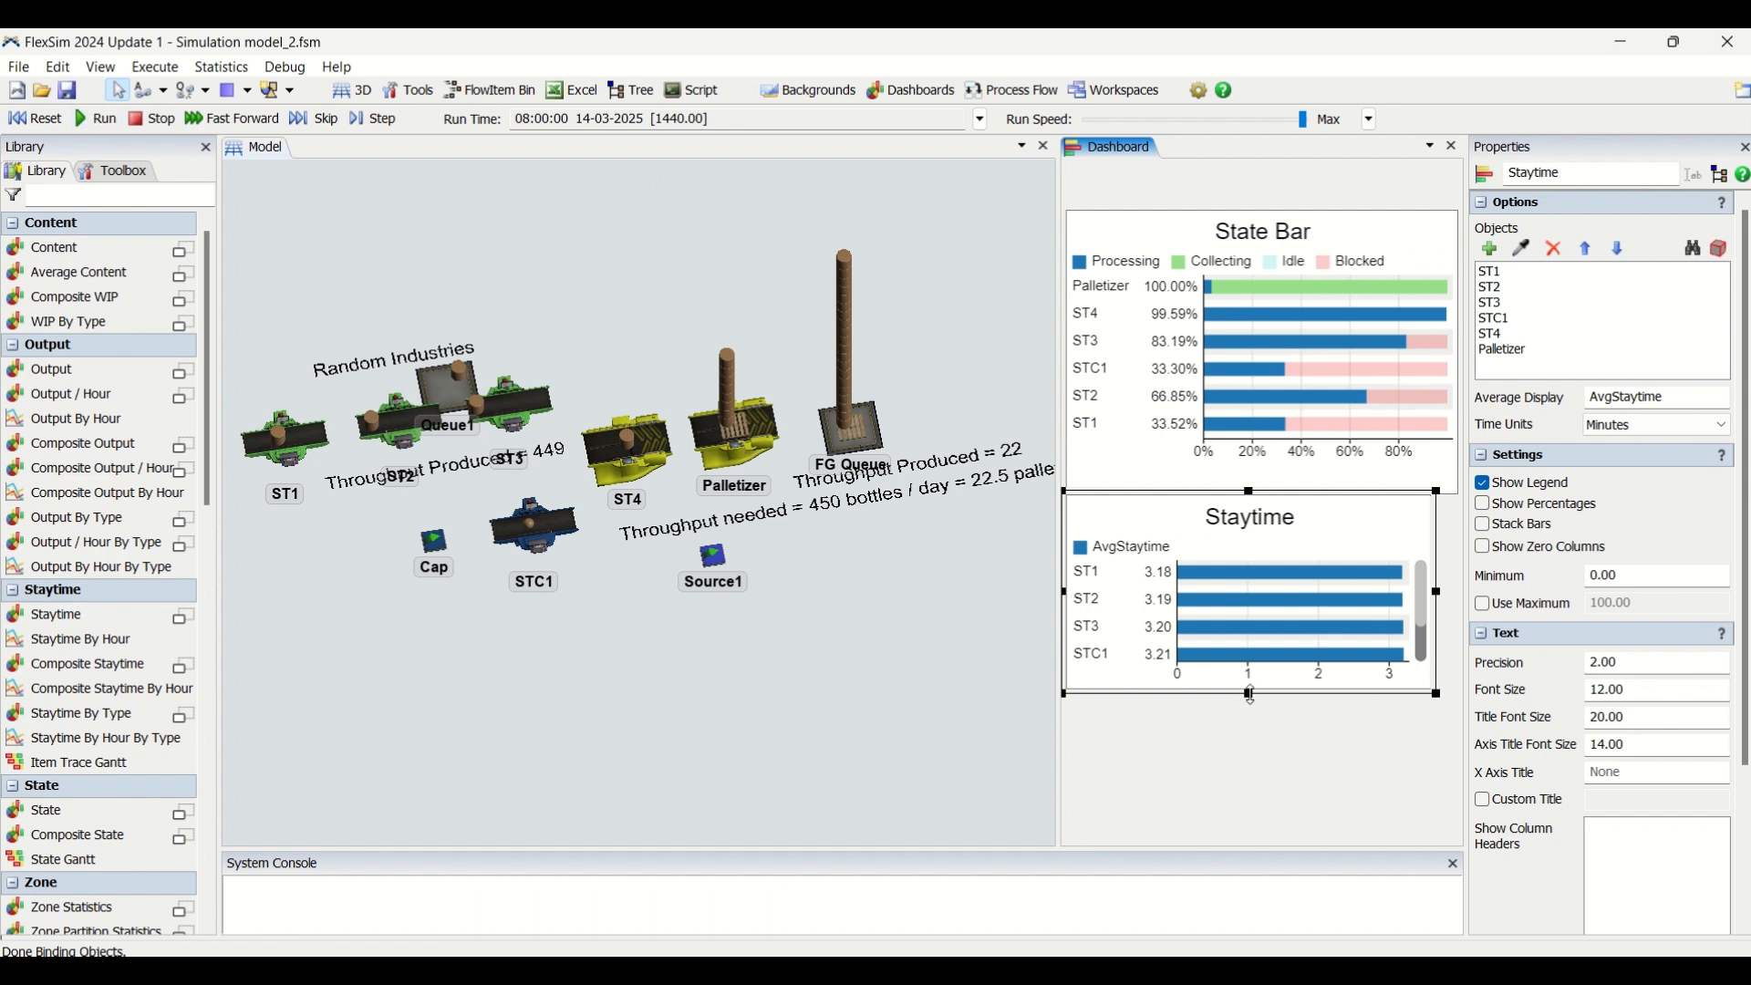
drag(1250, 696, 1261, 806)
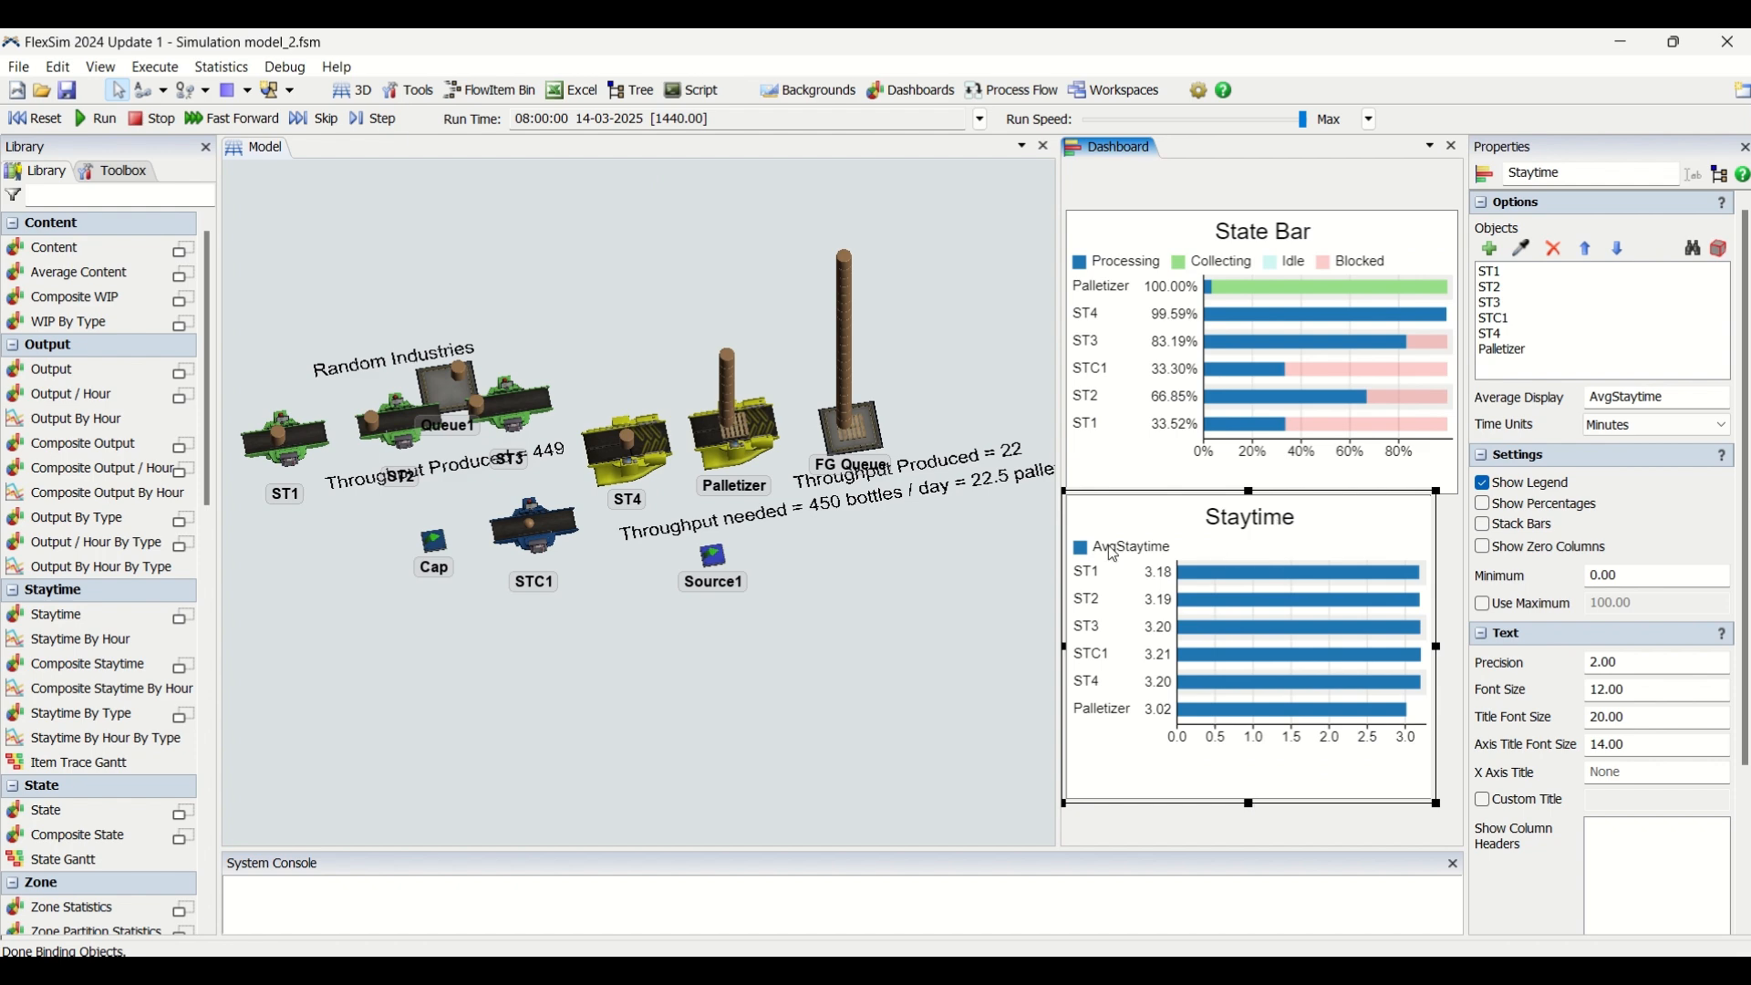
mouse_move(1375, 631)
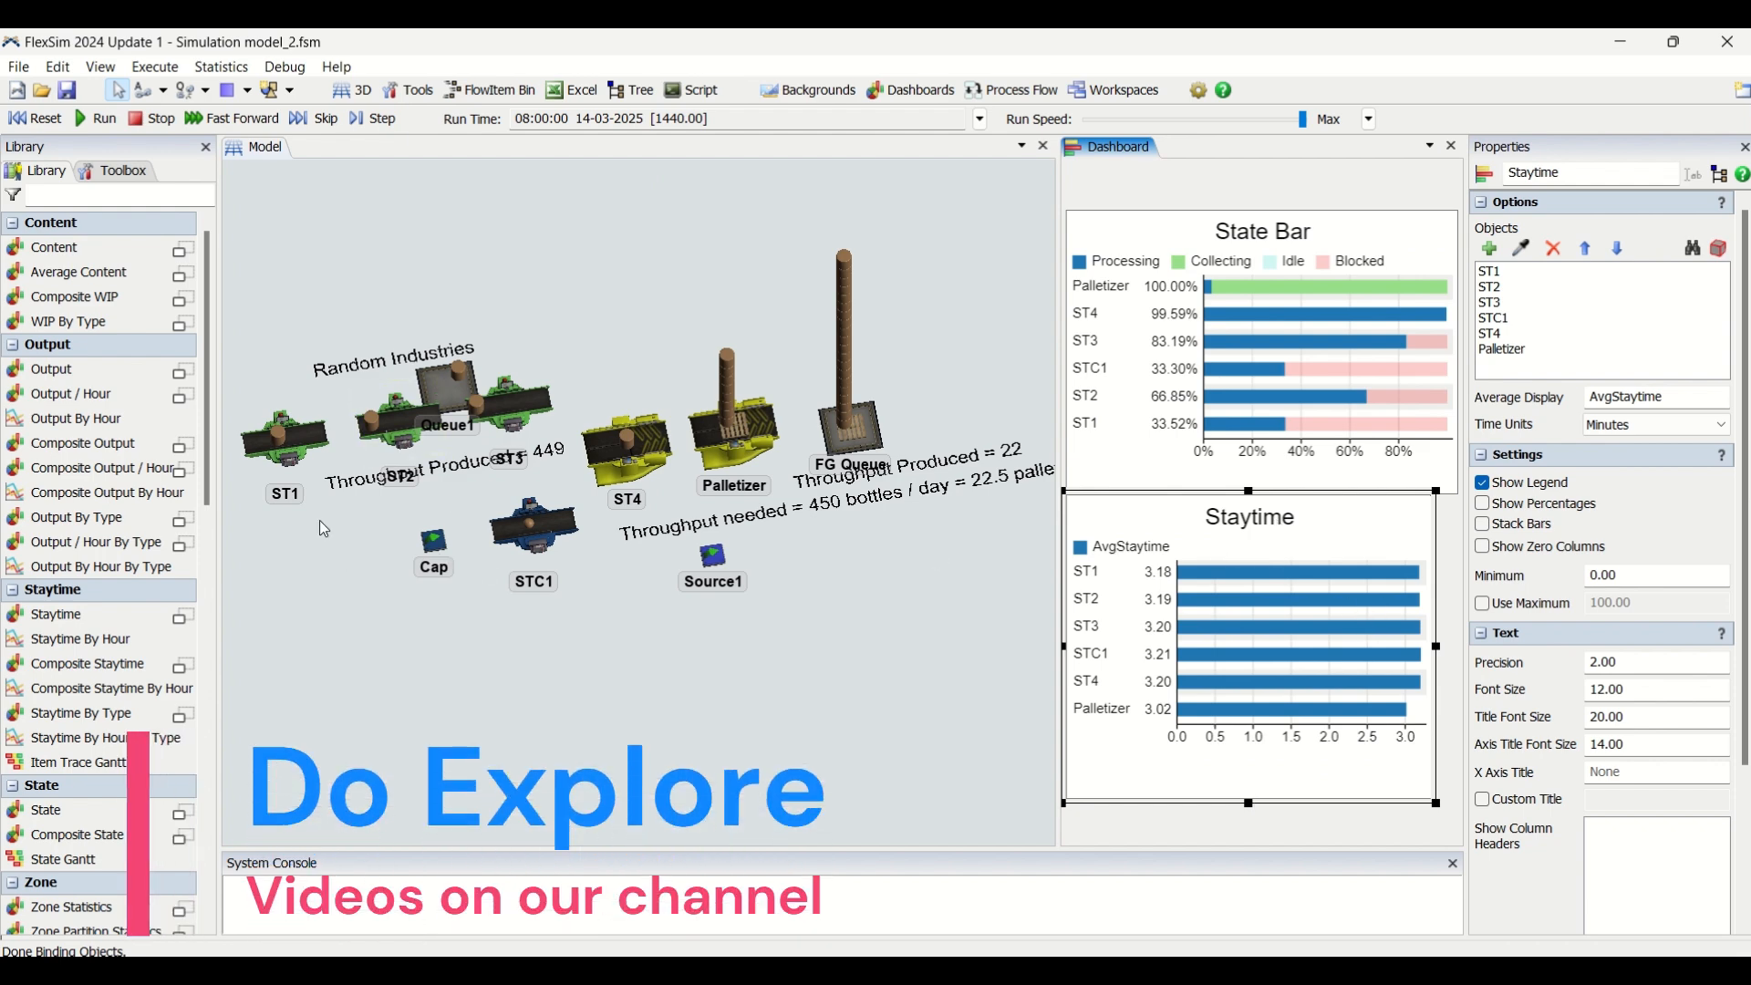
Compare ST1's average staytime in its statistics with the Staytime chart and look through the chart's settings.
click(286, 438)
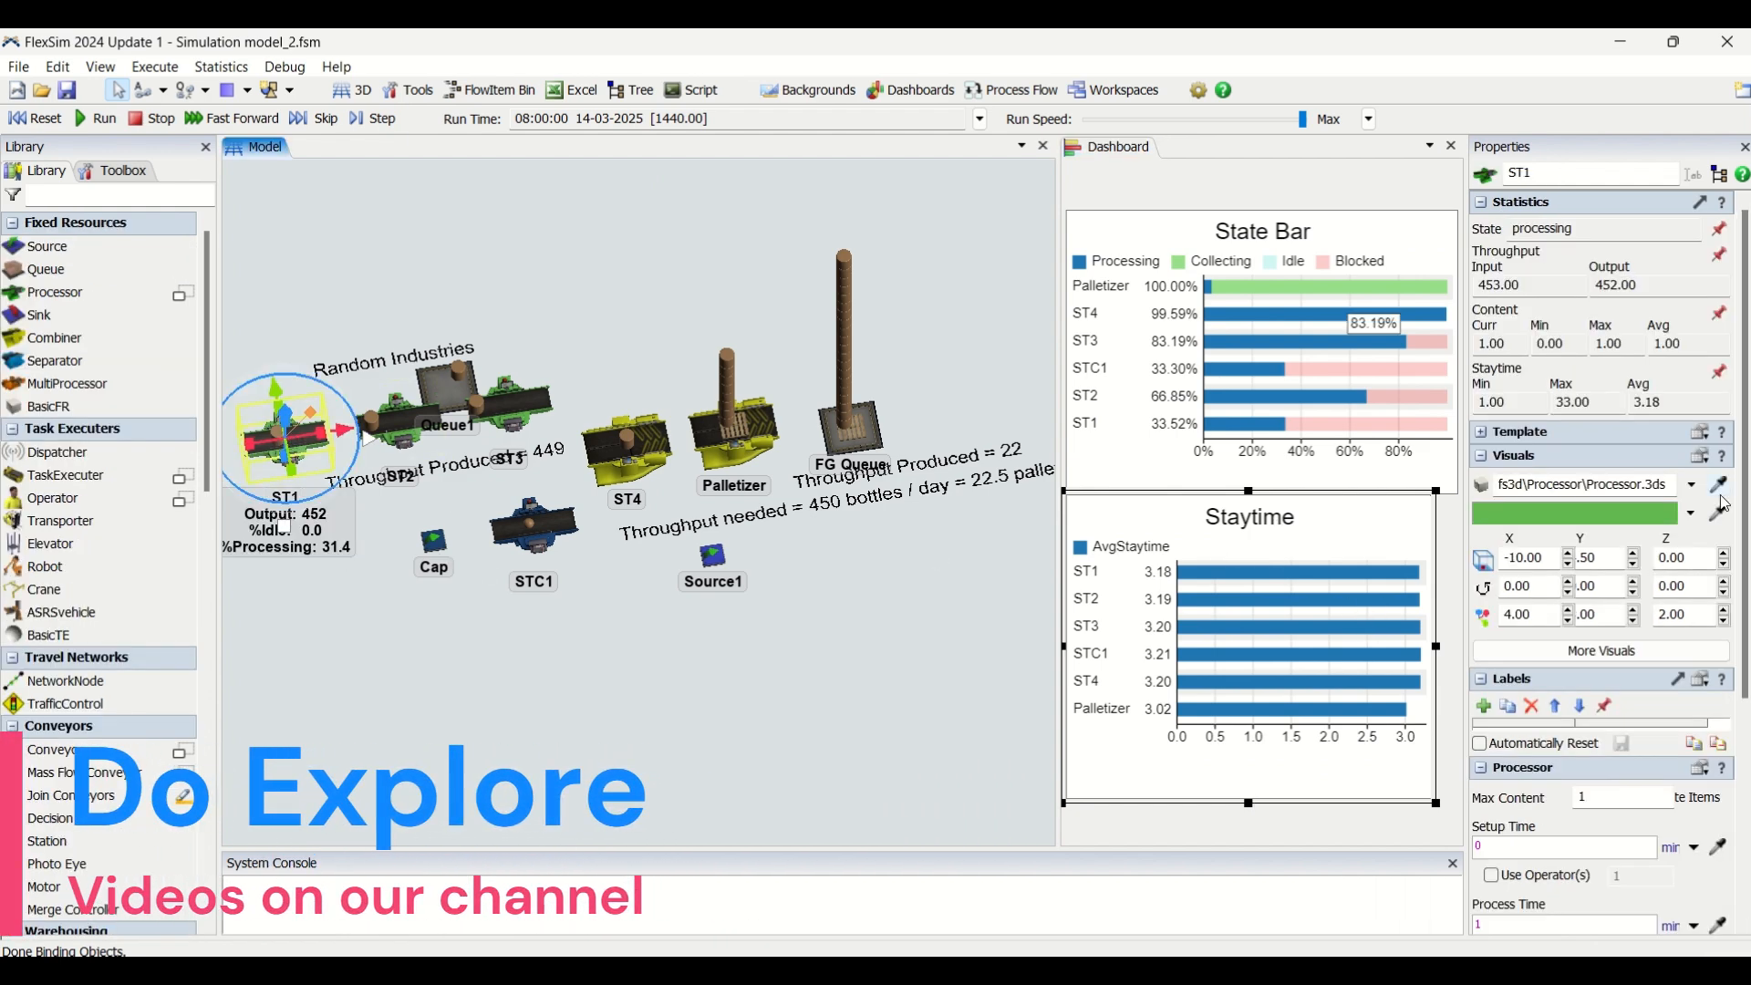
double_click(1674, 403)
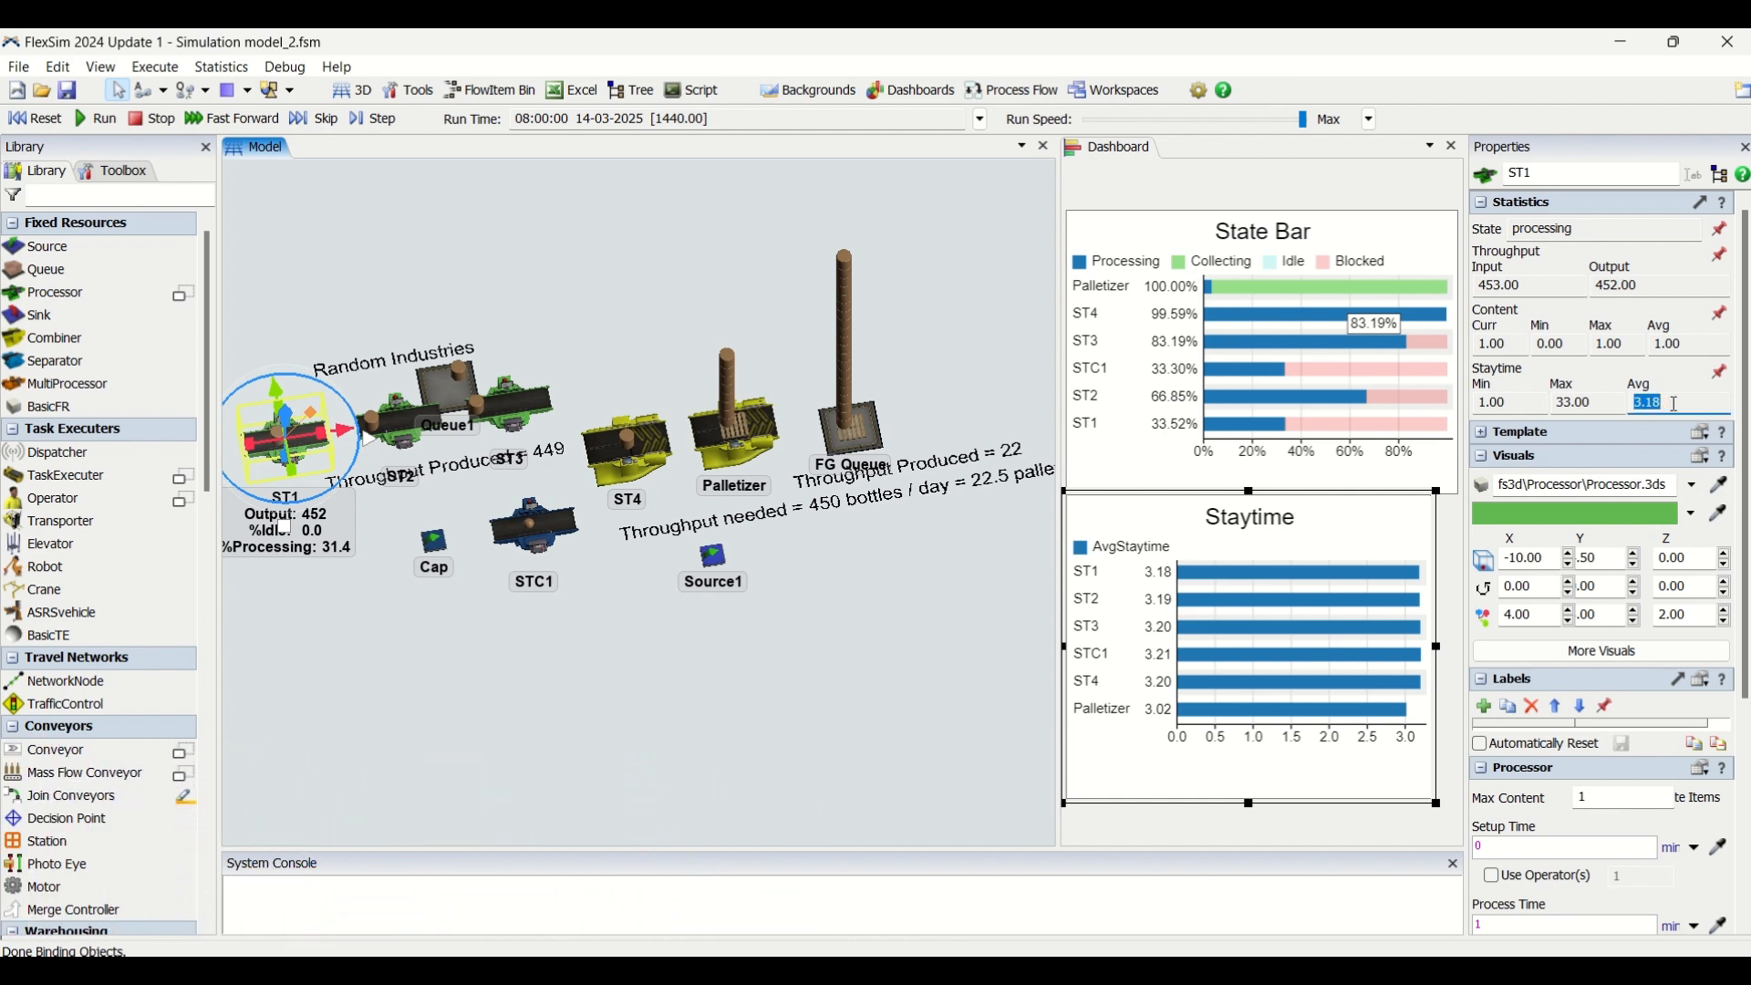
mouse_move(1293, 578)
click(1288, 548)
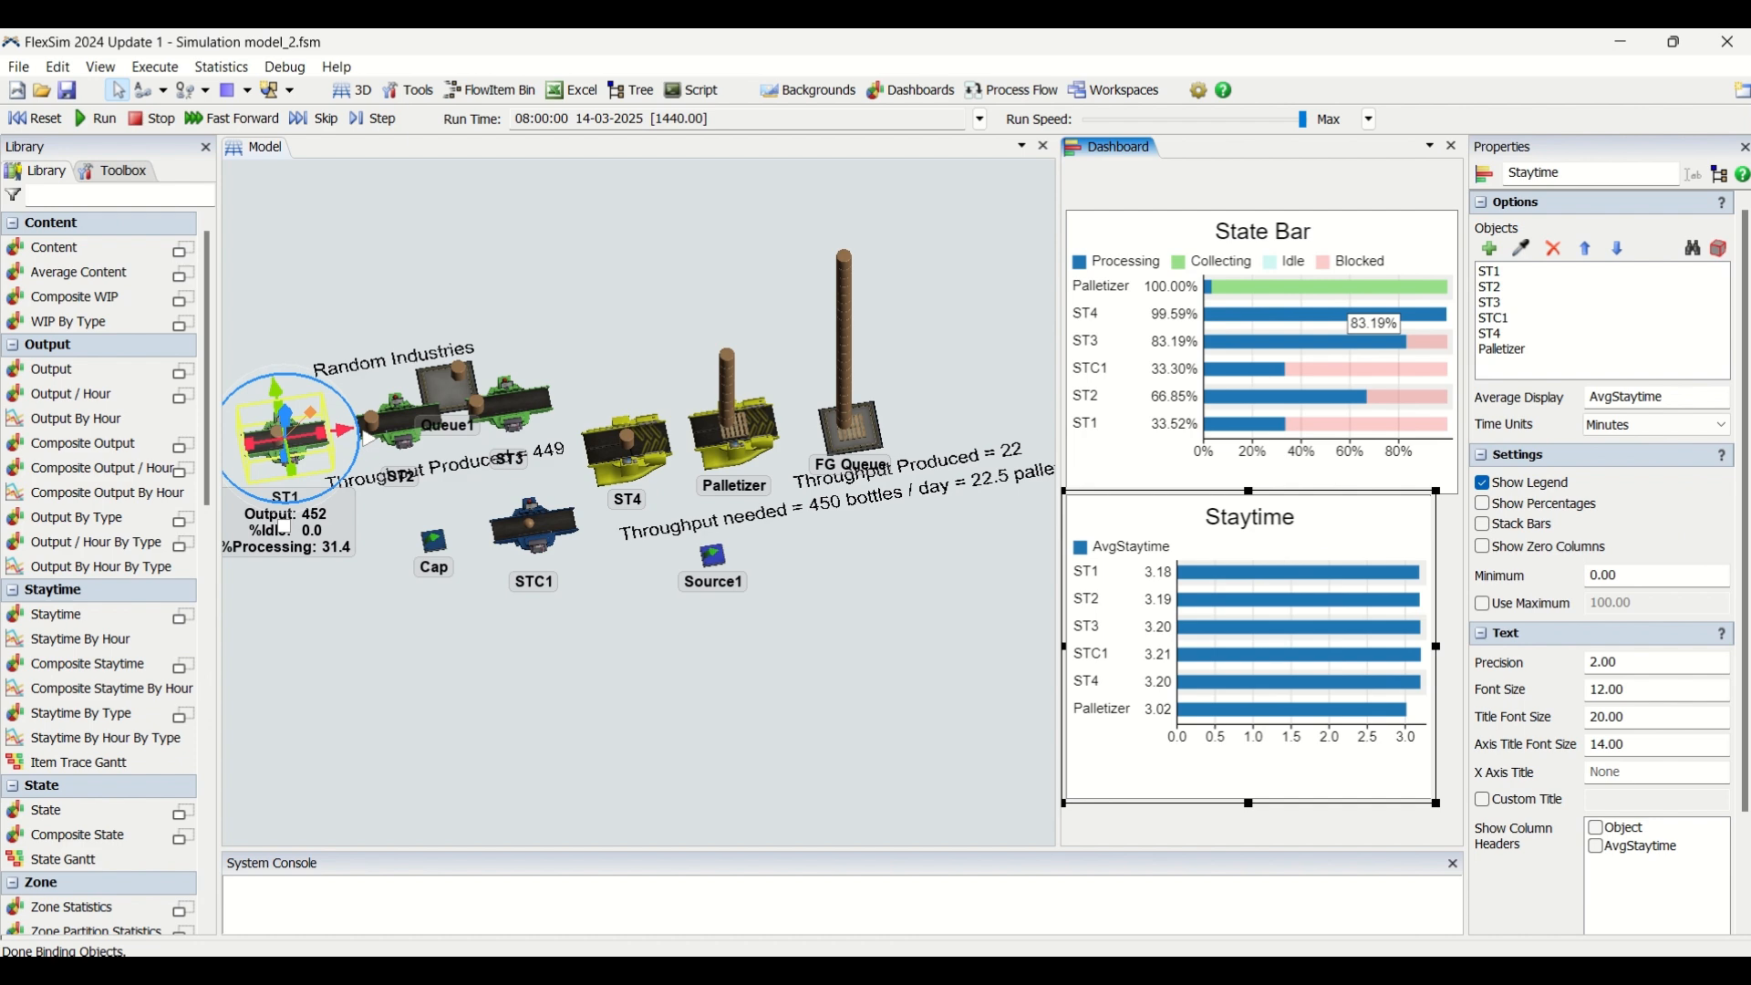
scroll(1744, 762, down, 3)
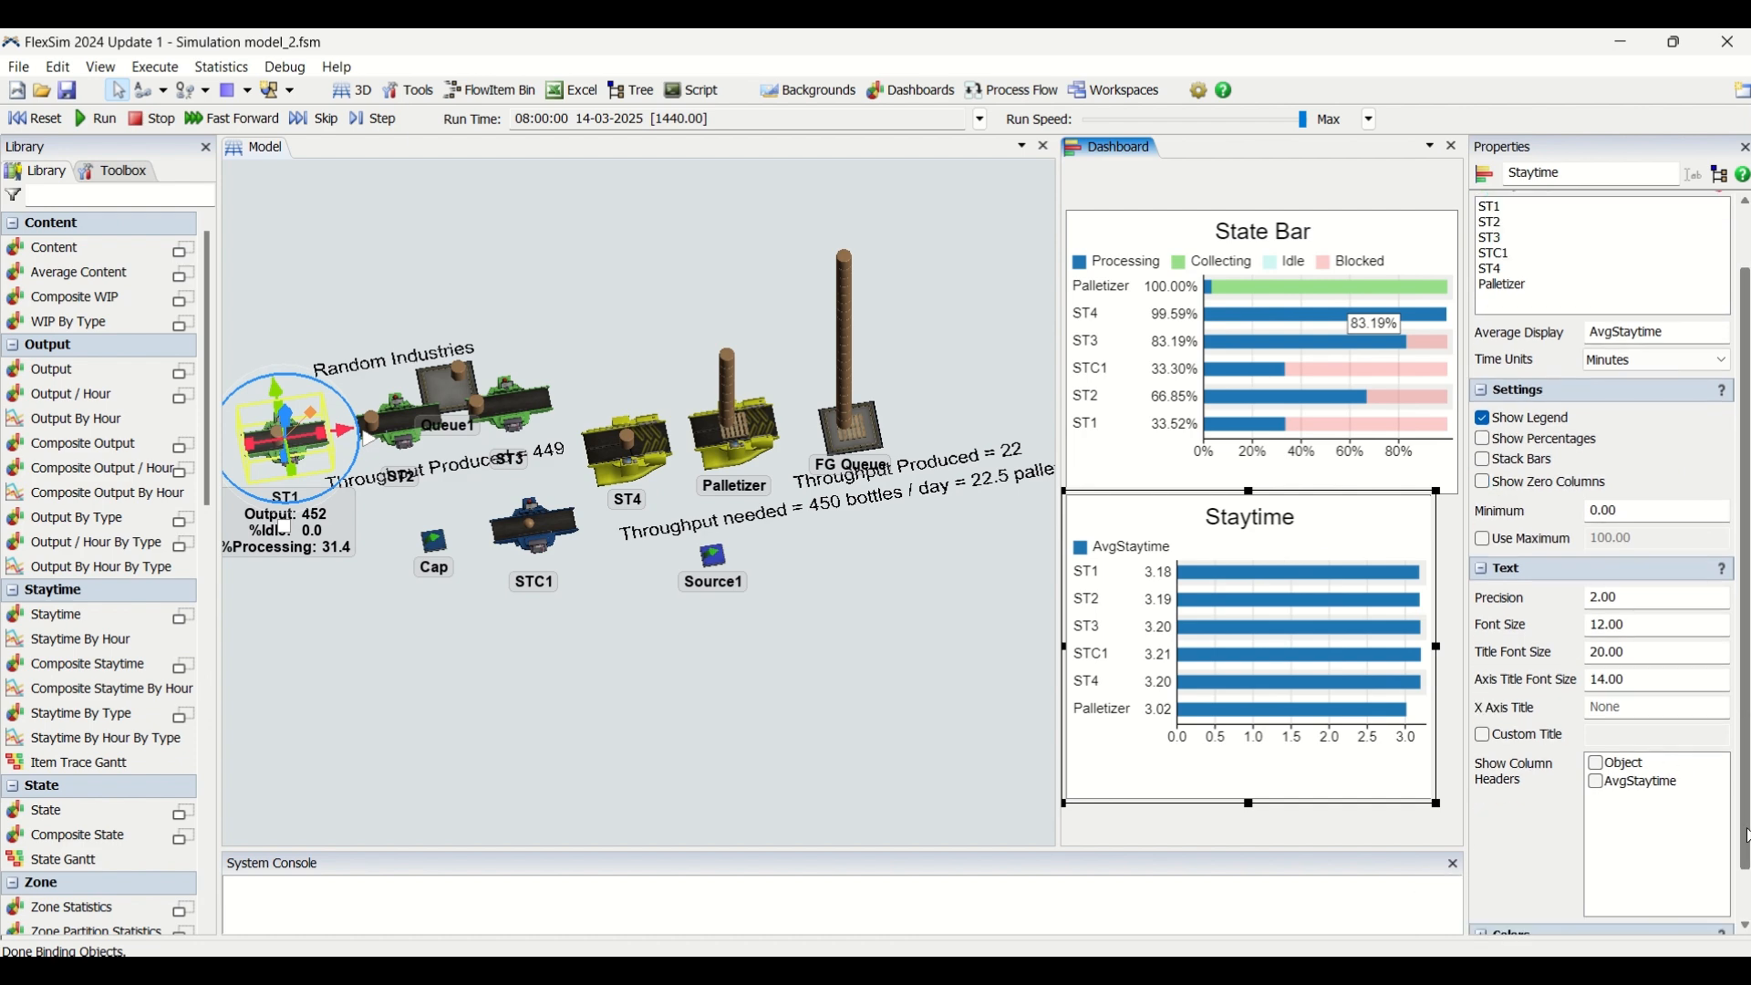
click(1140, 823)
double_click(1138, 821)
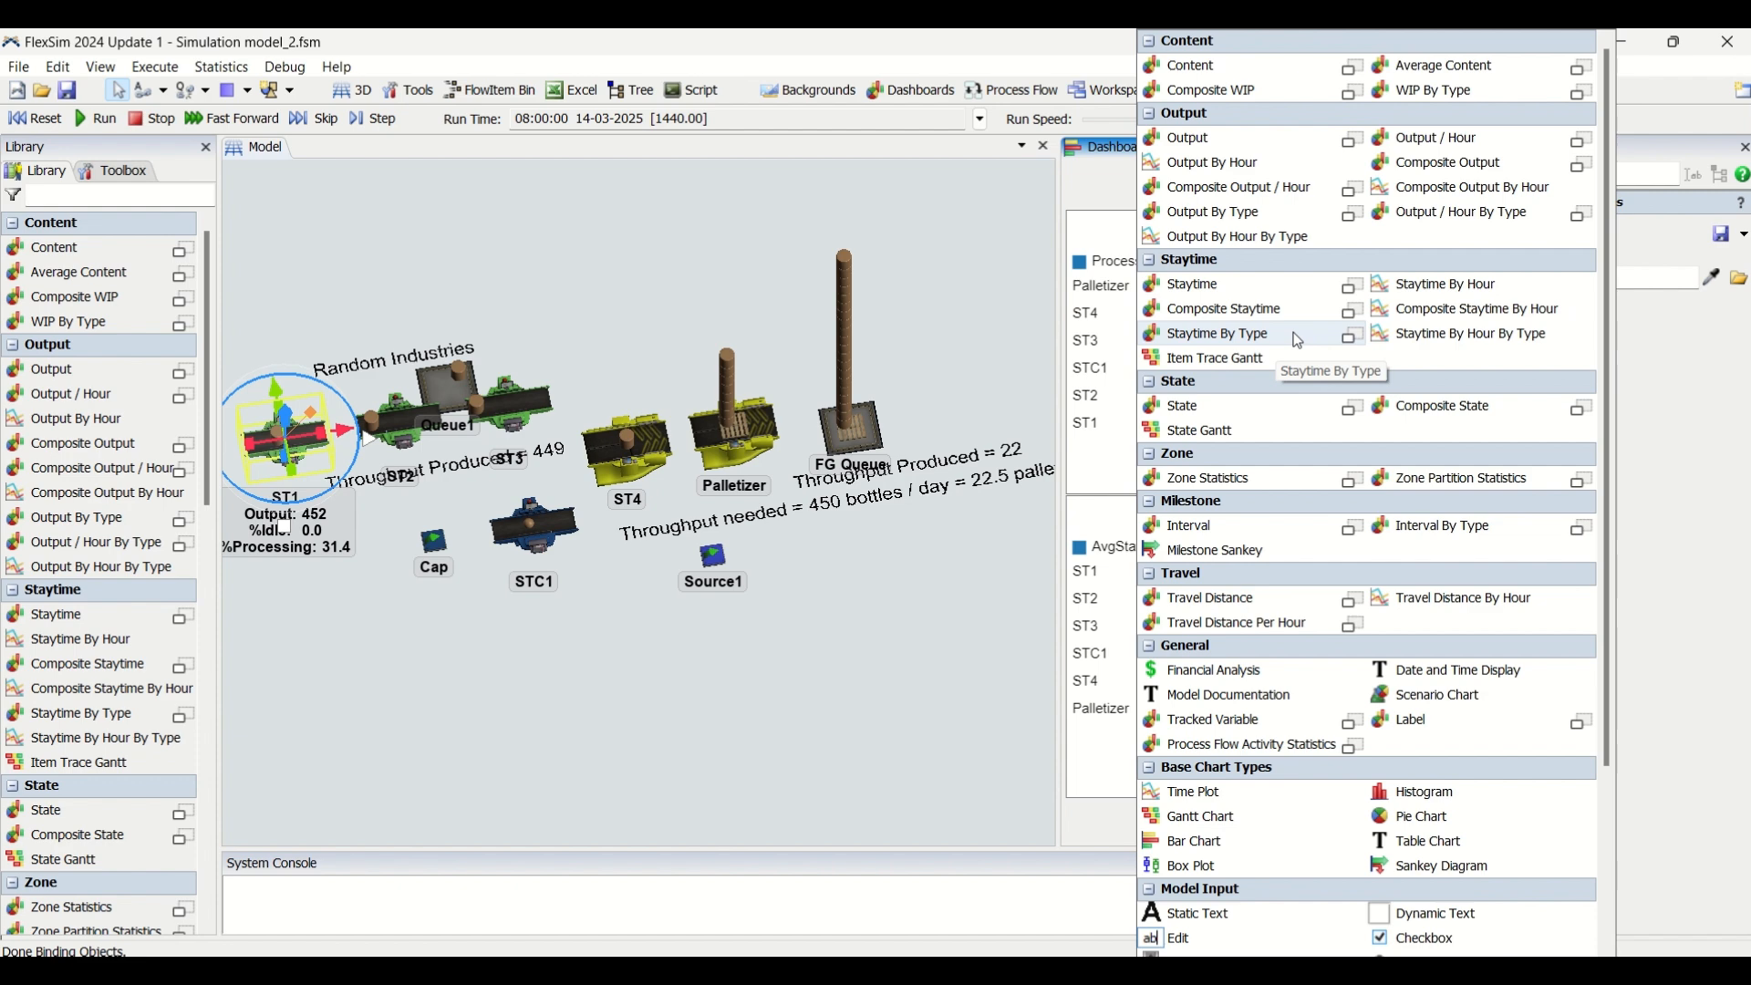
click(1120, 821)
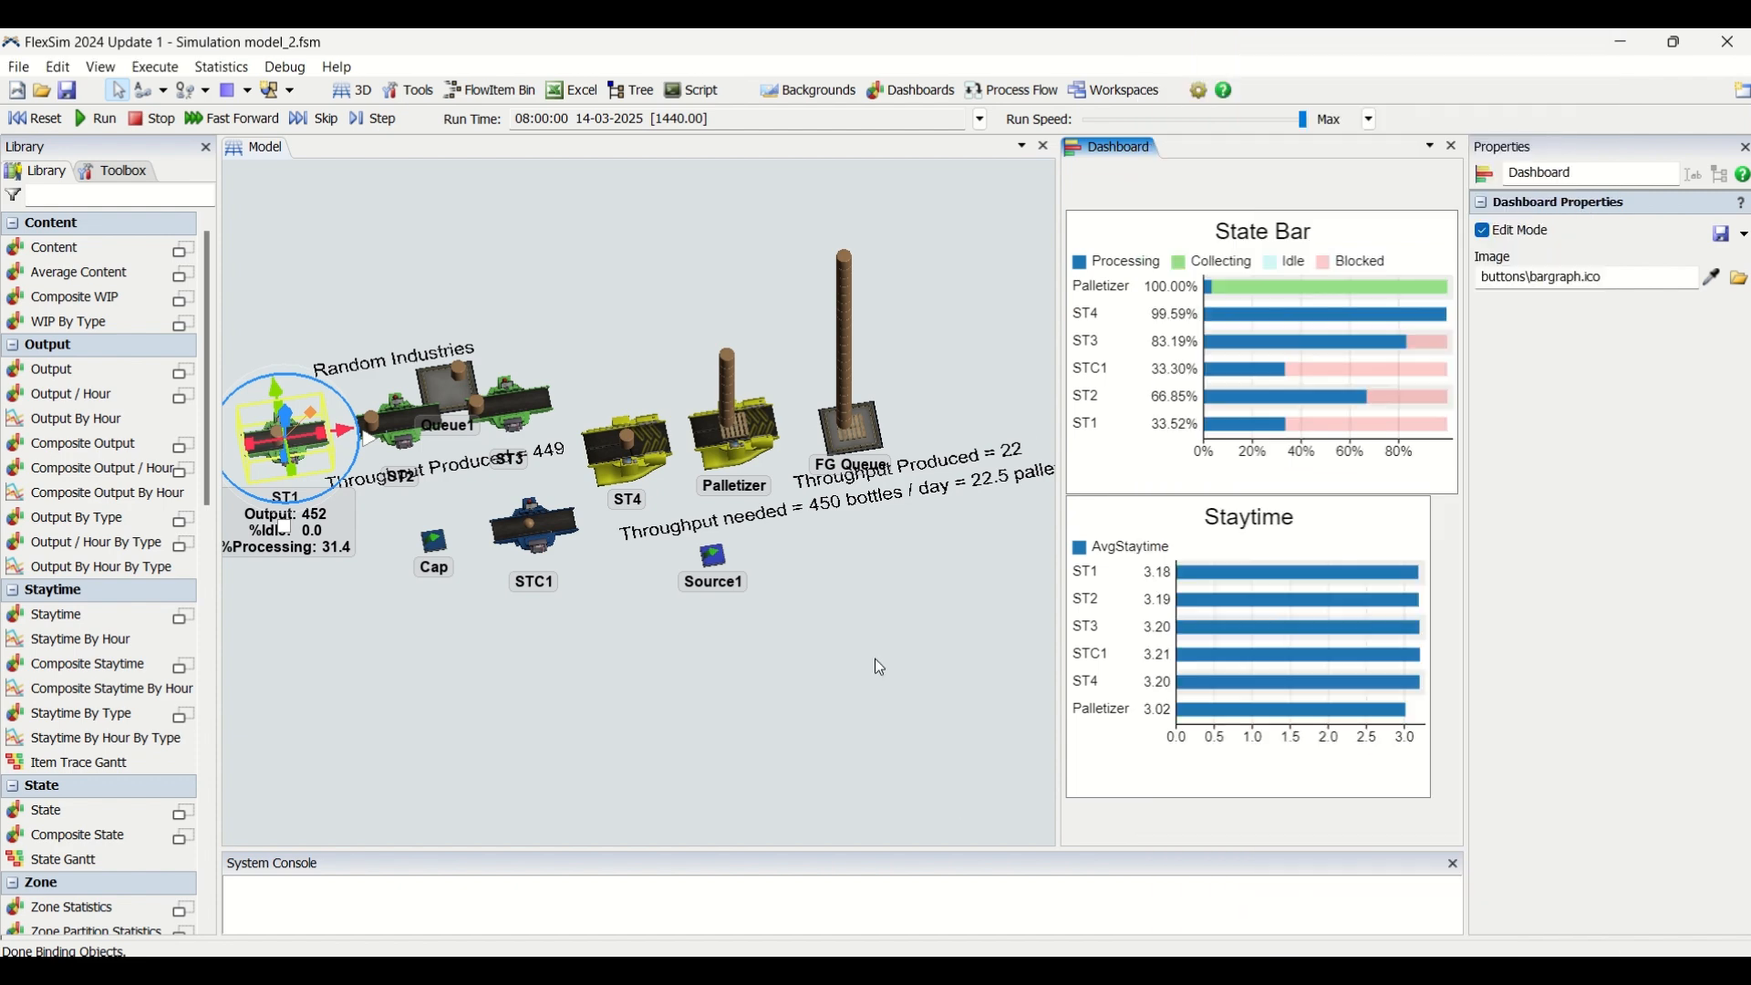
Pin ST1's staytime statistic to the existing dashboard as a histogram.
click(300, 451)
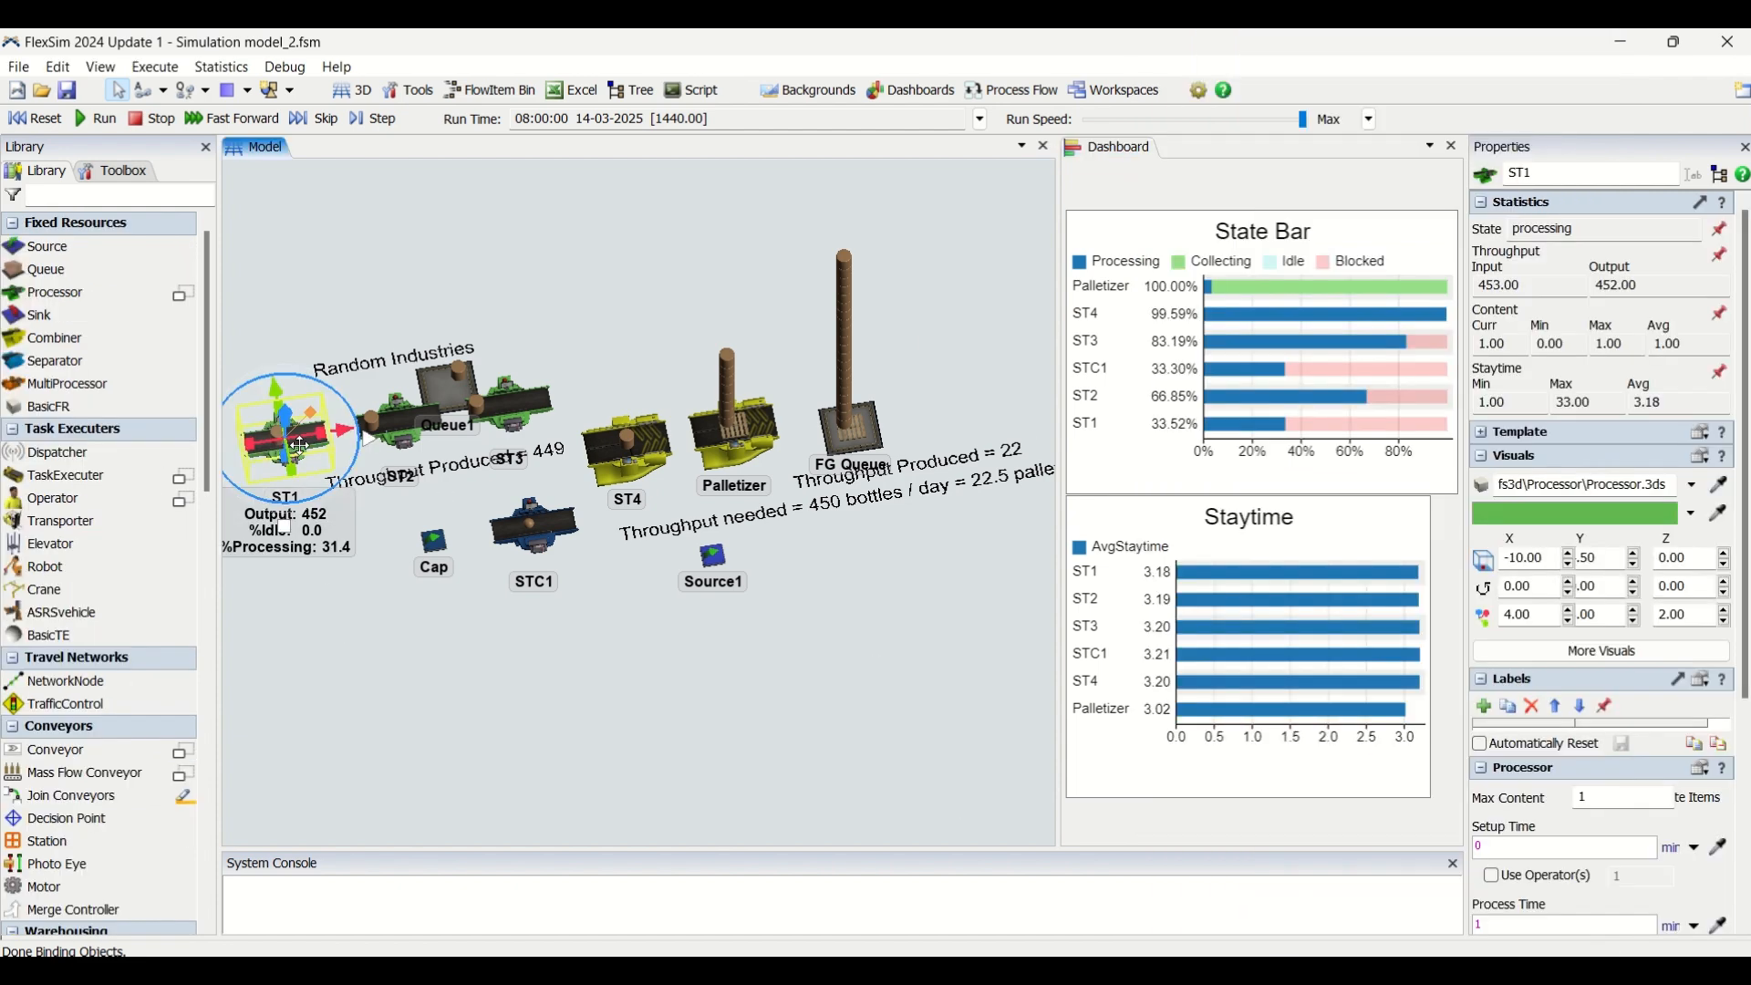
click(1721, 372)
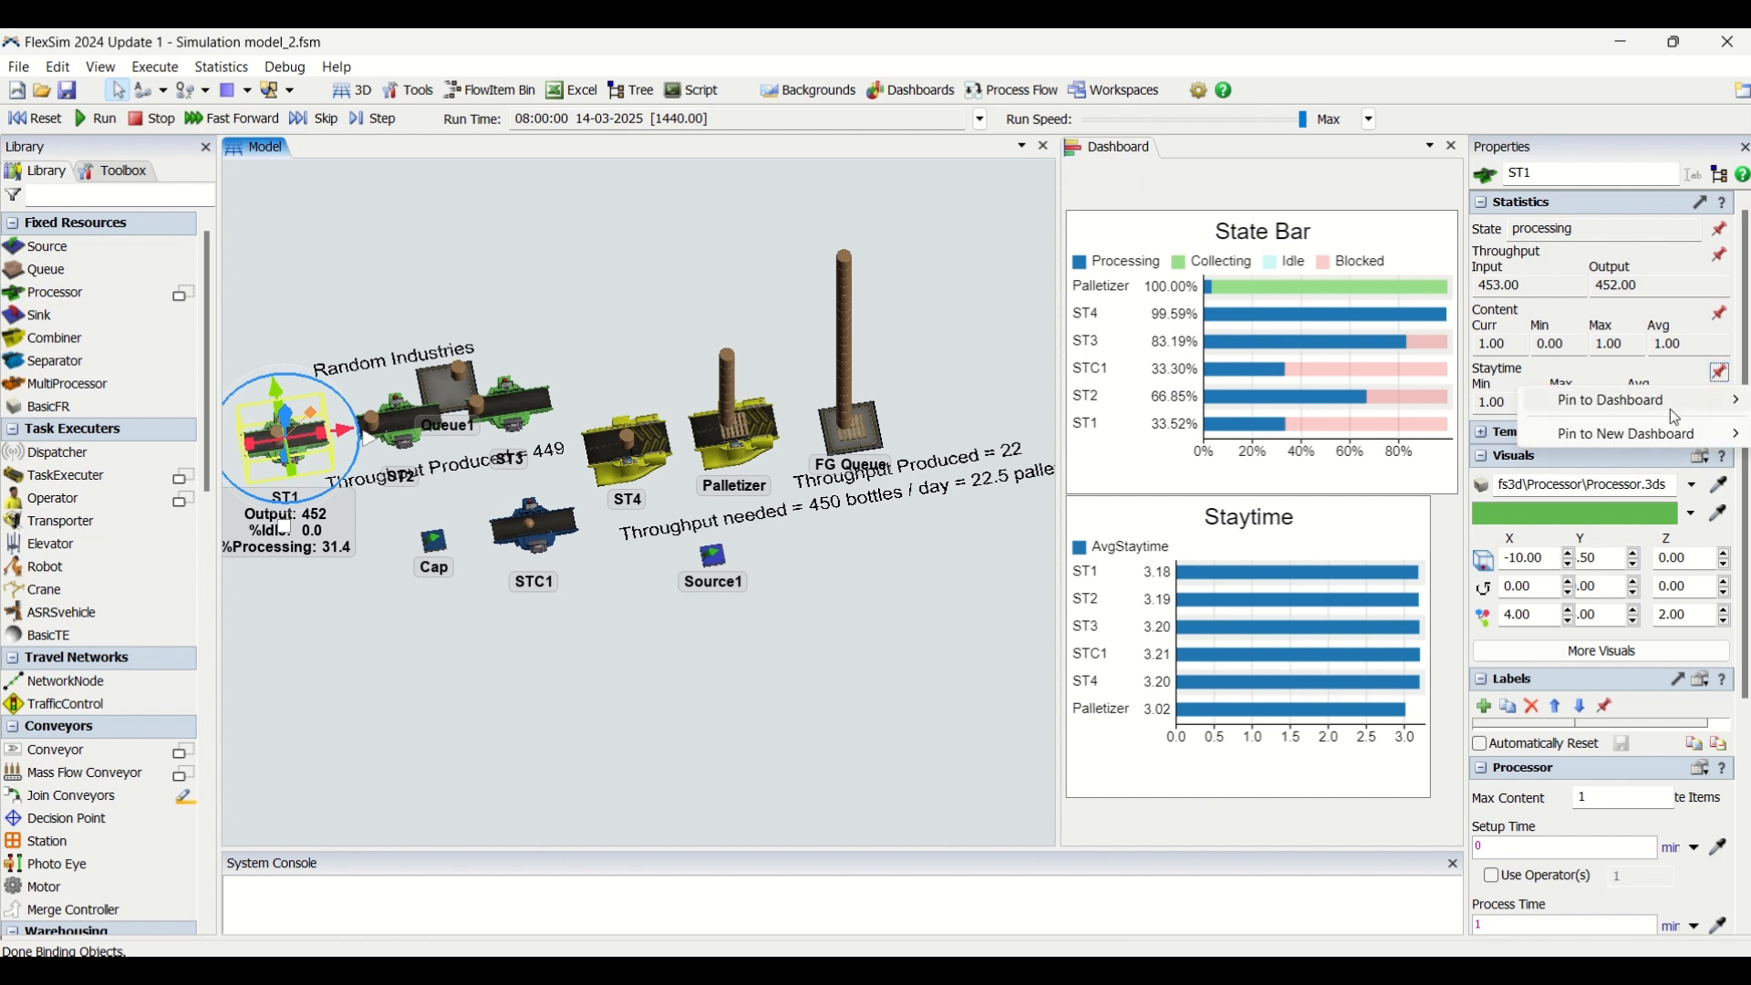
mouse_move(1676, 417)
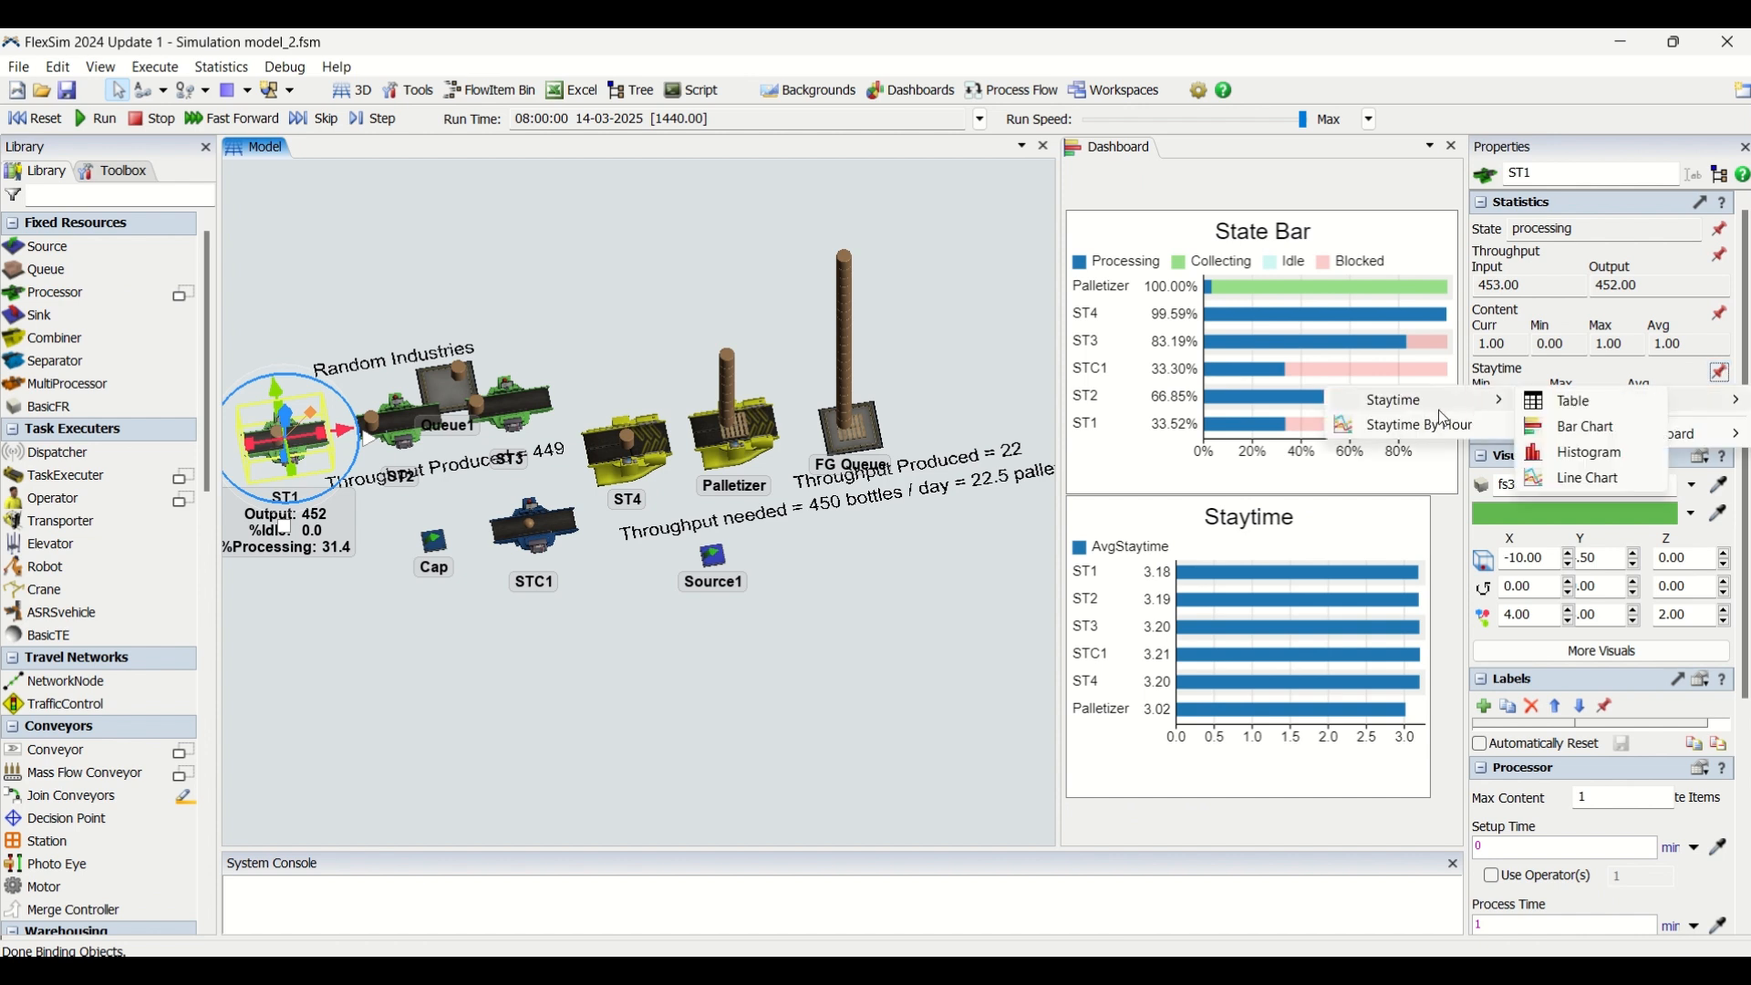
click(1606, 465)
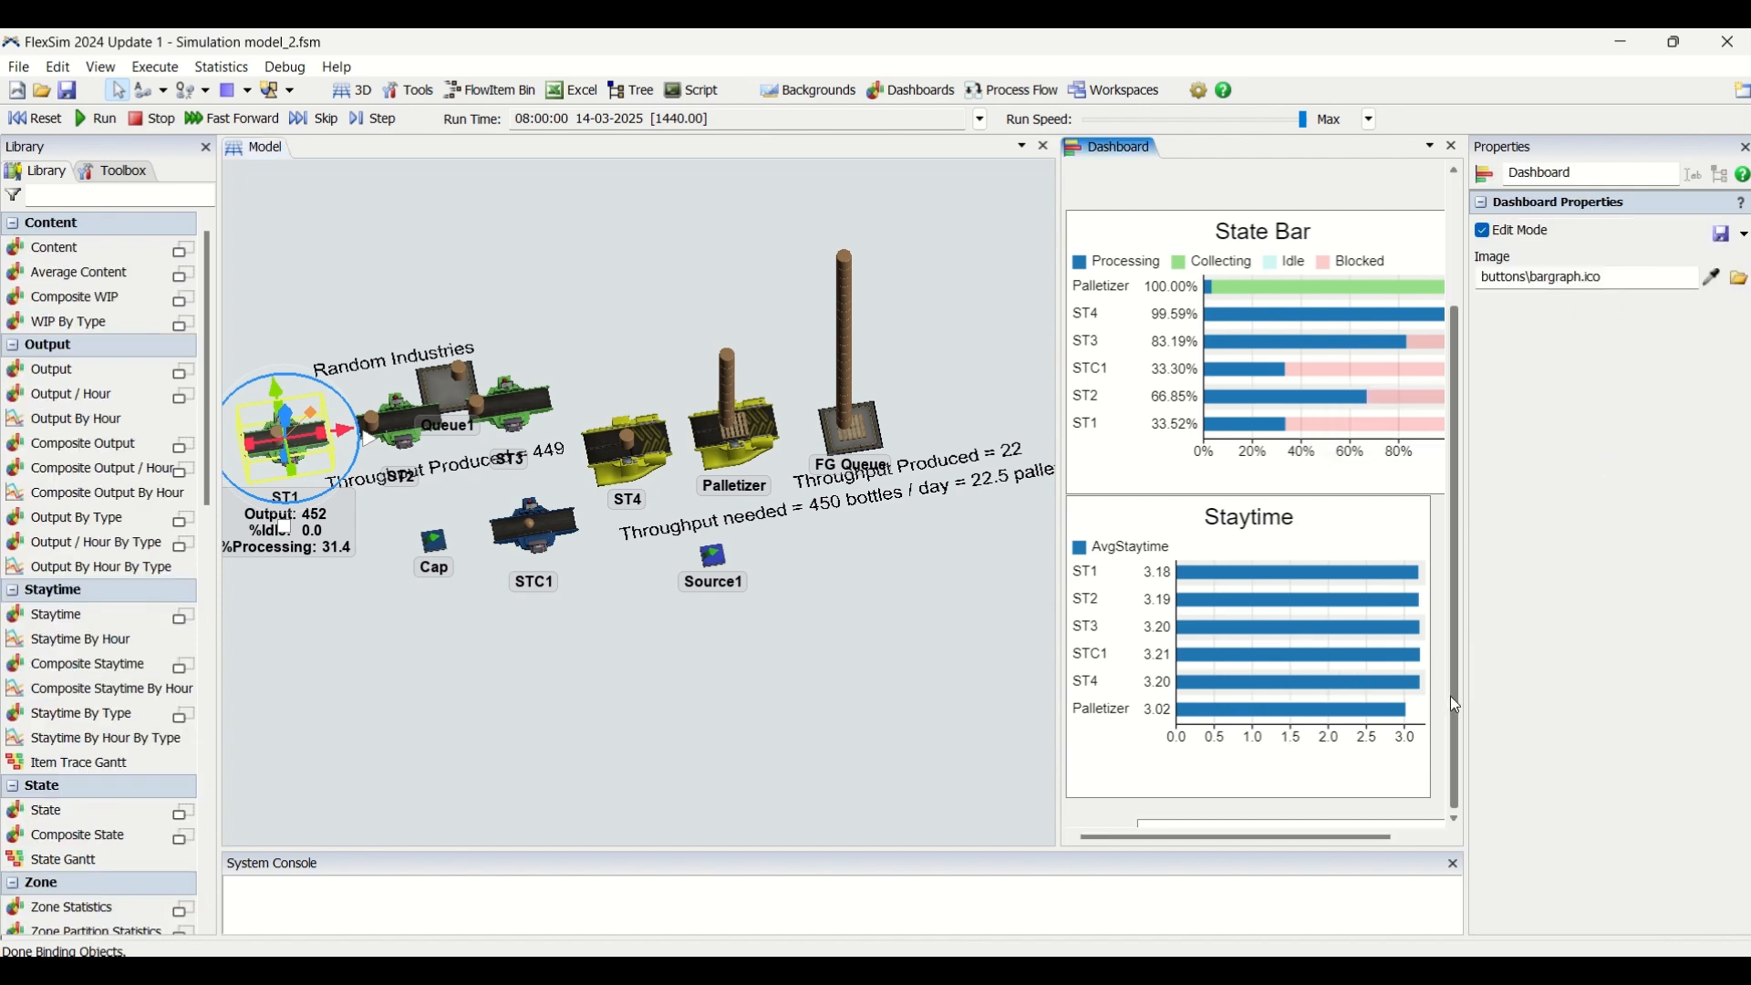
Check the Staytime Histogram's object and time unit options, and delete the histogram from the dashboard.
scroll(1304, 745, down, 2)
click(1304, 744)
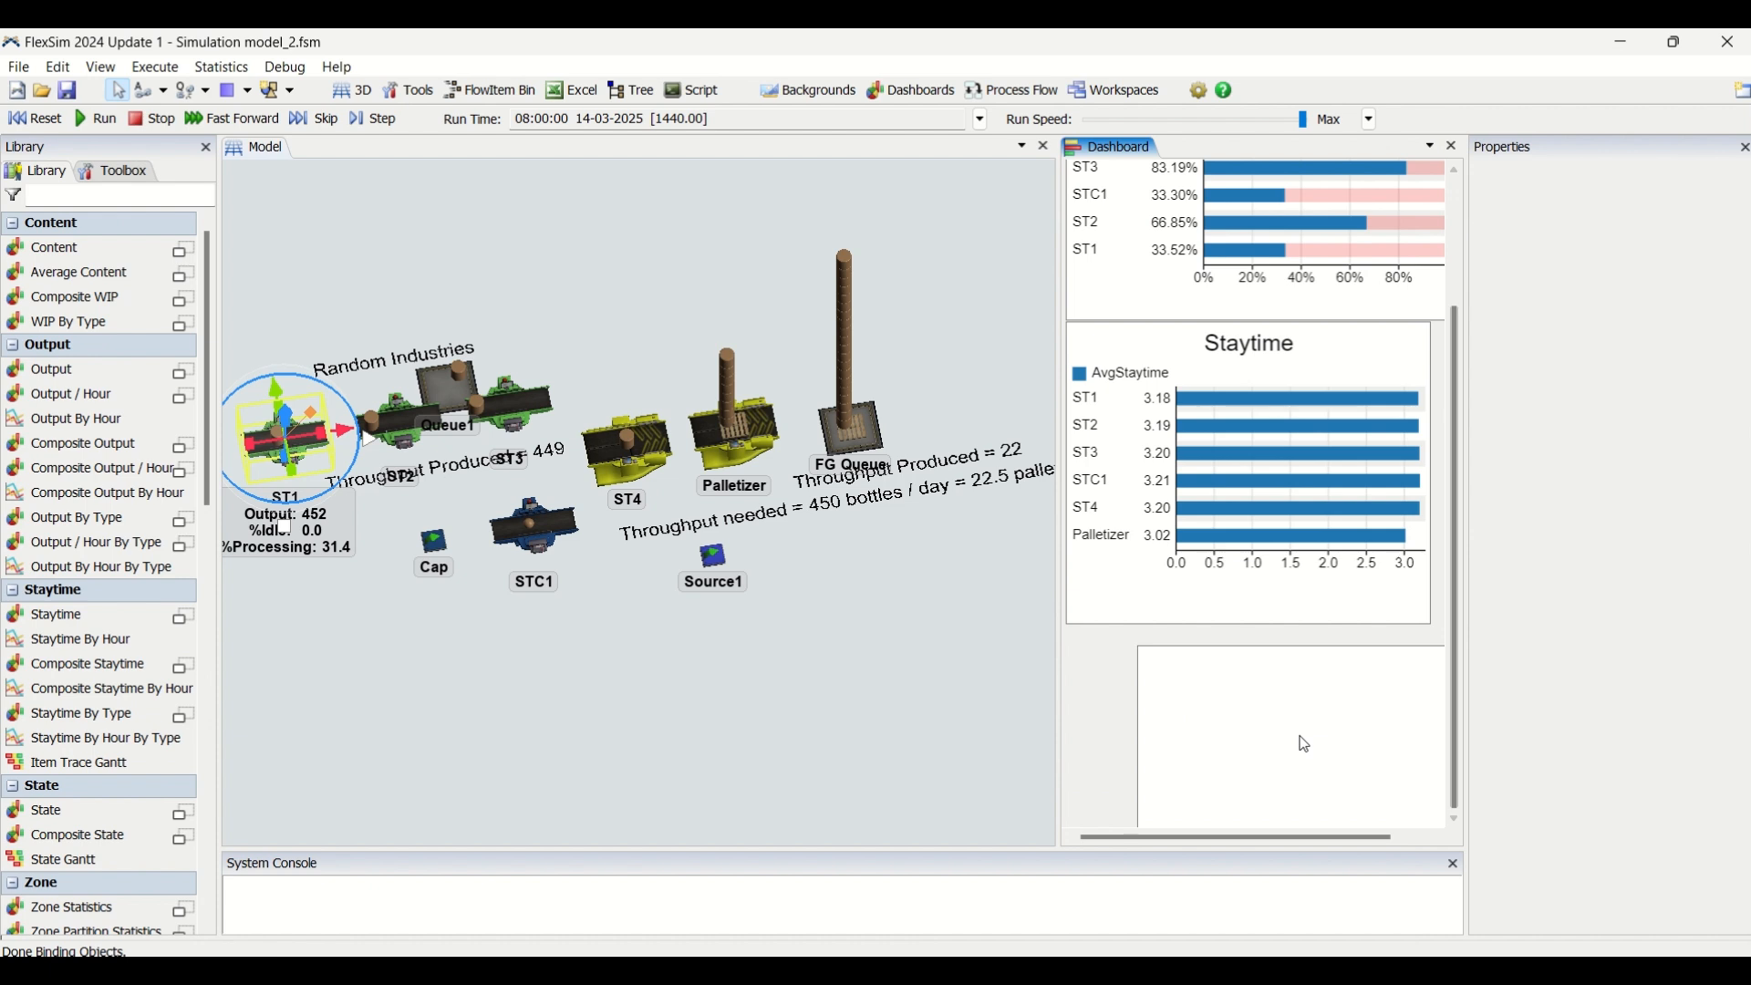
double_click(1305, 744)
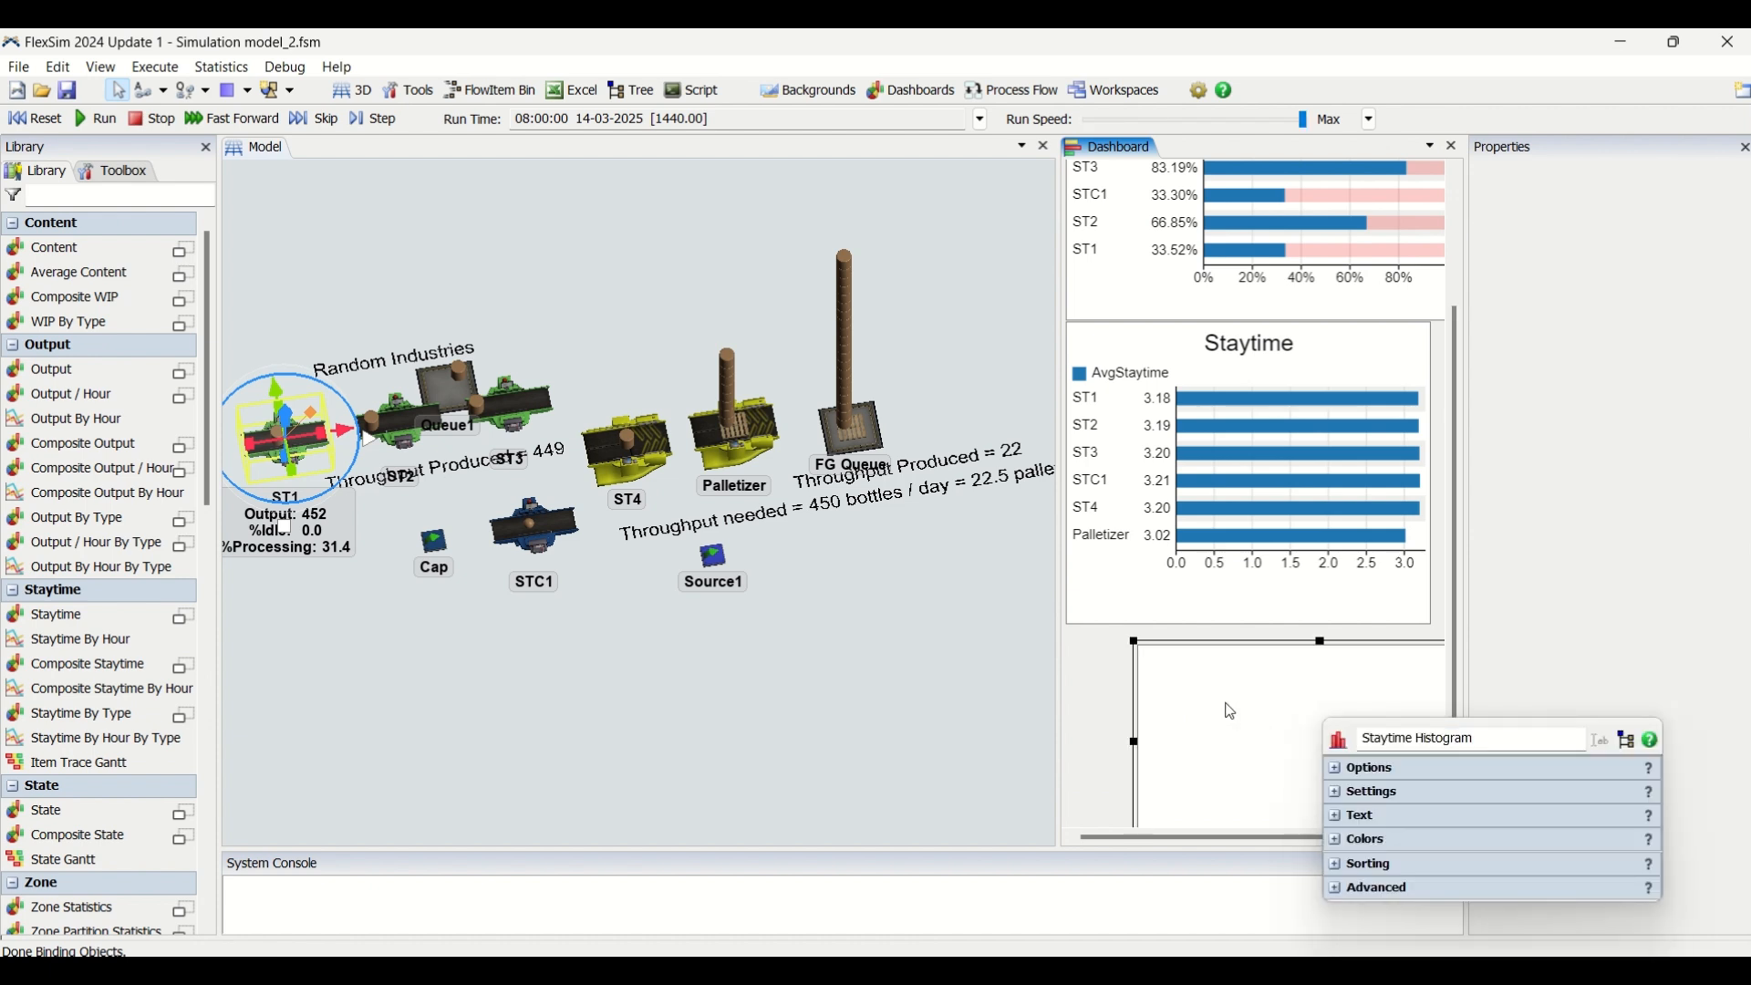
click(1352, 778)
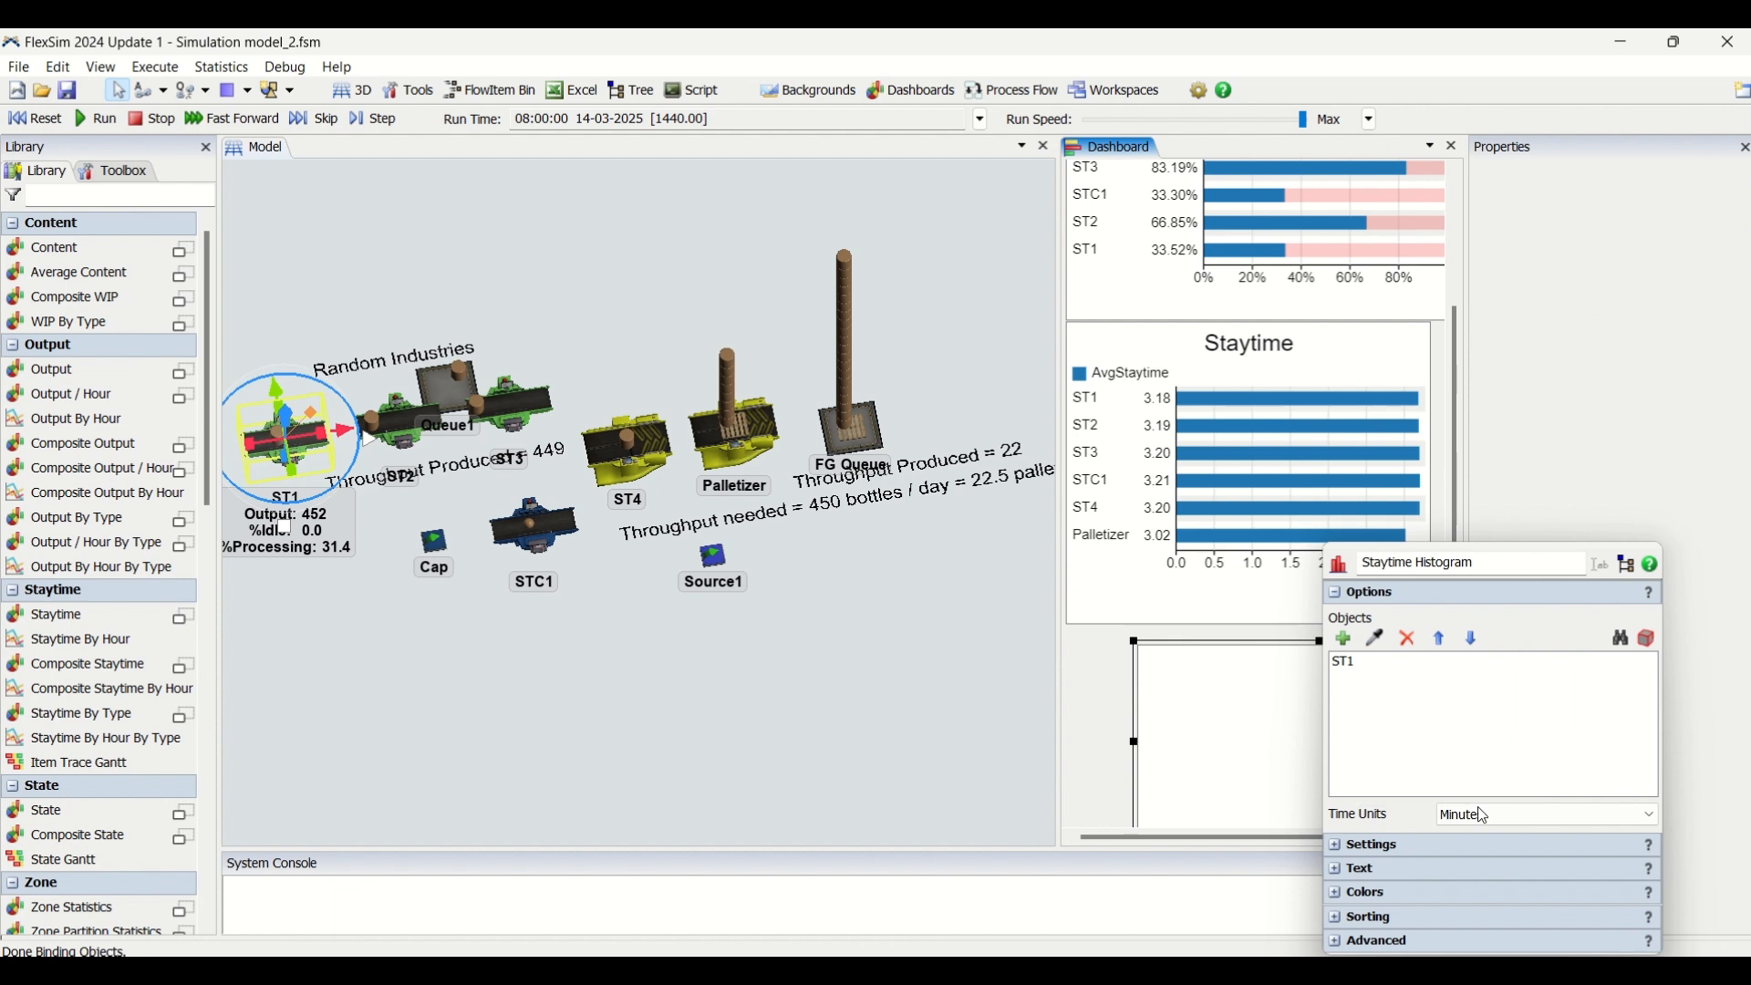
click(1489, 816)
click(1204, 731)
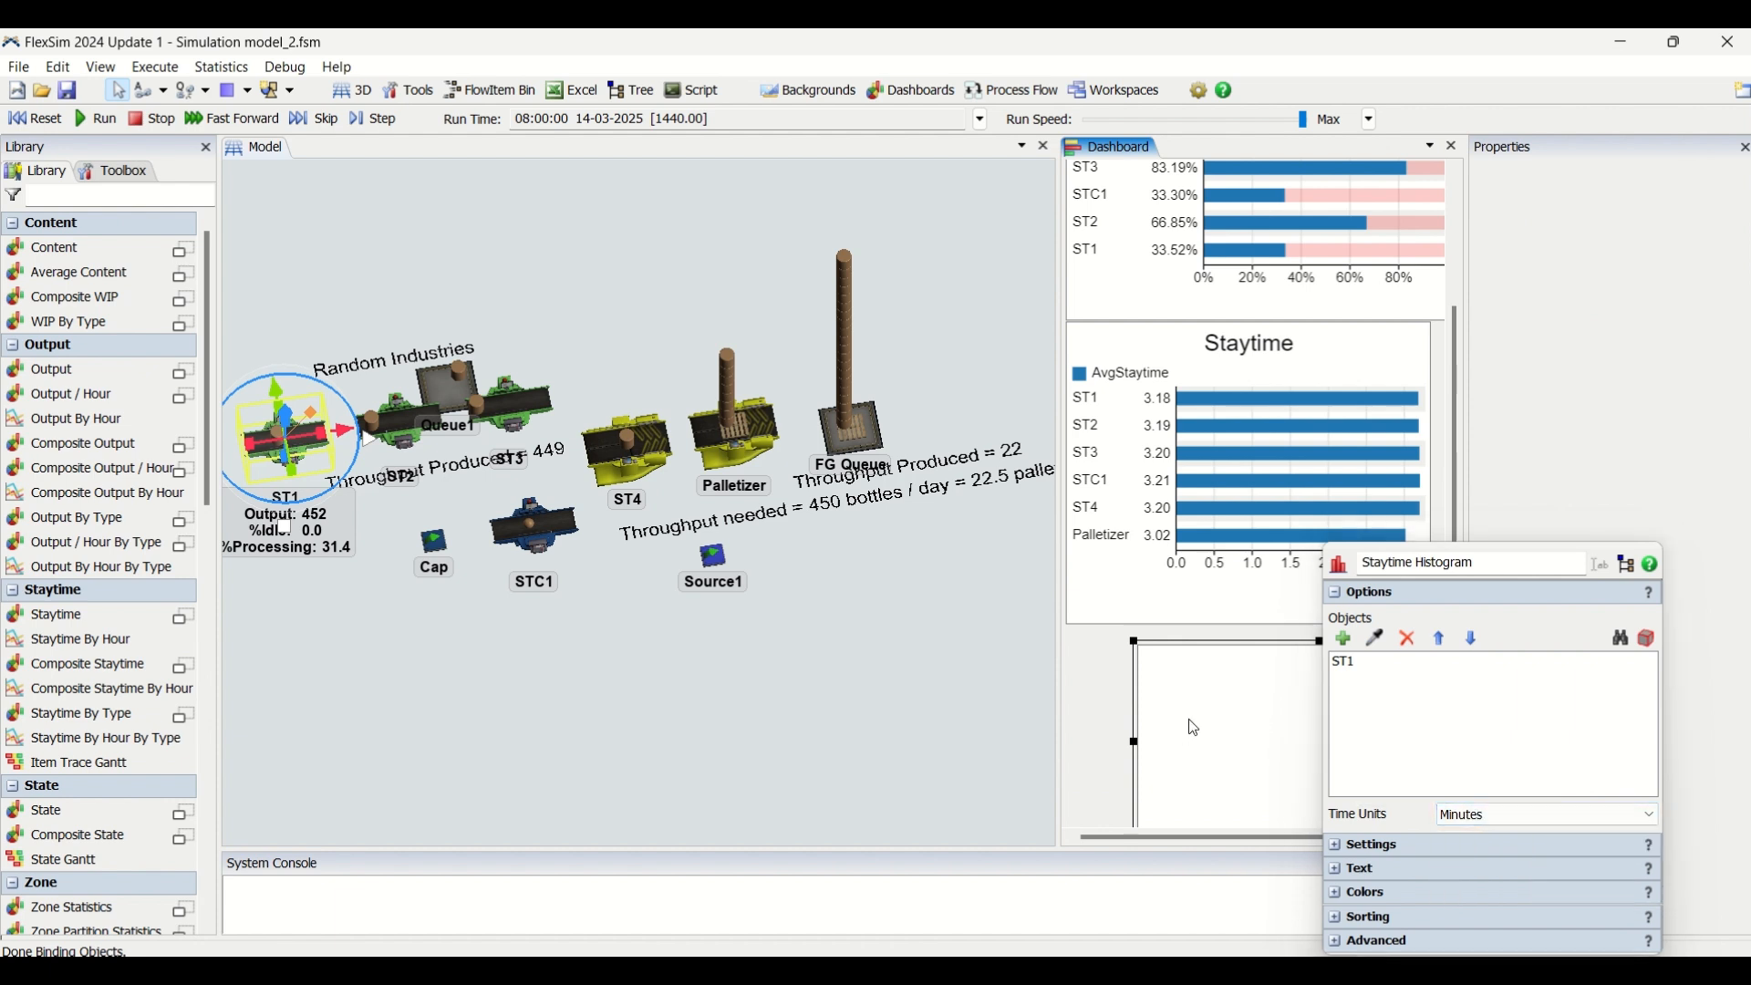
key(Delete)
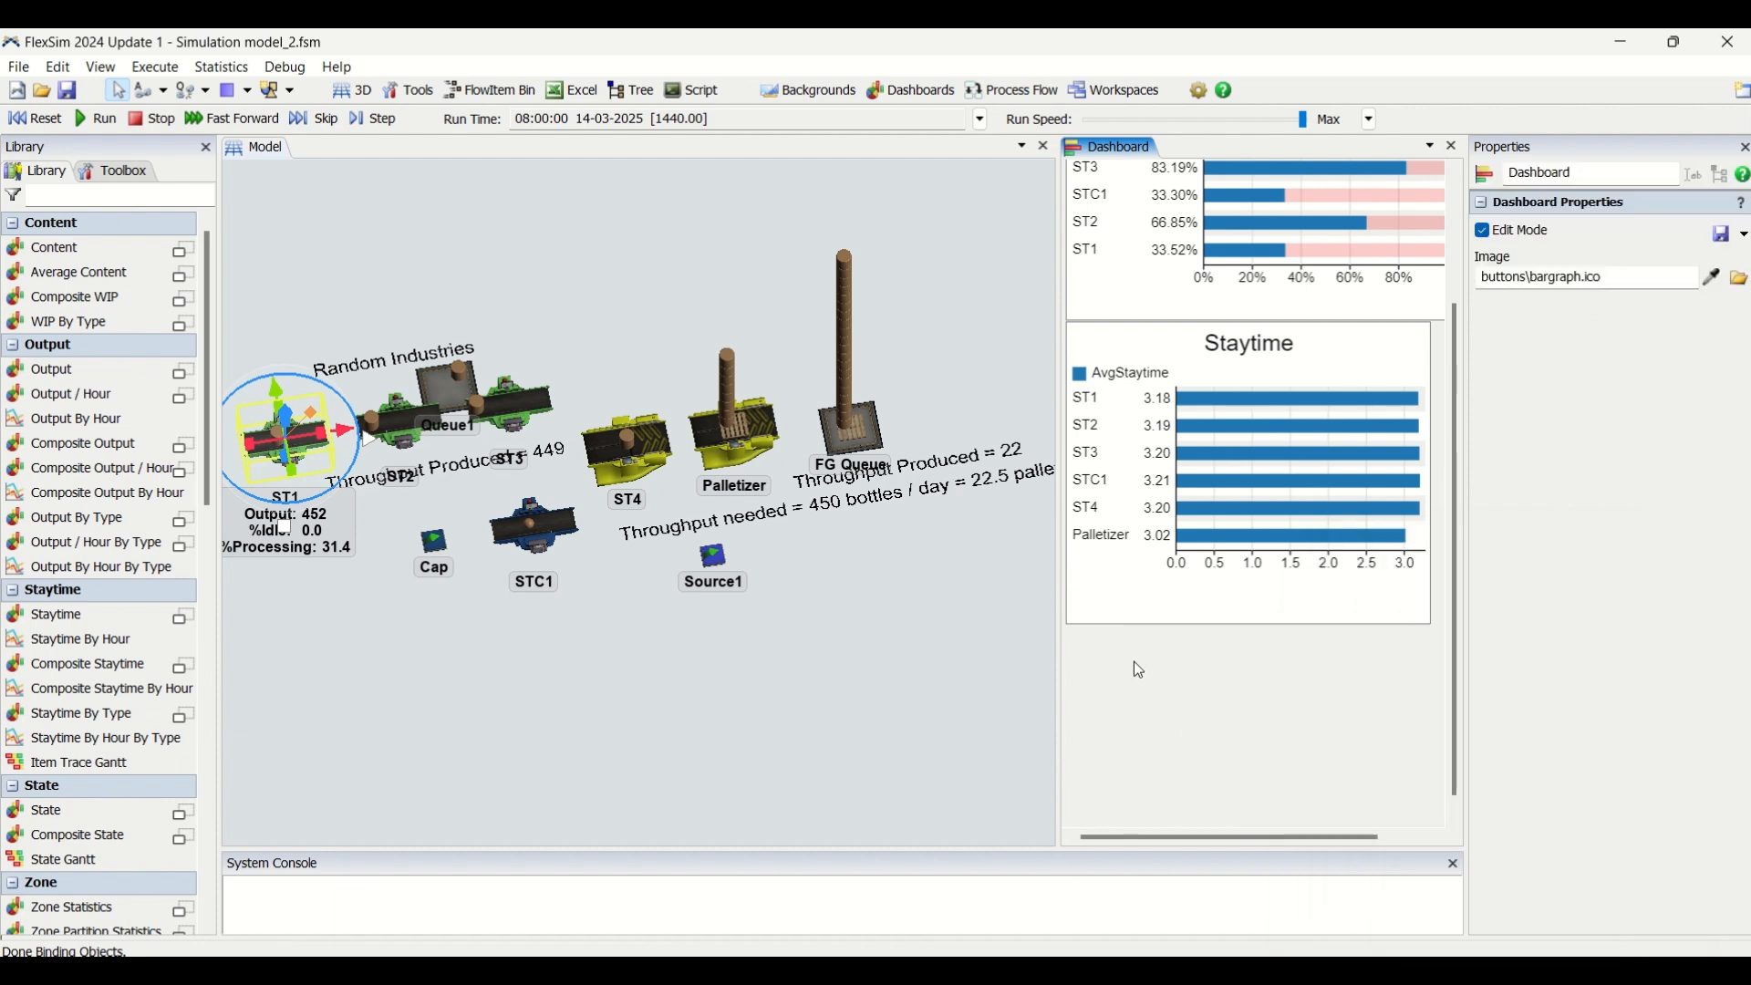
Review the average staytime of each station in the Staytime chart.
click(1153, 580)
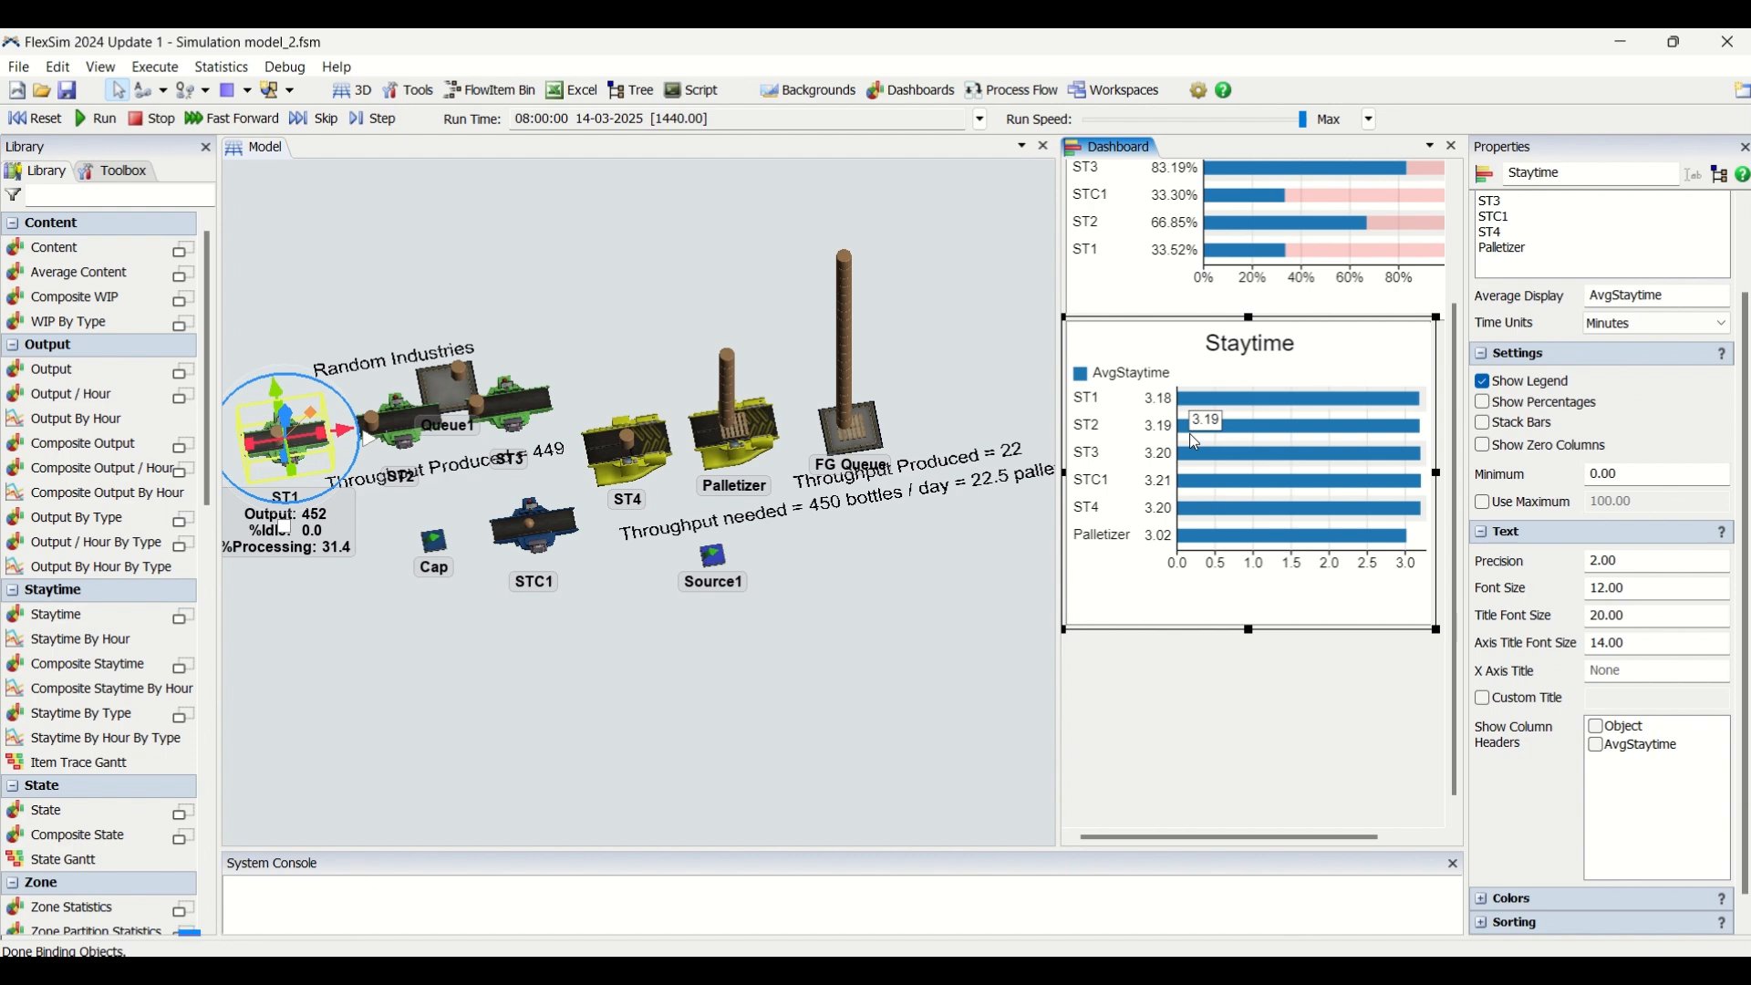
mouse_move(1191, 435)
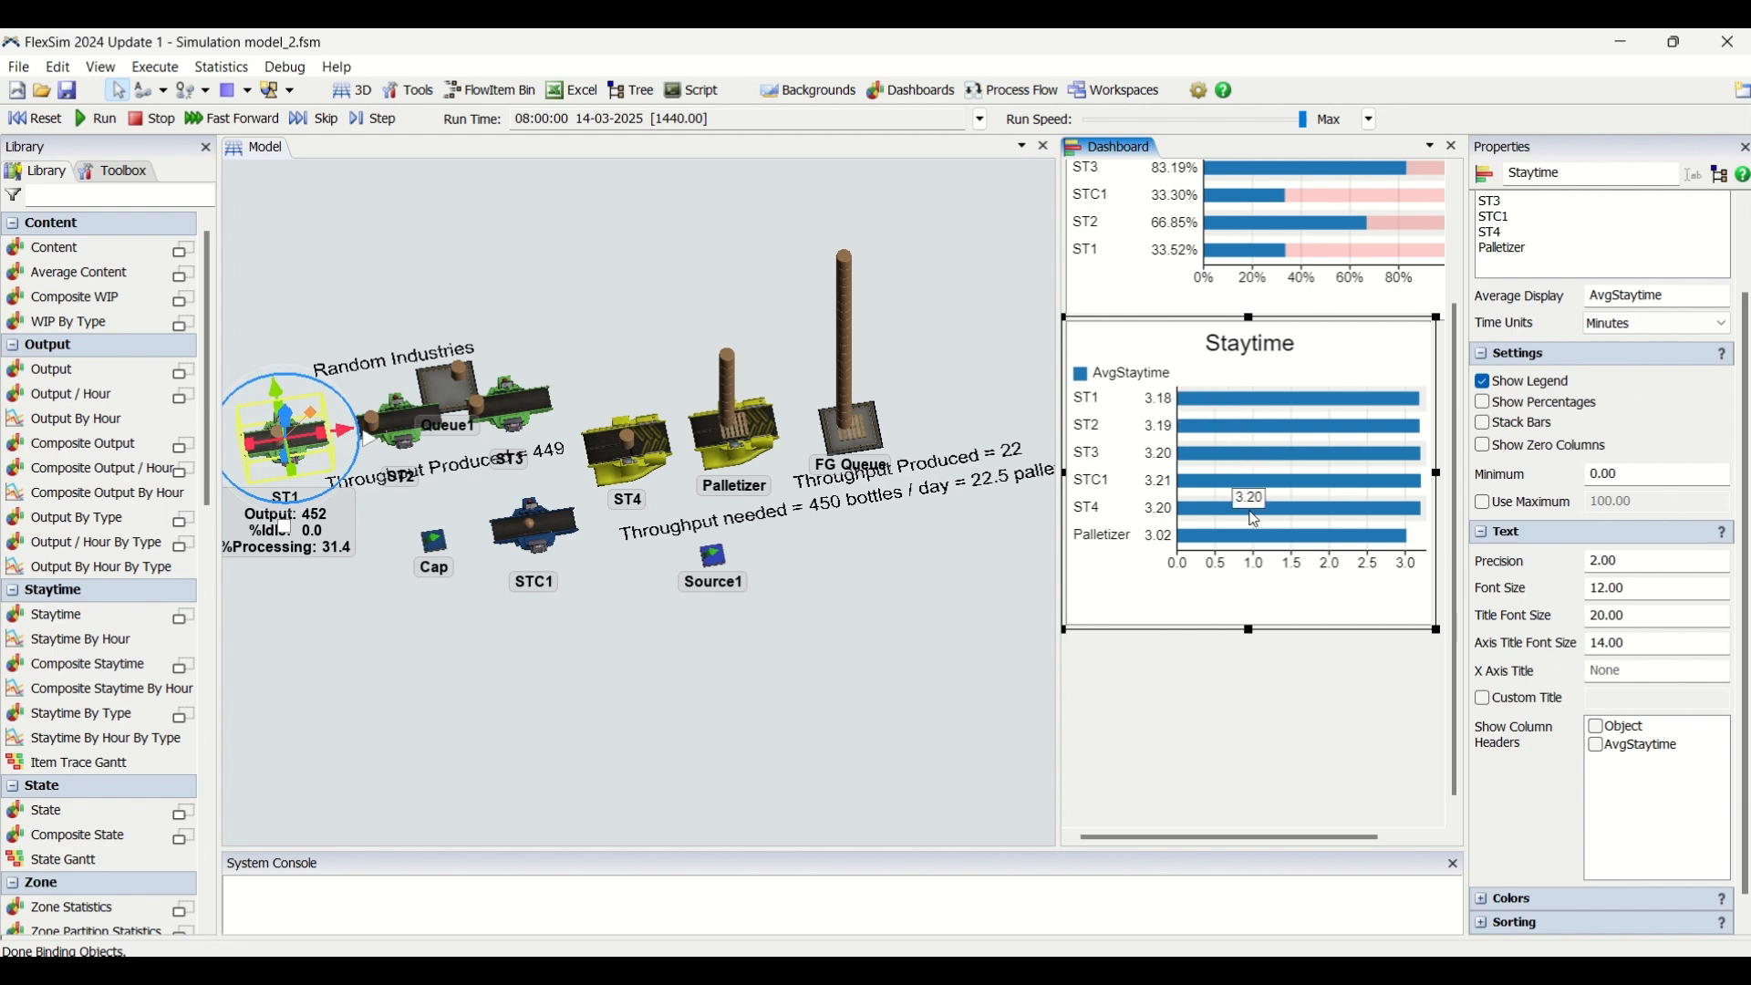
click(1119, 691)
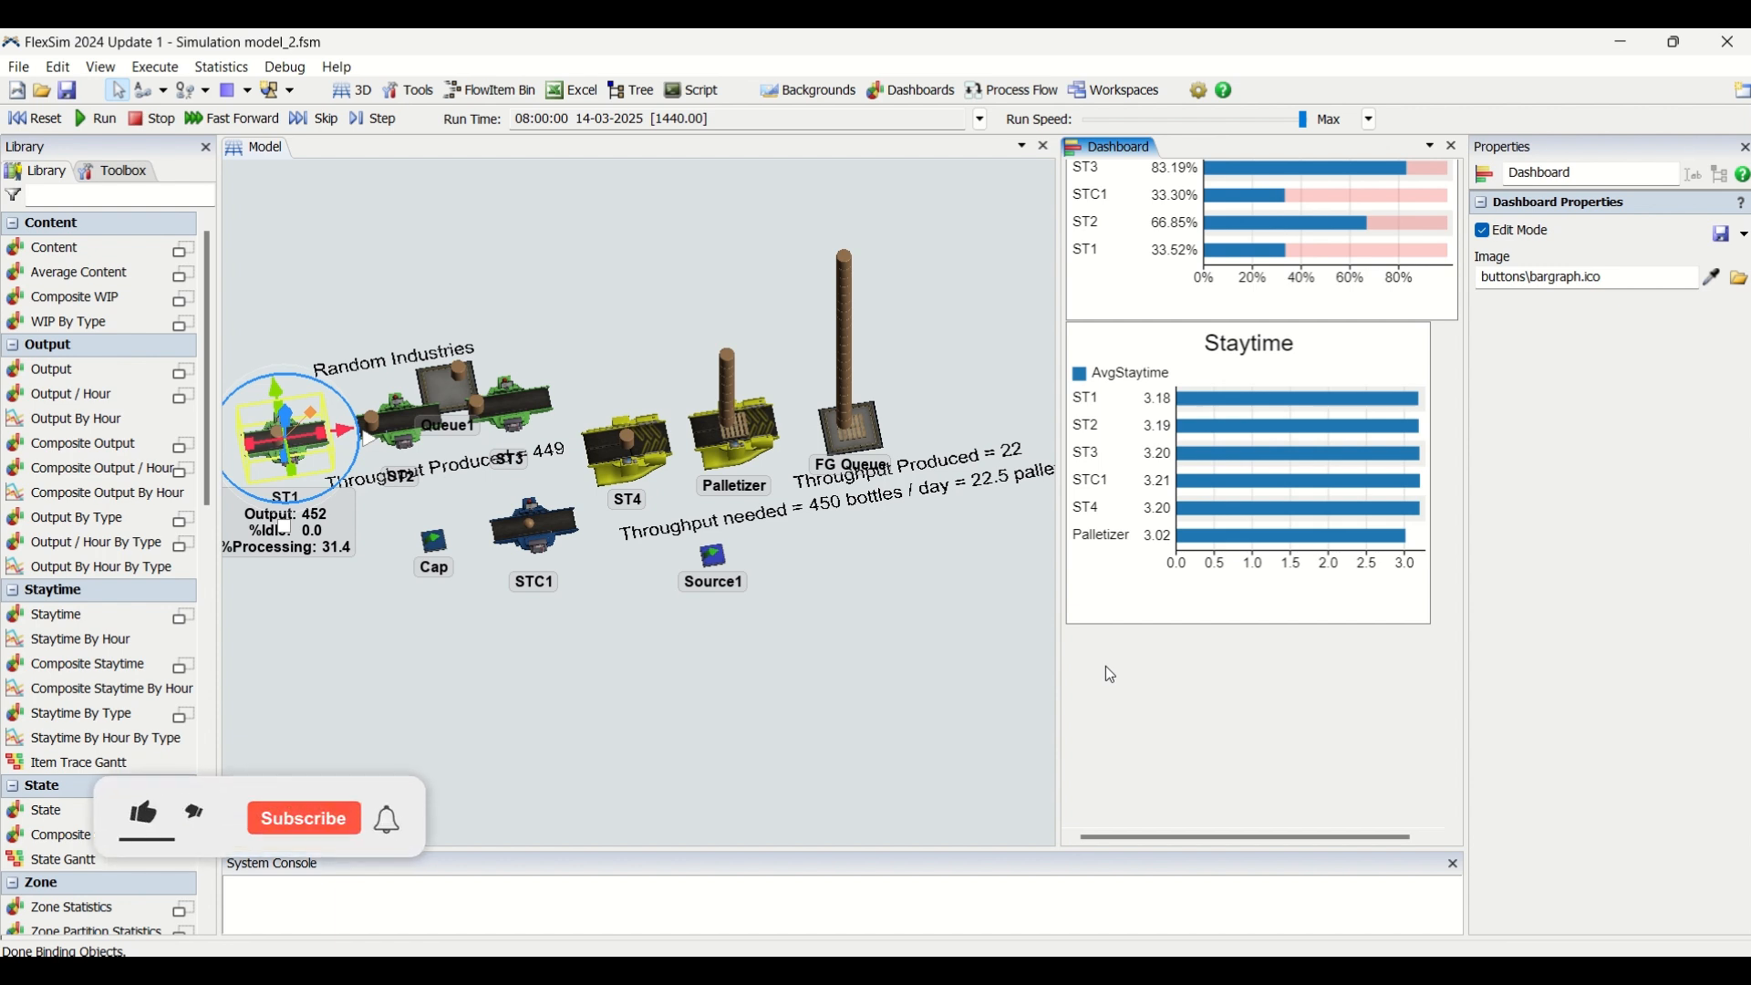
click(613, 634)
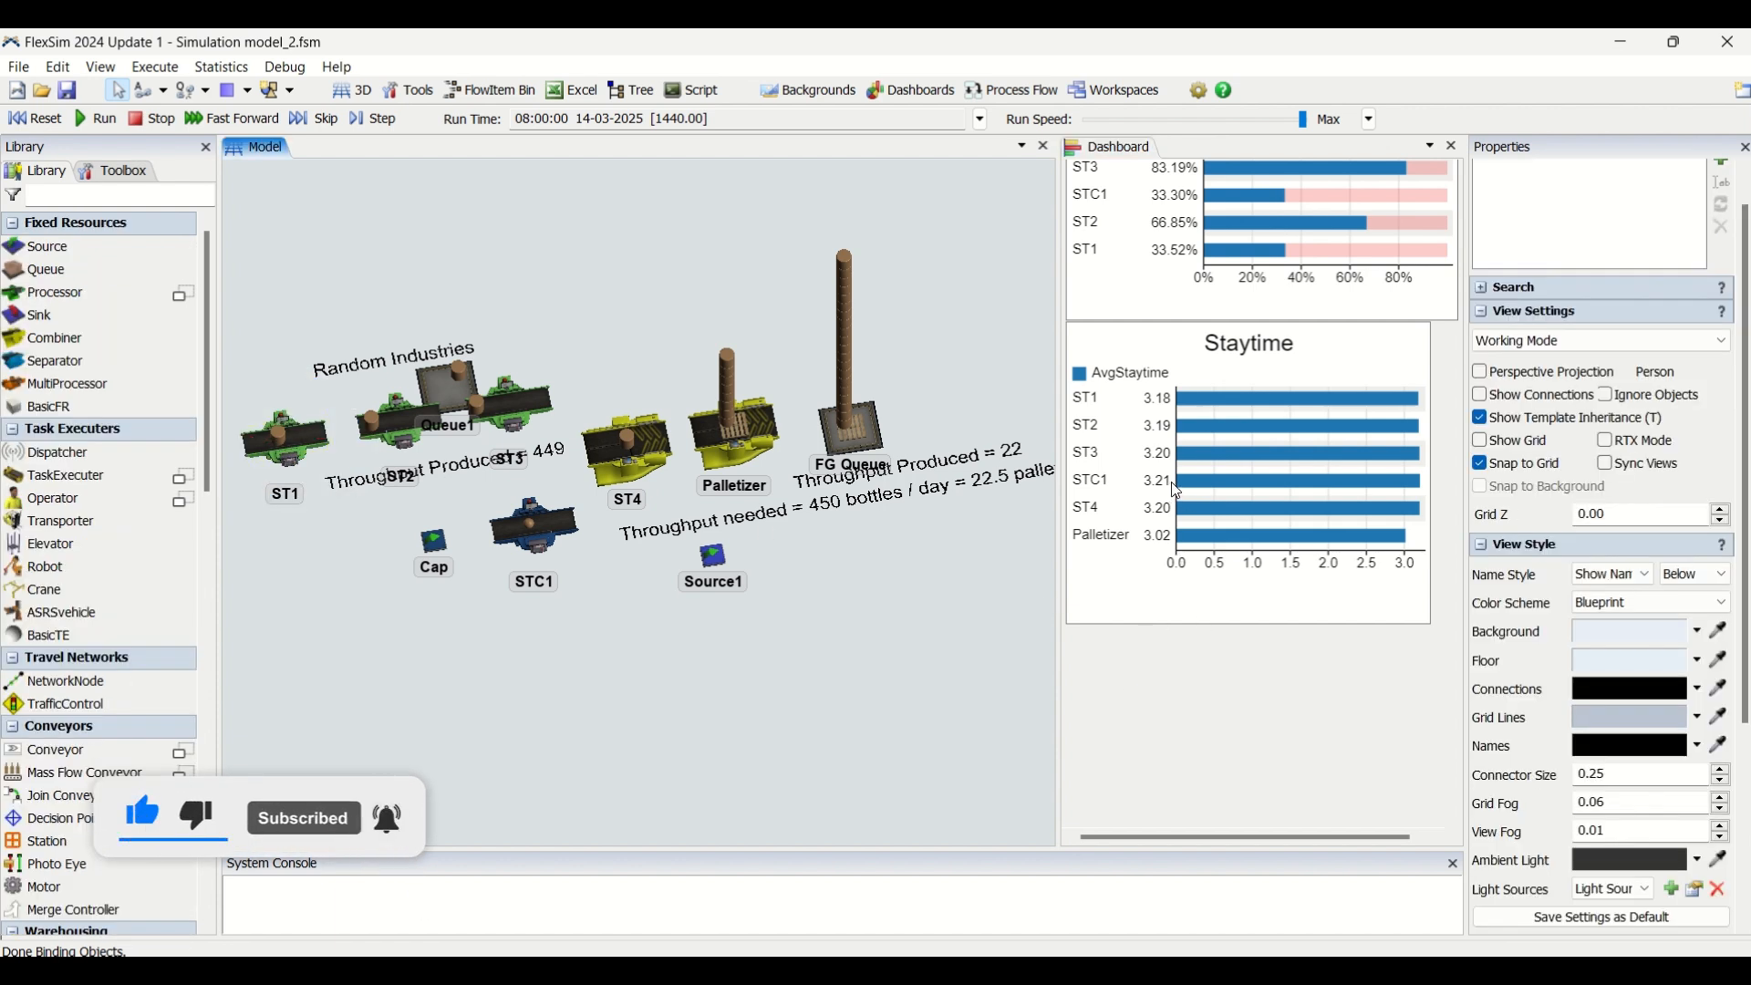
Widen the dashboard pane to show the full State Bar and Staytime charts beside the model.
mouse_move(1220, 488)
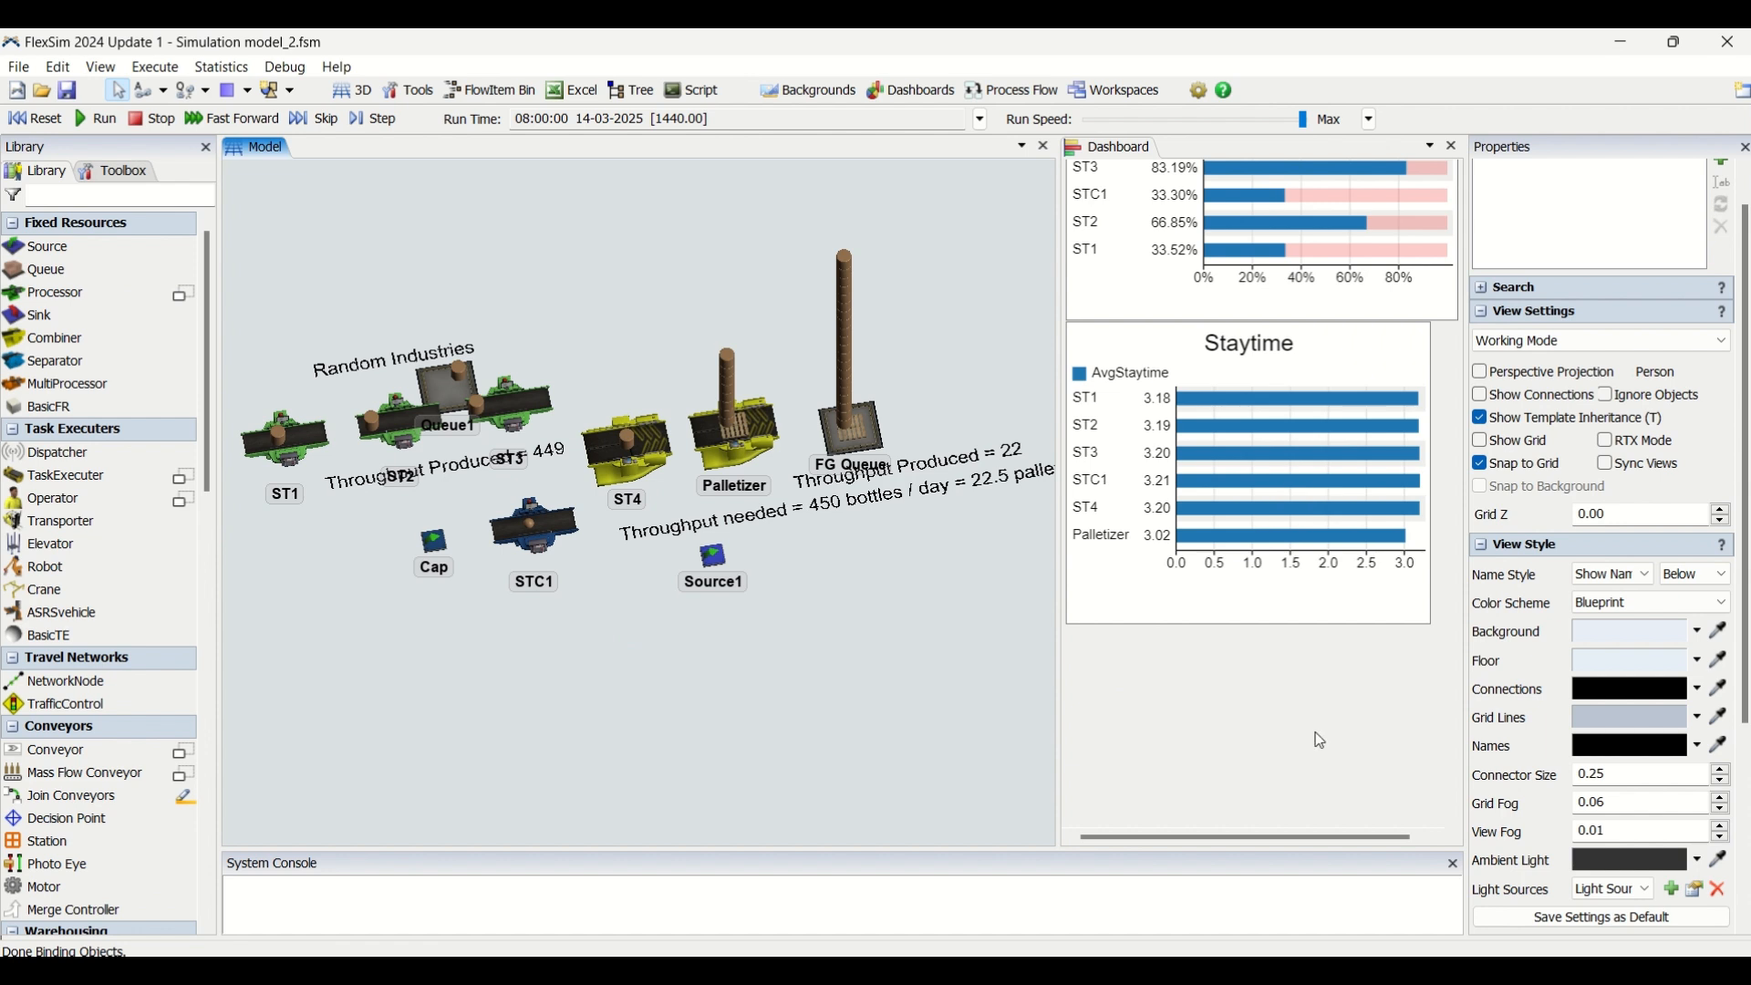
click(1273, 661)
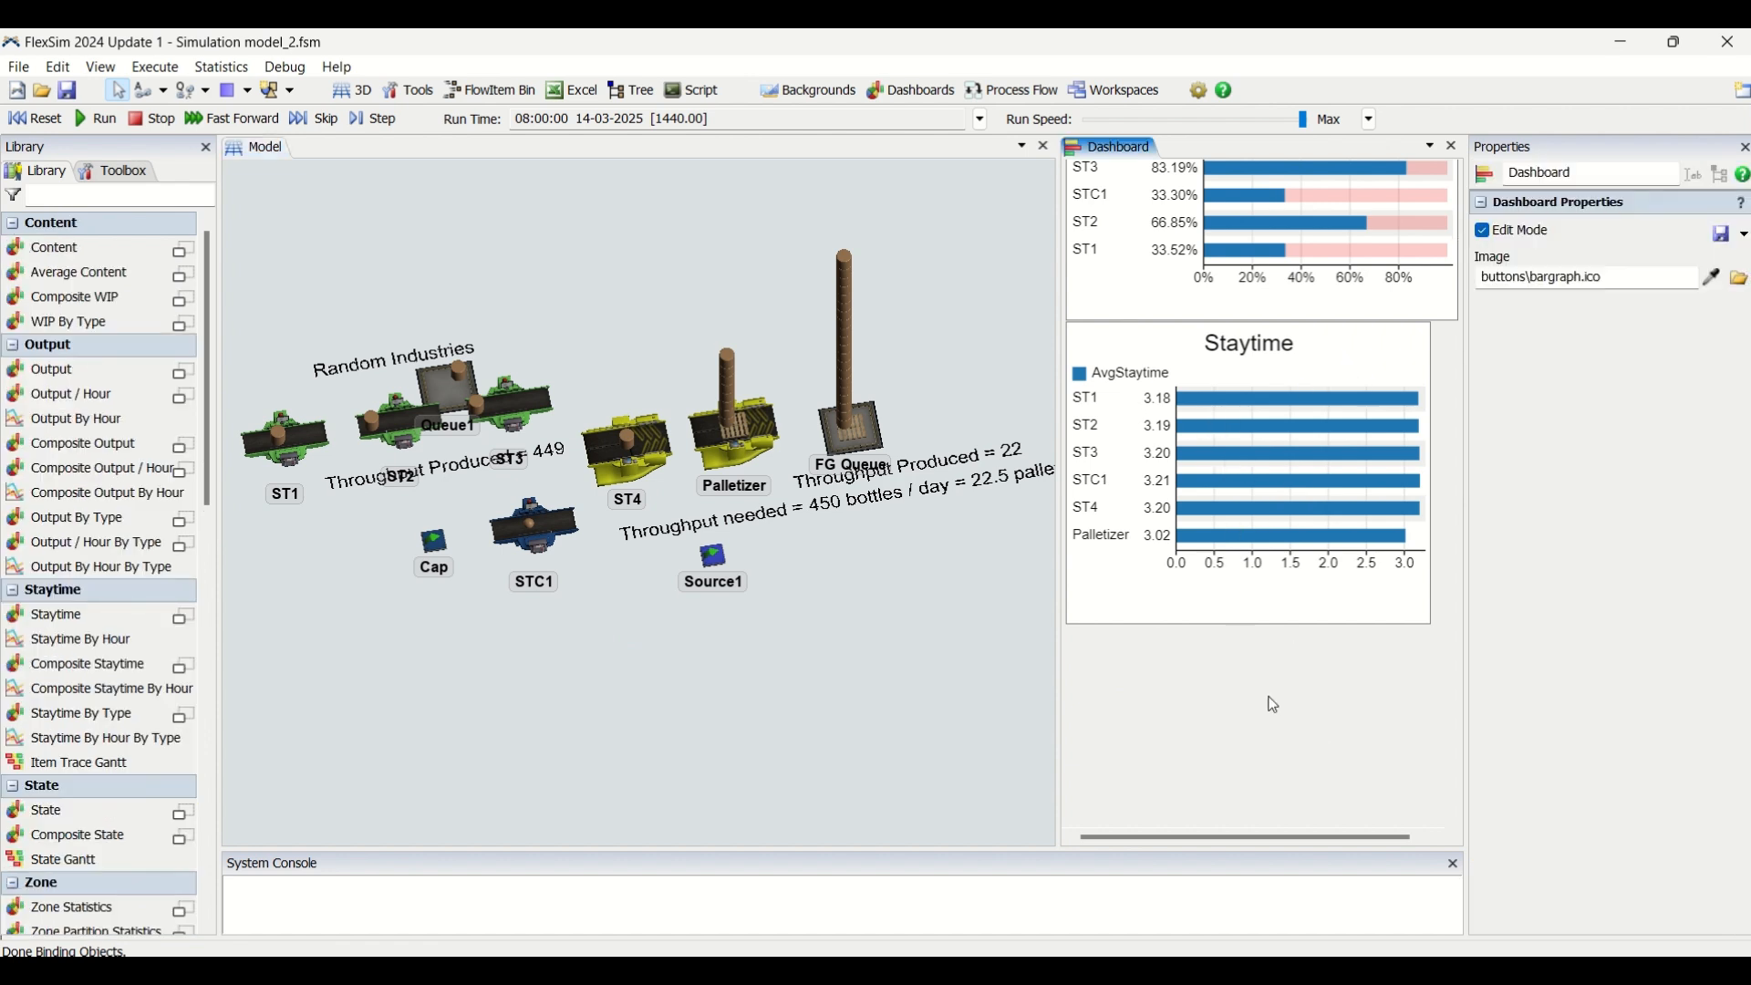
drag(1061, 659, 994, 675)
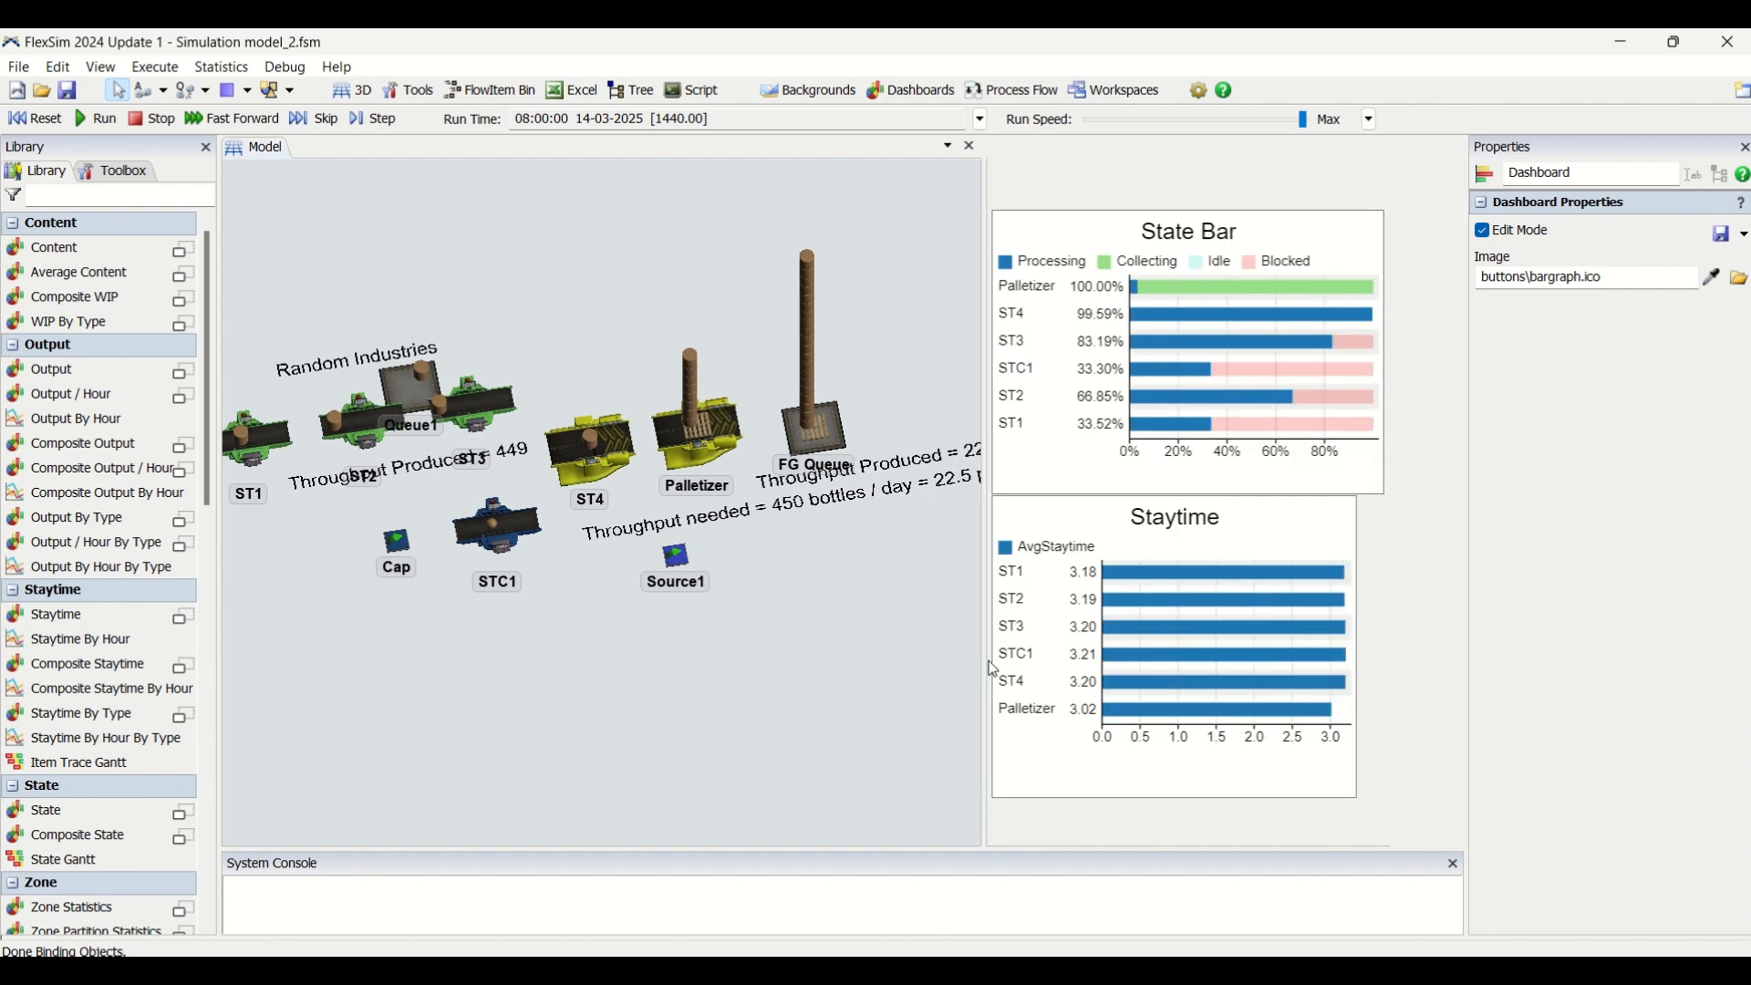
Review the State Bar chart together with the Palletizer's statistics and STC1's statistics and process time.
mouse_move(1223, 331)
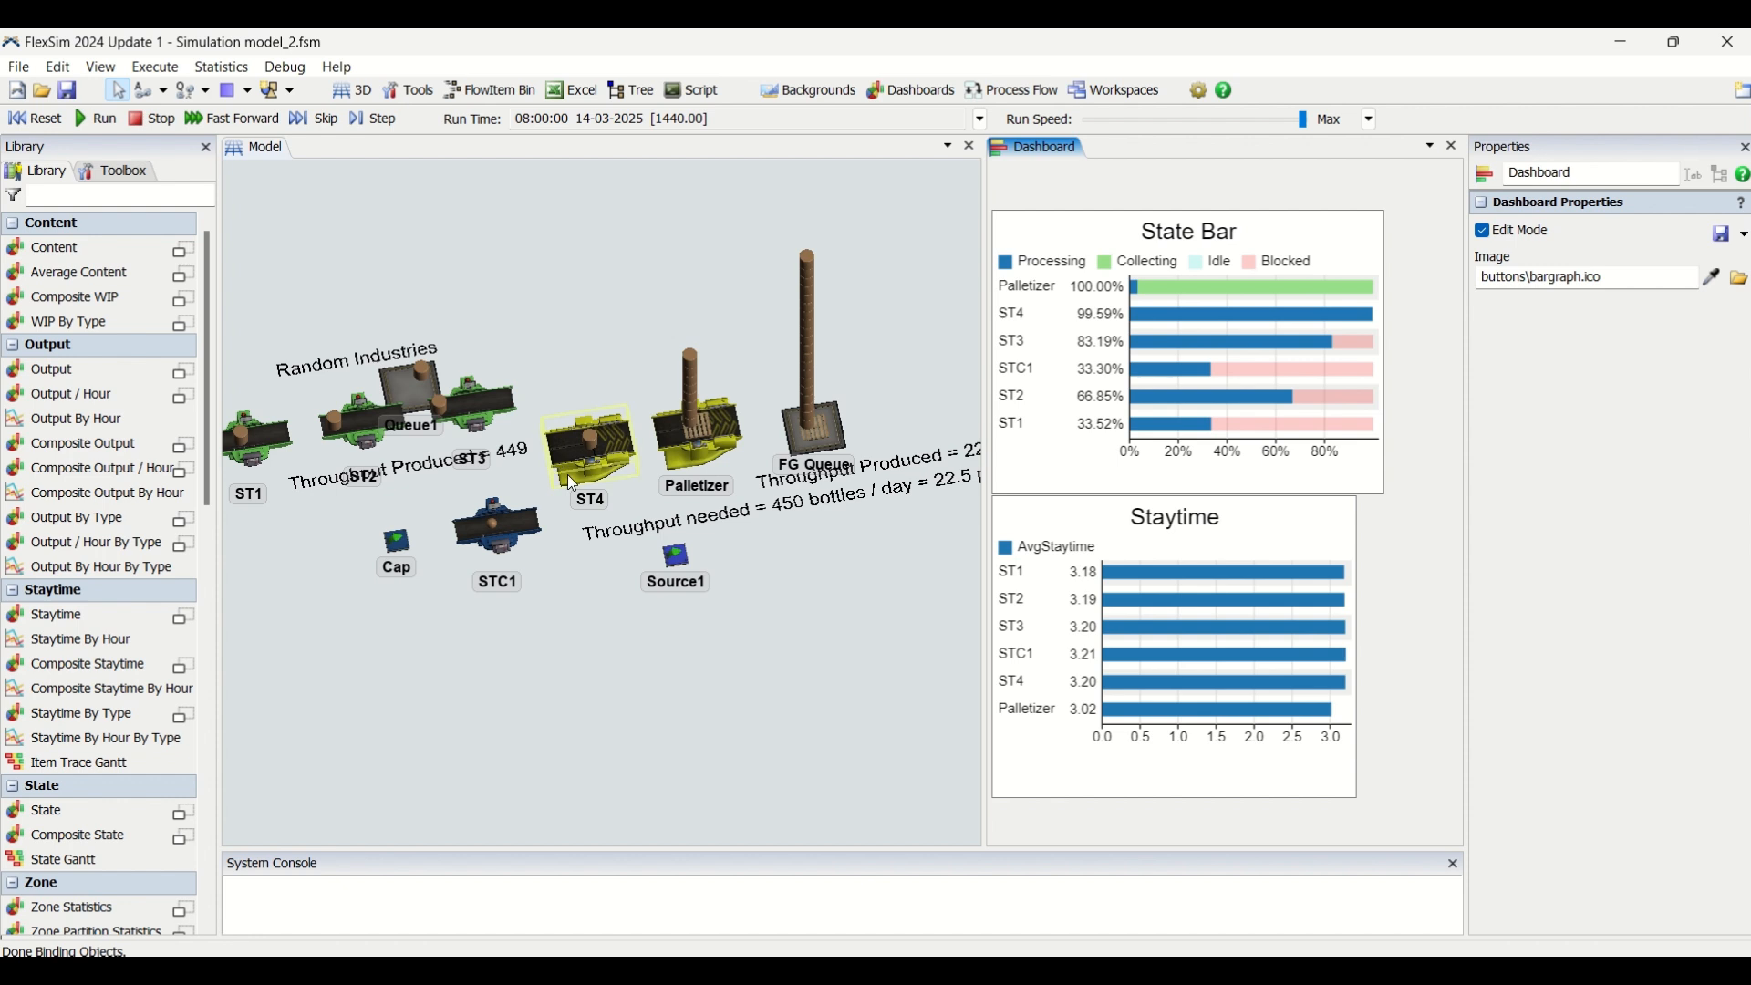
click(697, 465)
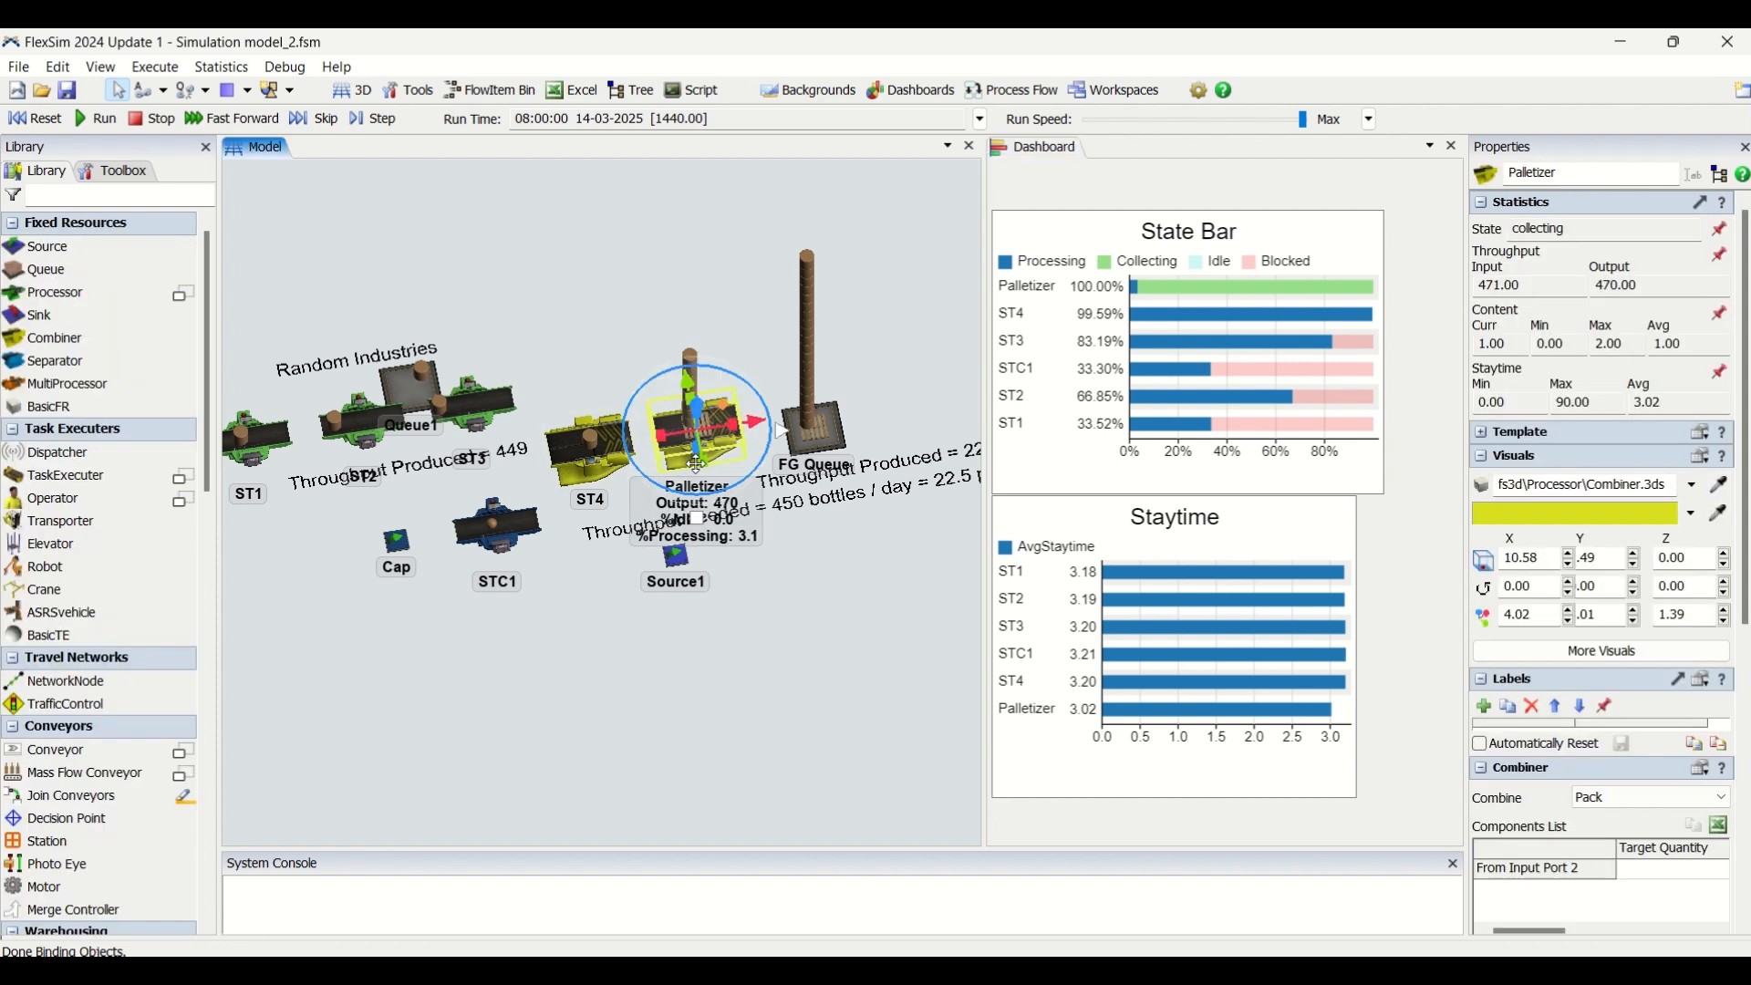
mouse_move(1748, 612)
mouse_down()
mouse_move(1747, 769)
mouse_move(1747, 604)
mouse_up()
click(512, 529)
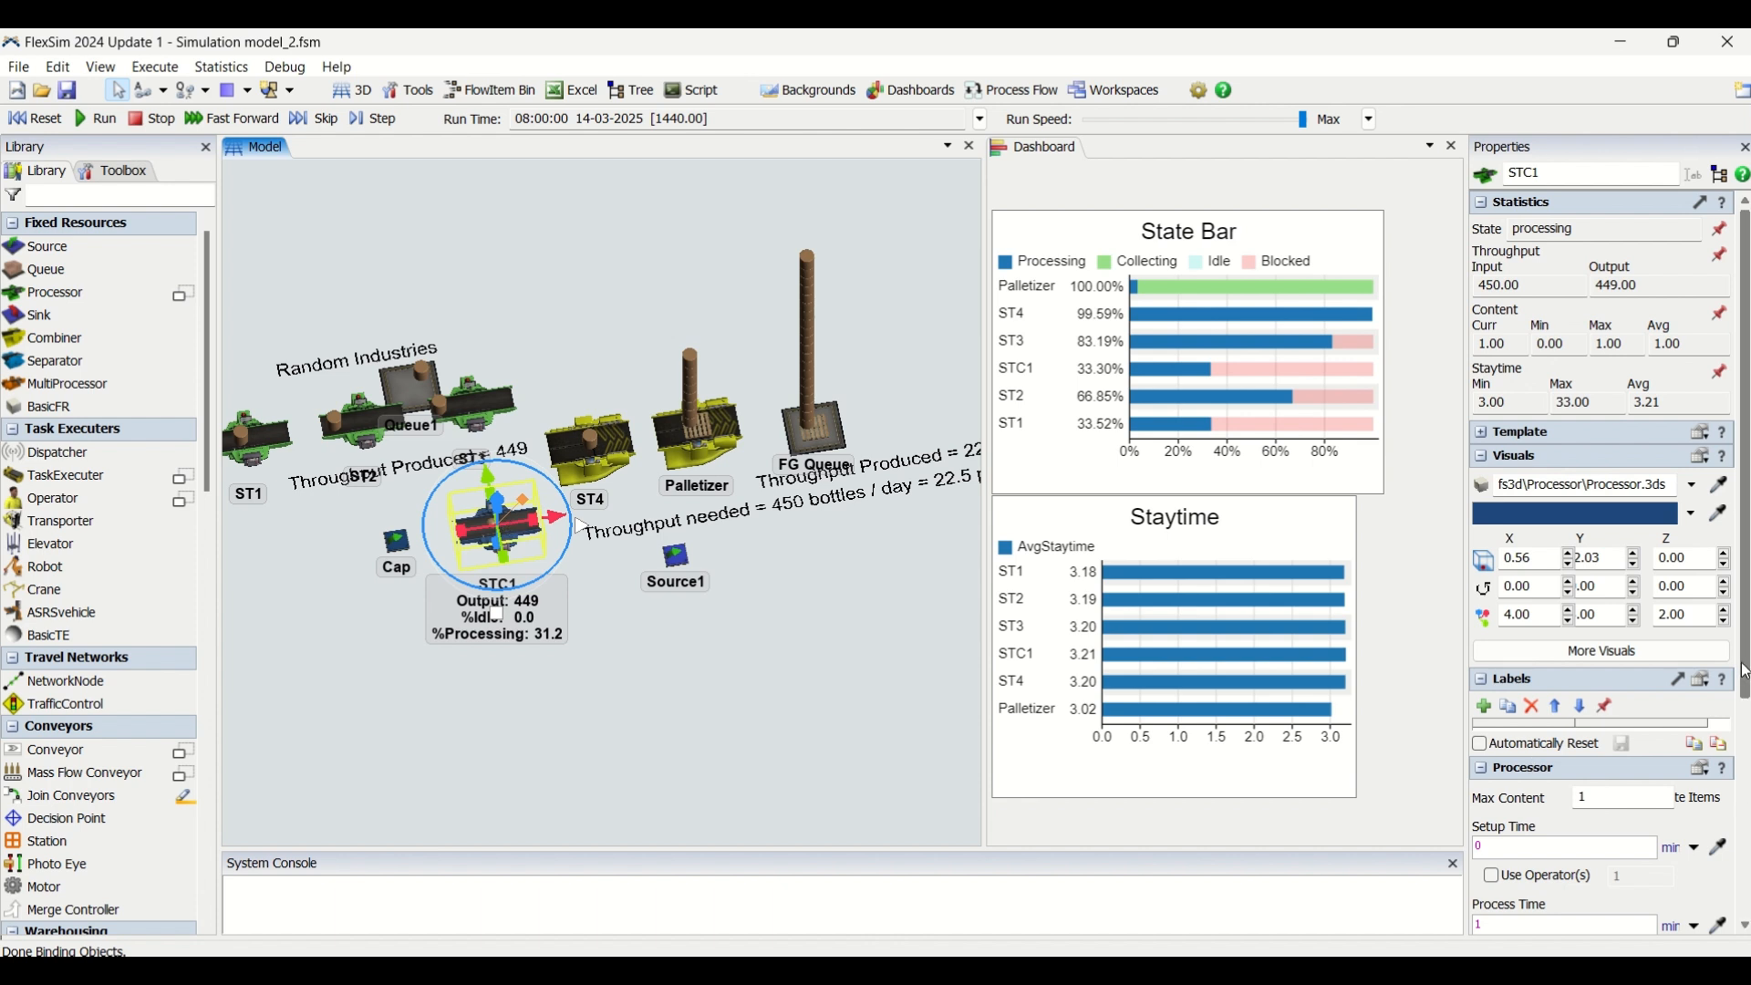
scroll(1745, 673, down, 1)
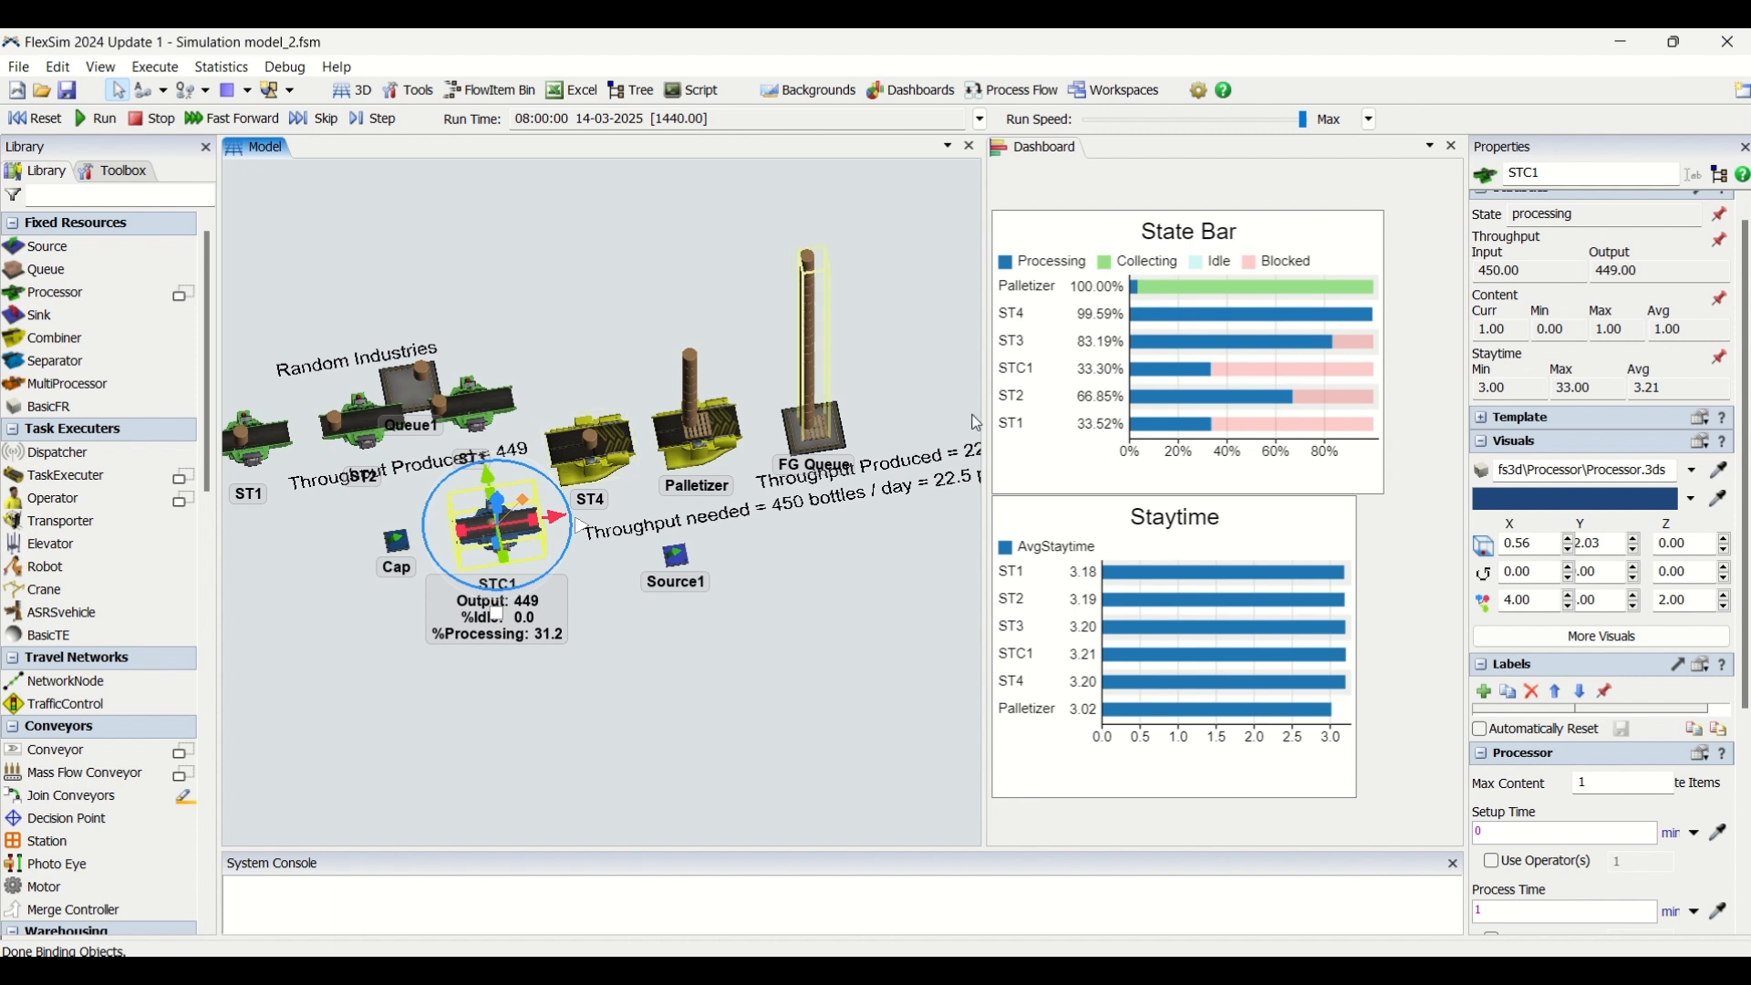
mouse_move(1297, 377)
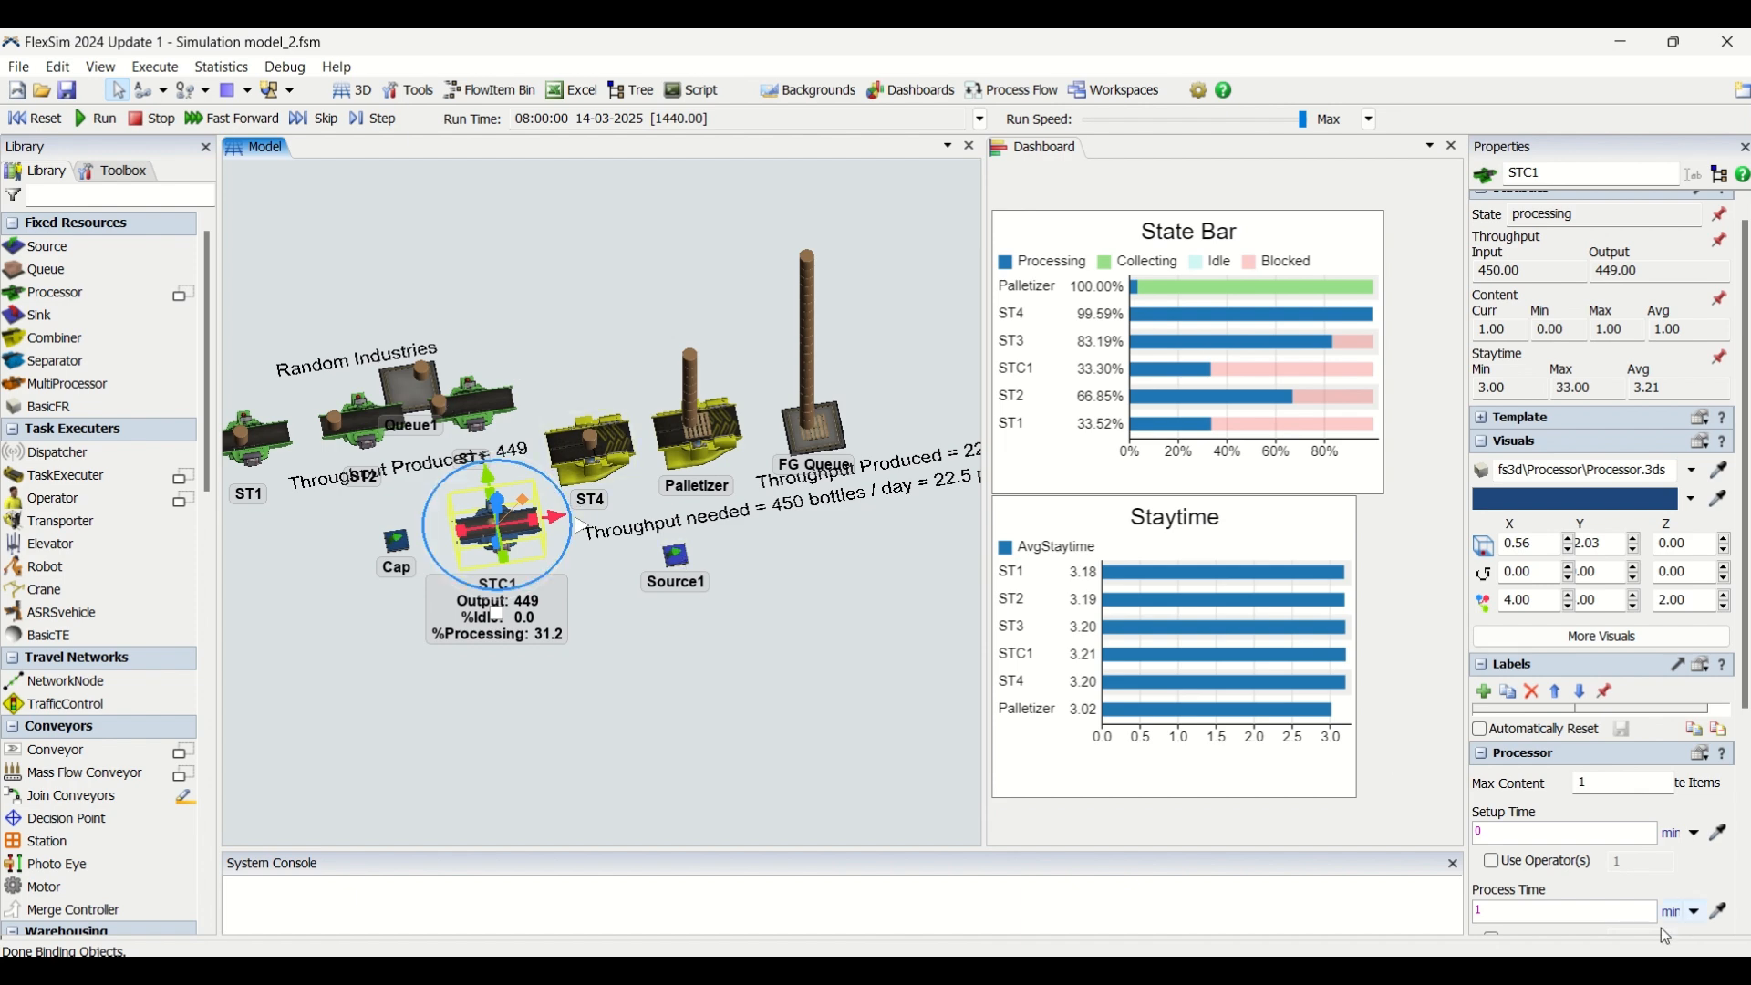
double_click(1505, 909)
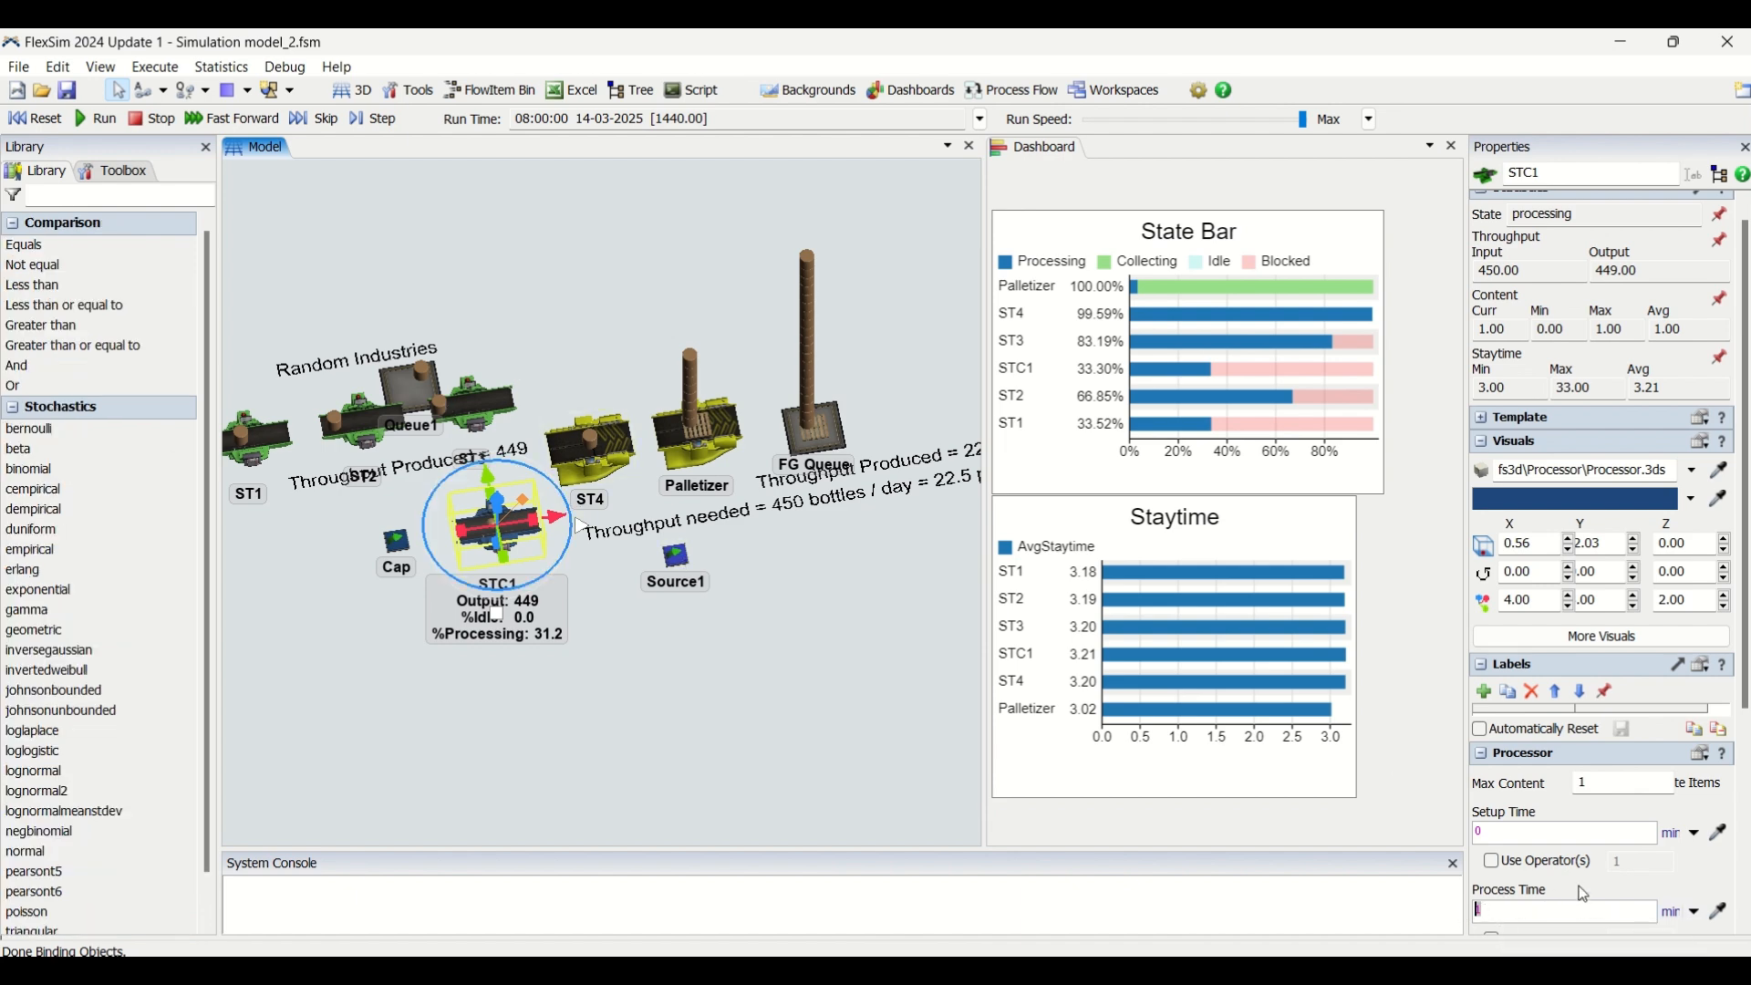
click(710, 689)
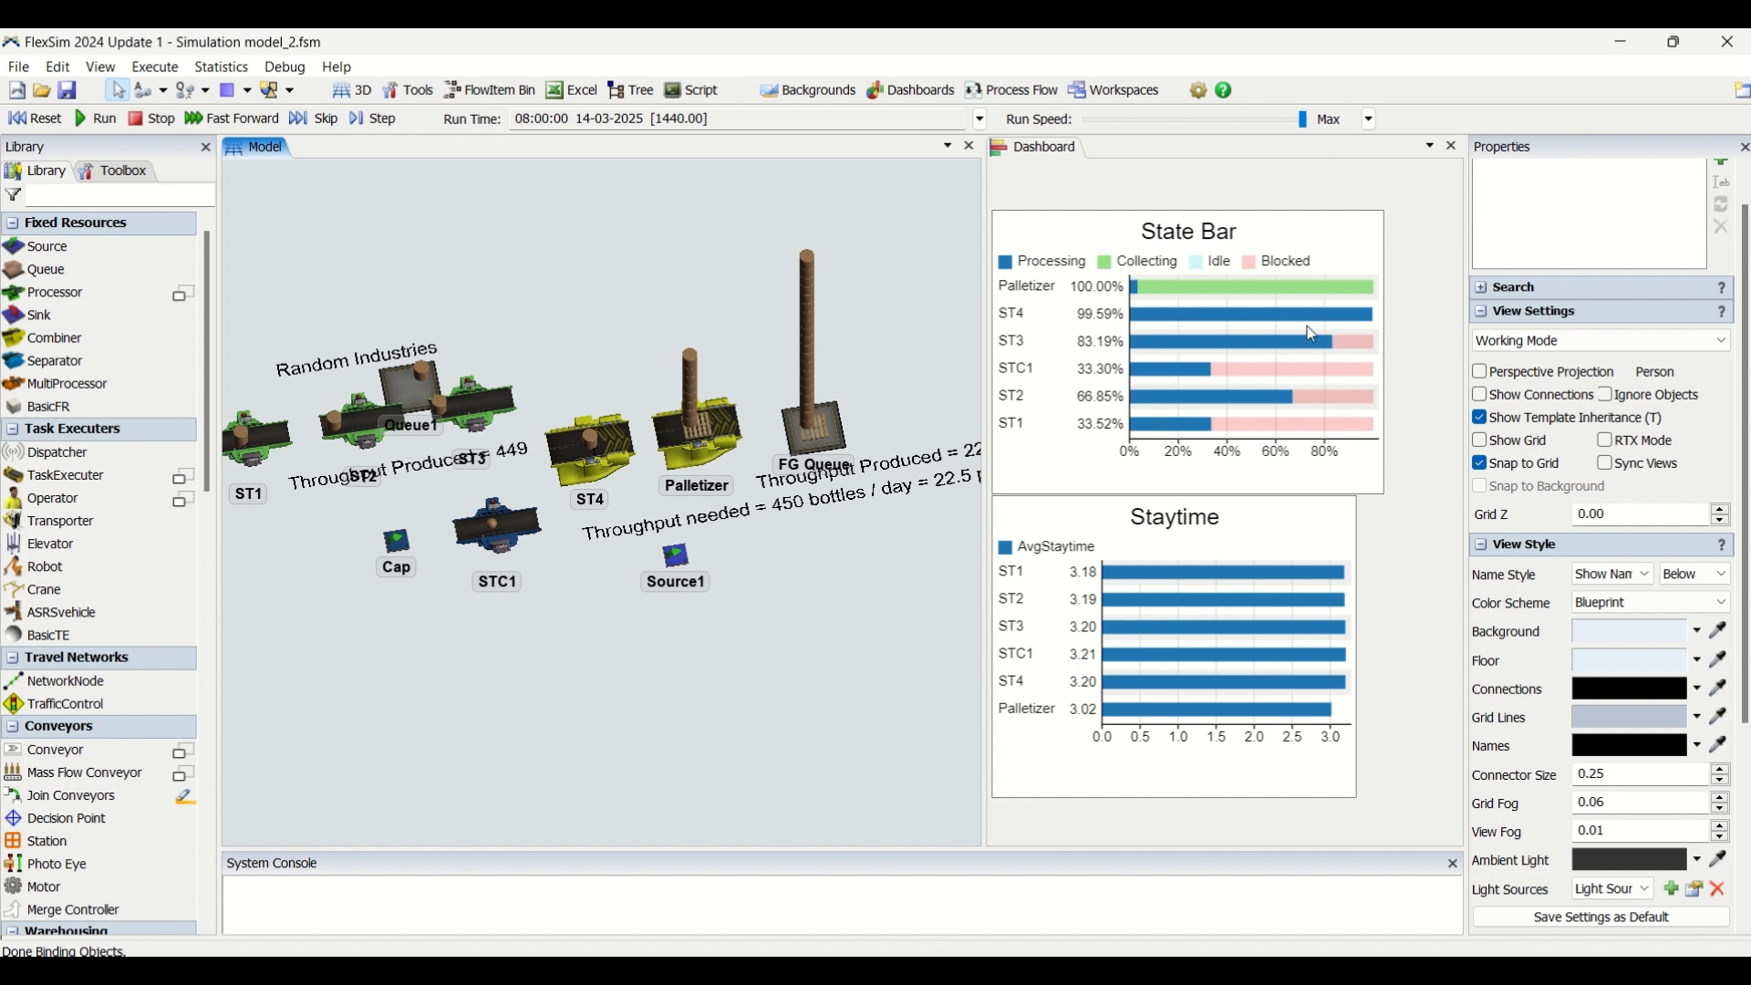
Compare the process times of ST4, ST3 and the Palletizer with their utilisation in the State Bar chart.
mouse_move(1300, 324)
mouse_move(1188, 354)
click(634, 458)
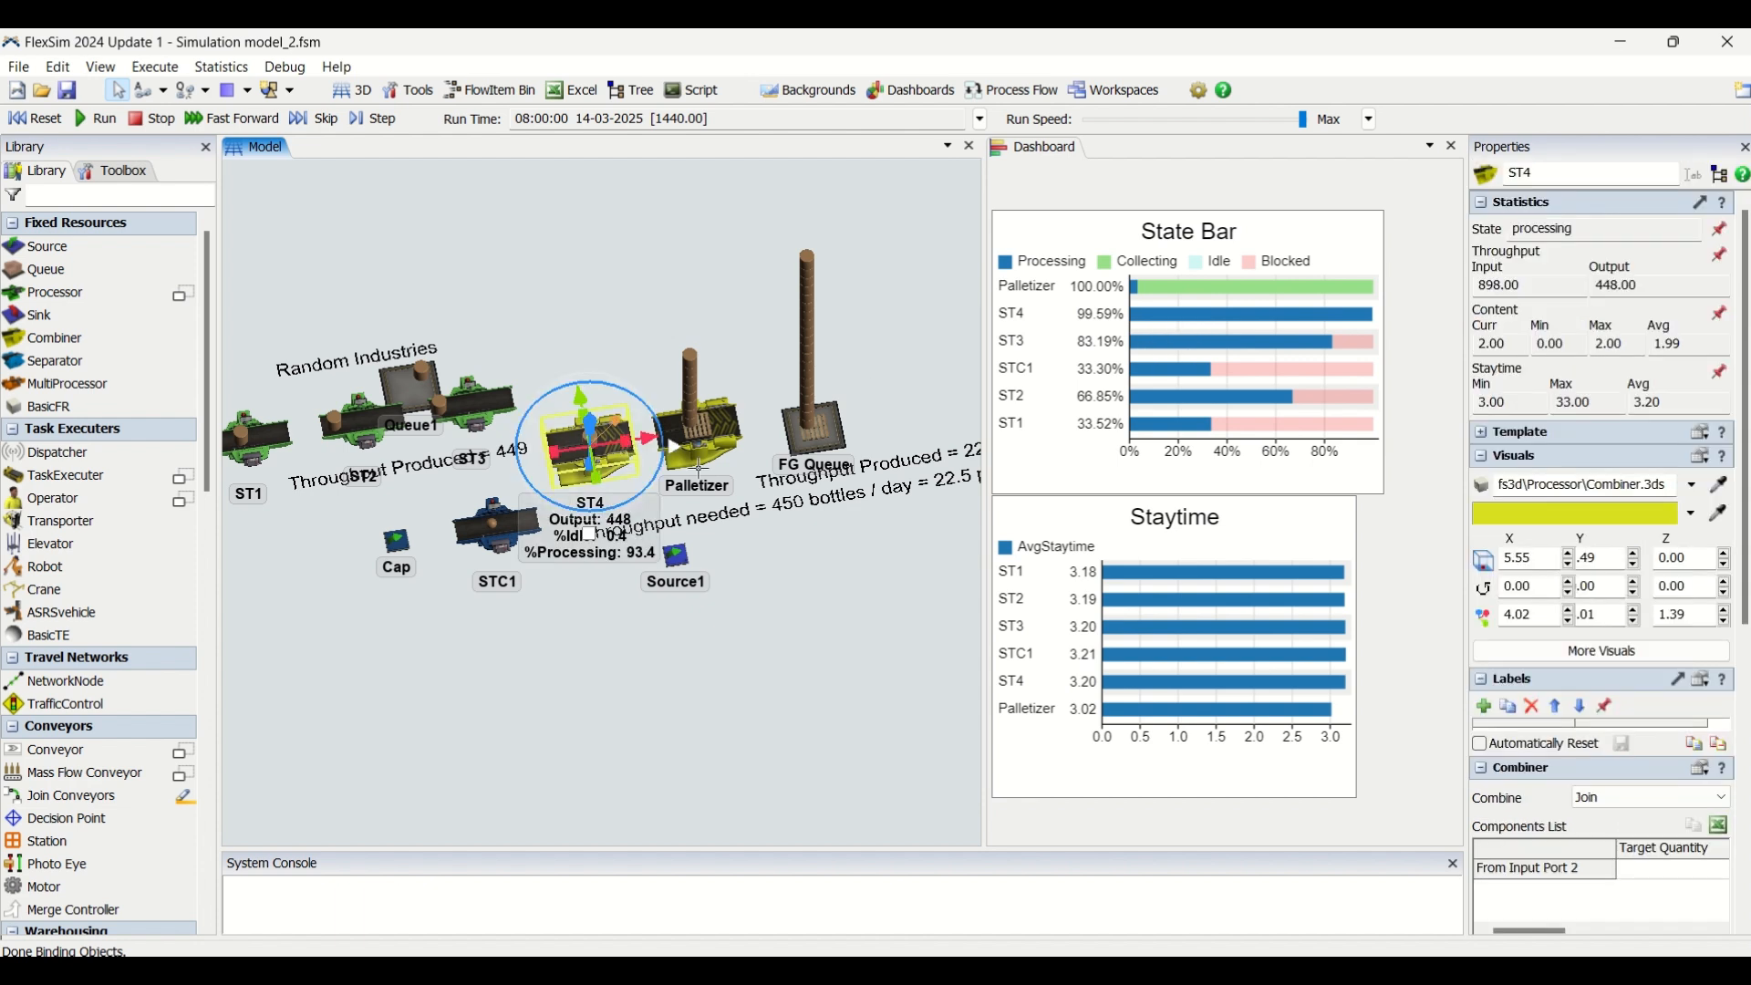
scroll(1747, 678, down, 5)
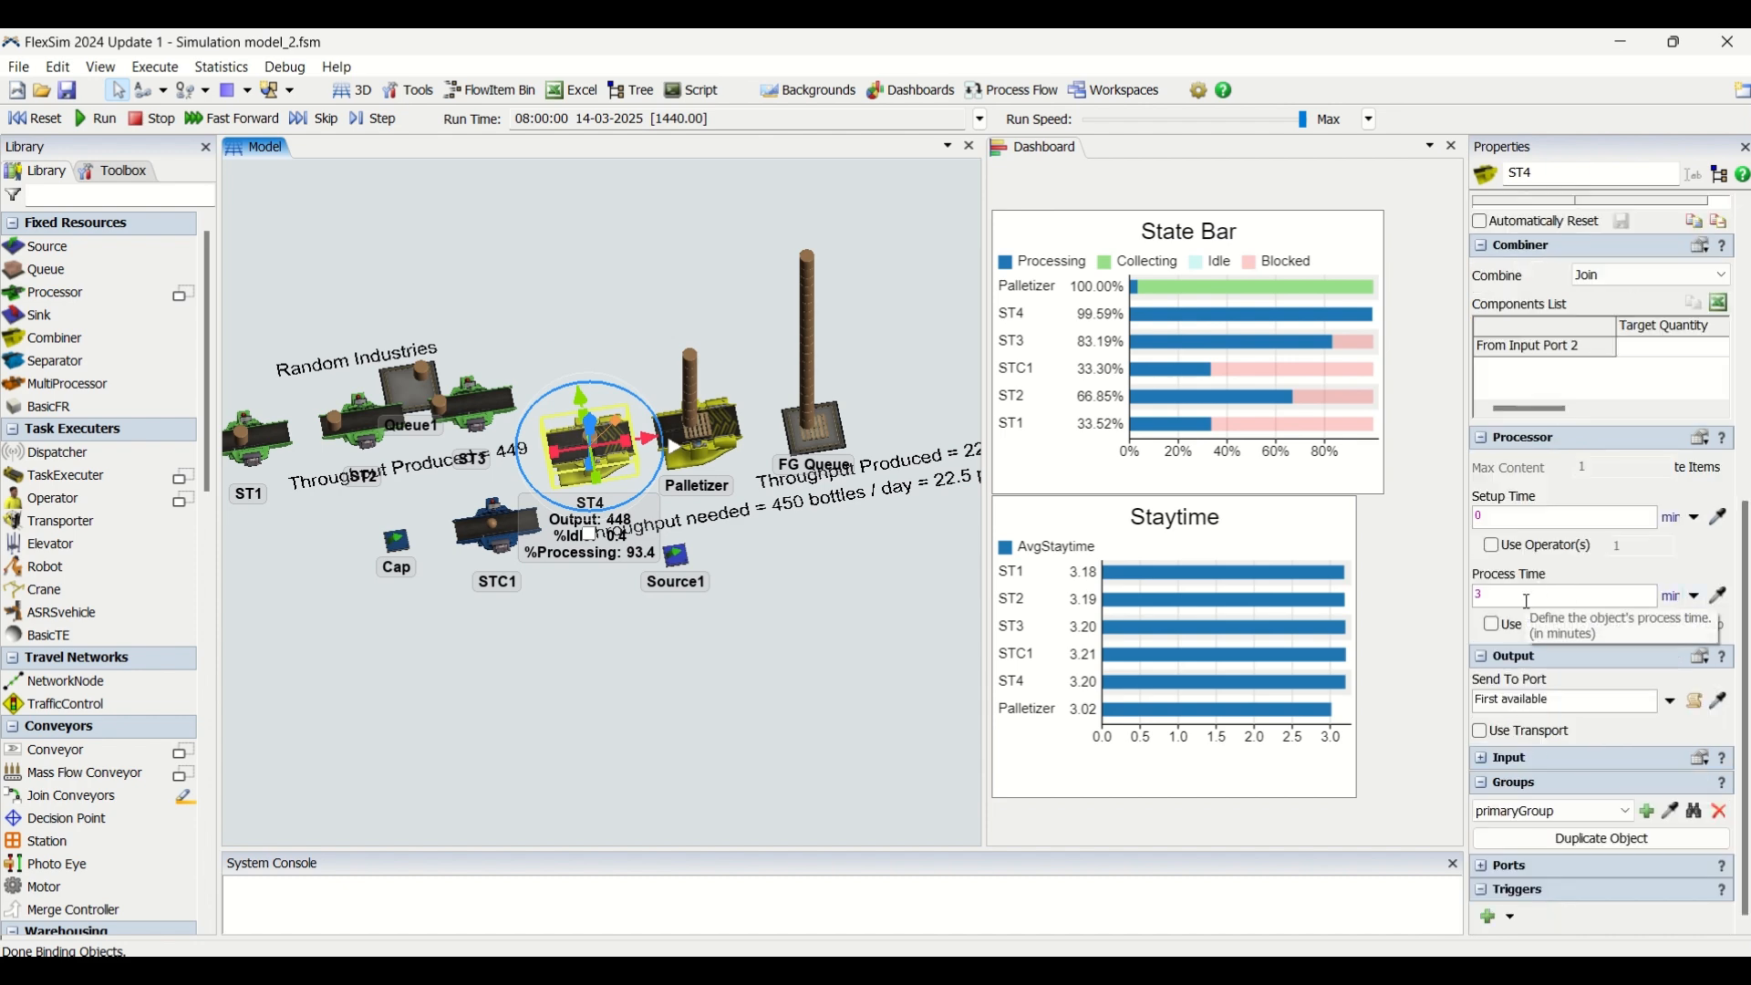
click(470, 415)
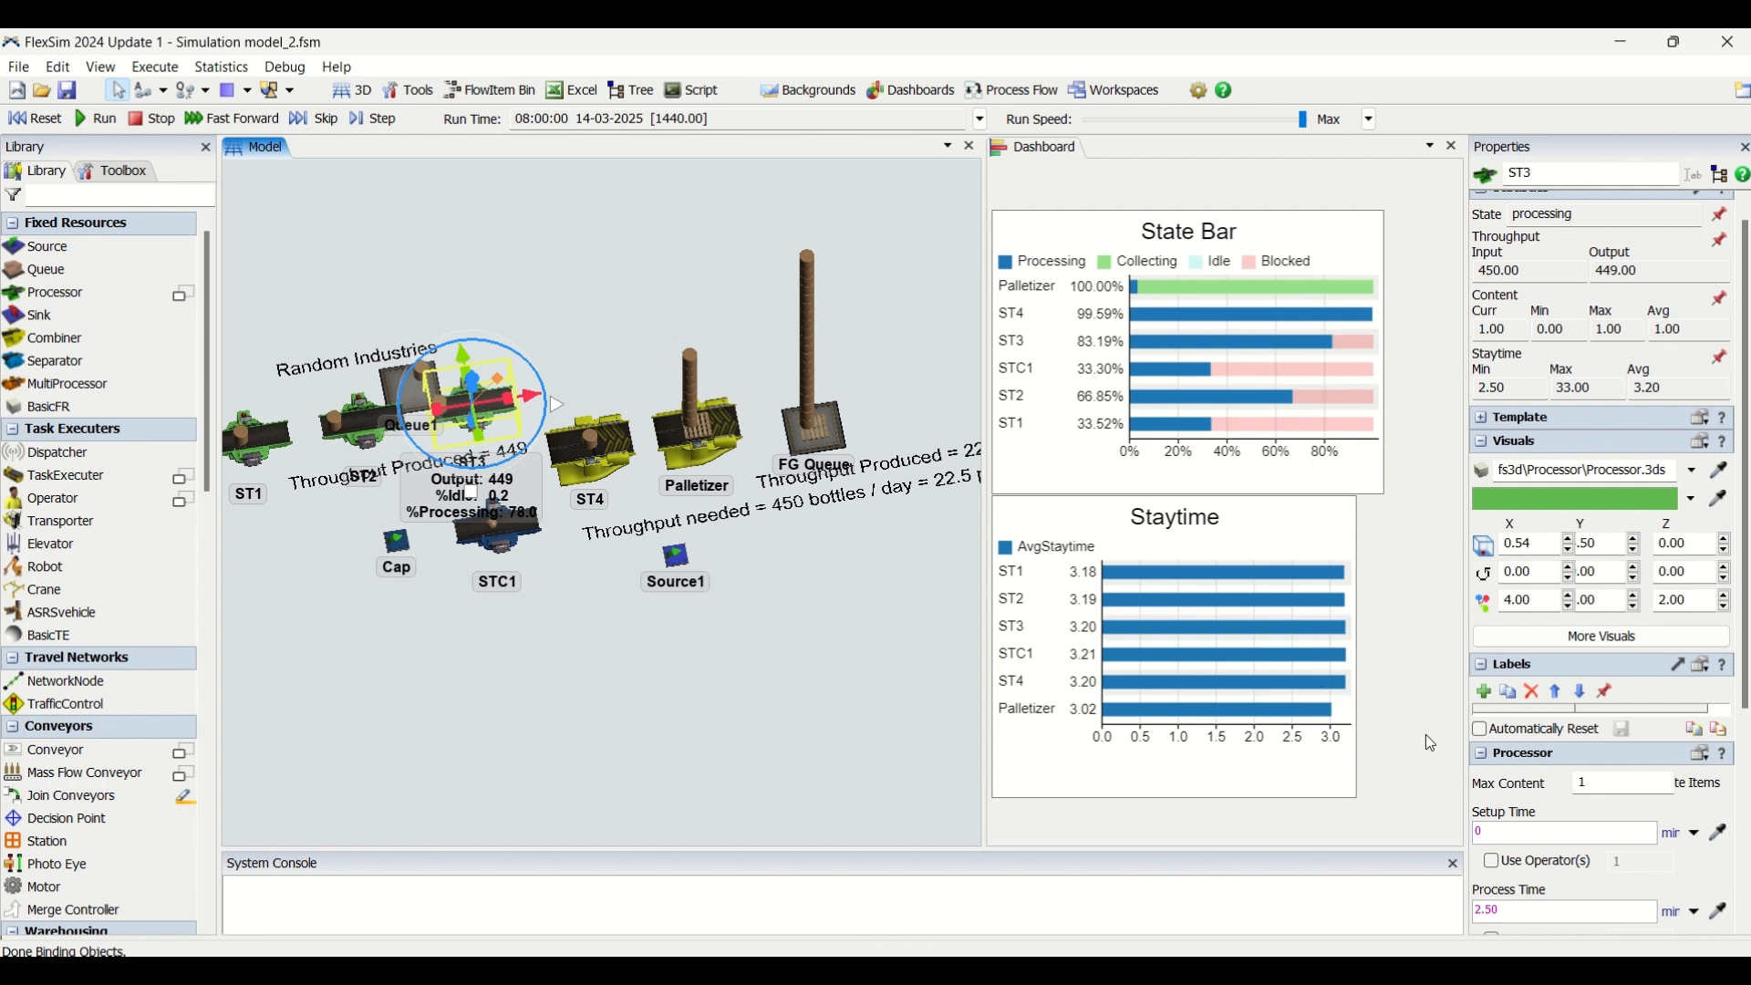
click(698, 461)
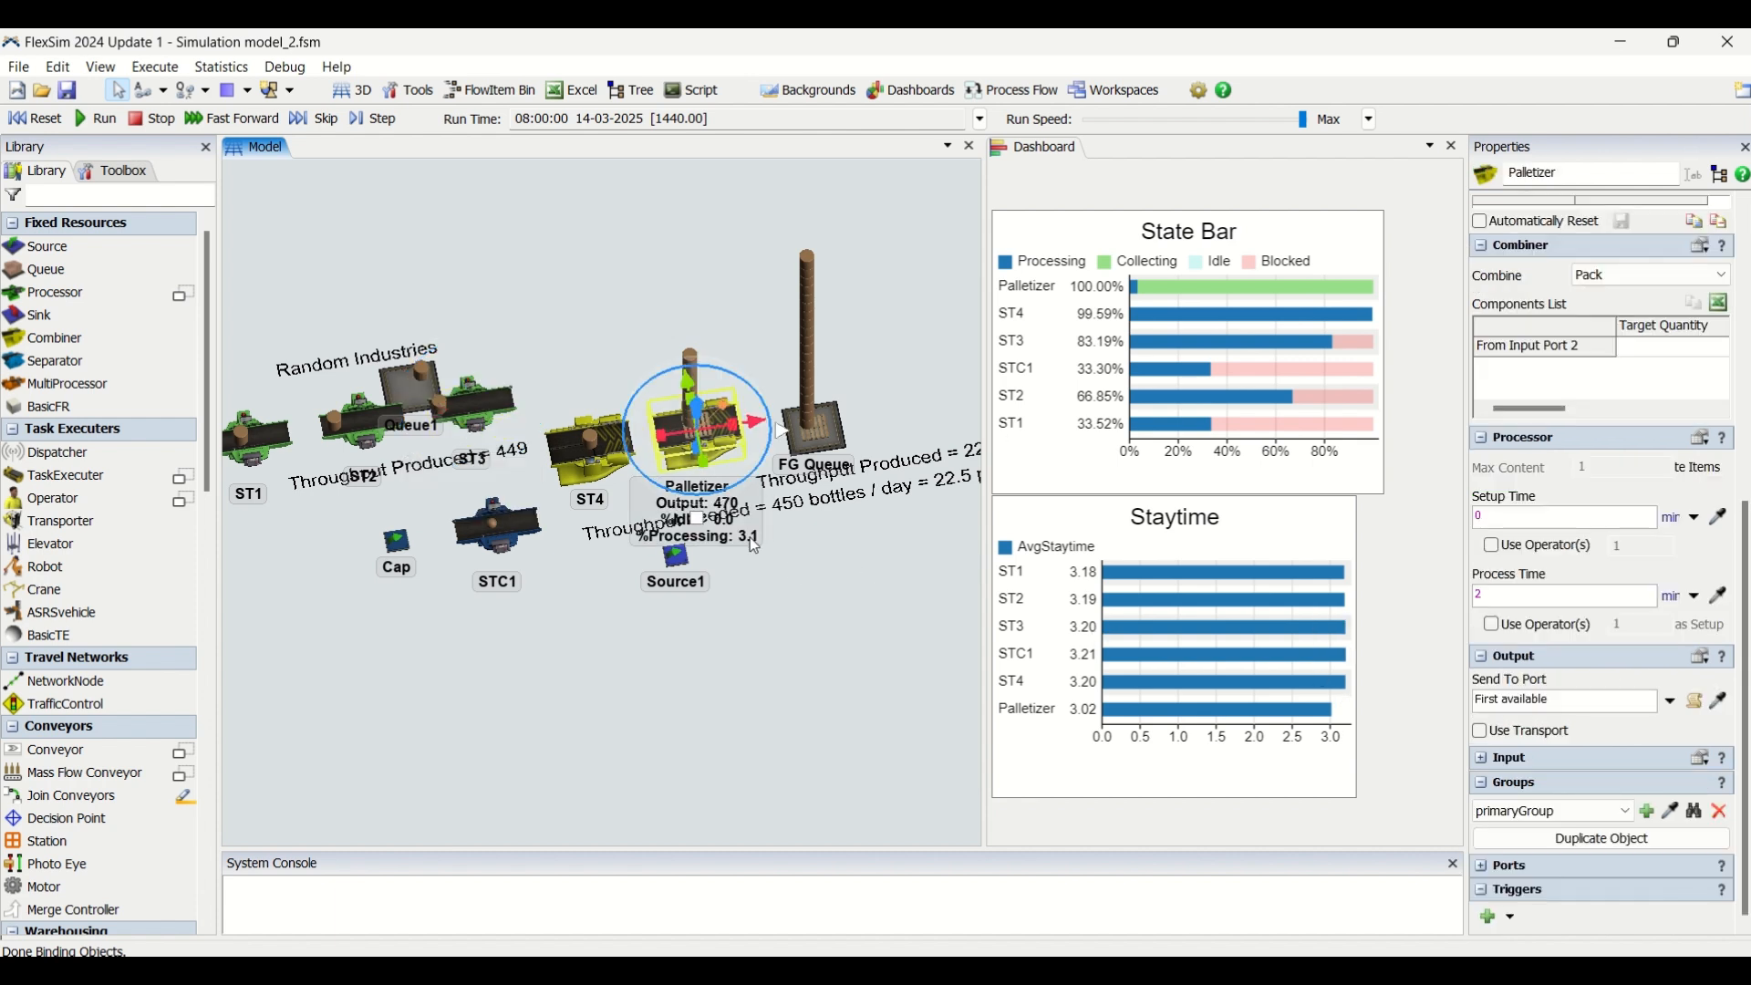
click(587, 448)
click(471, 392)
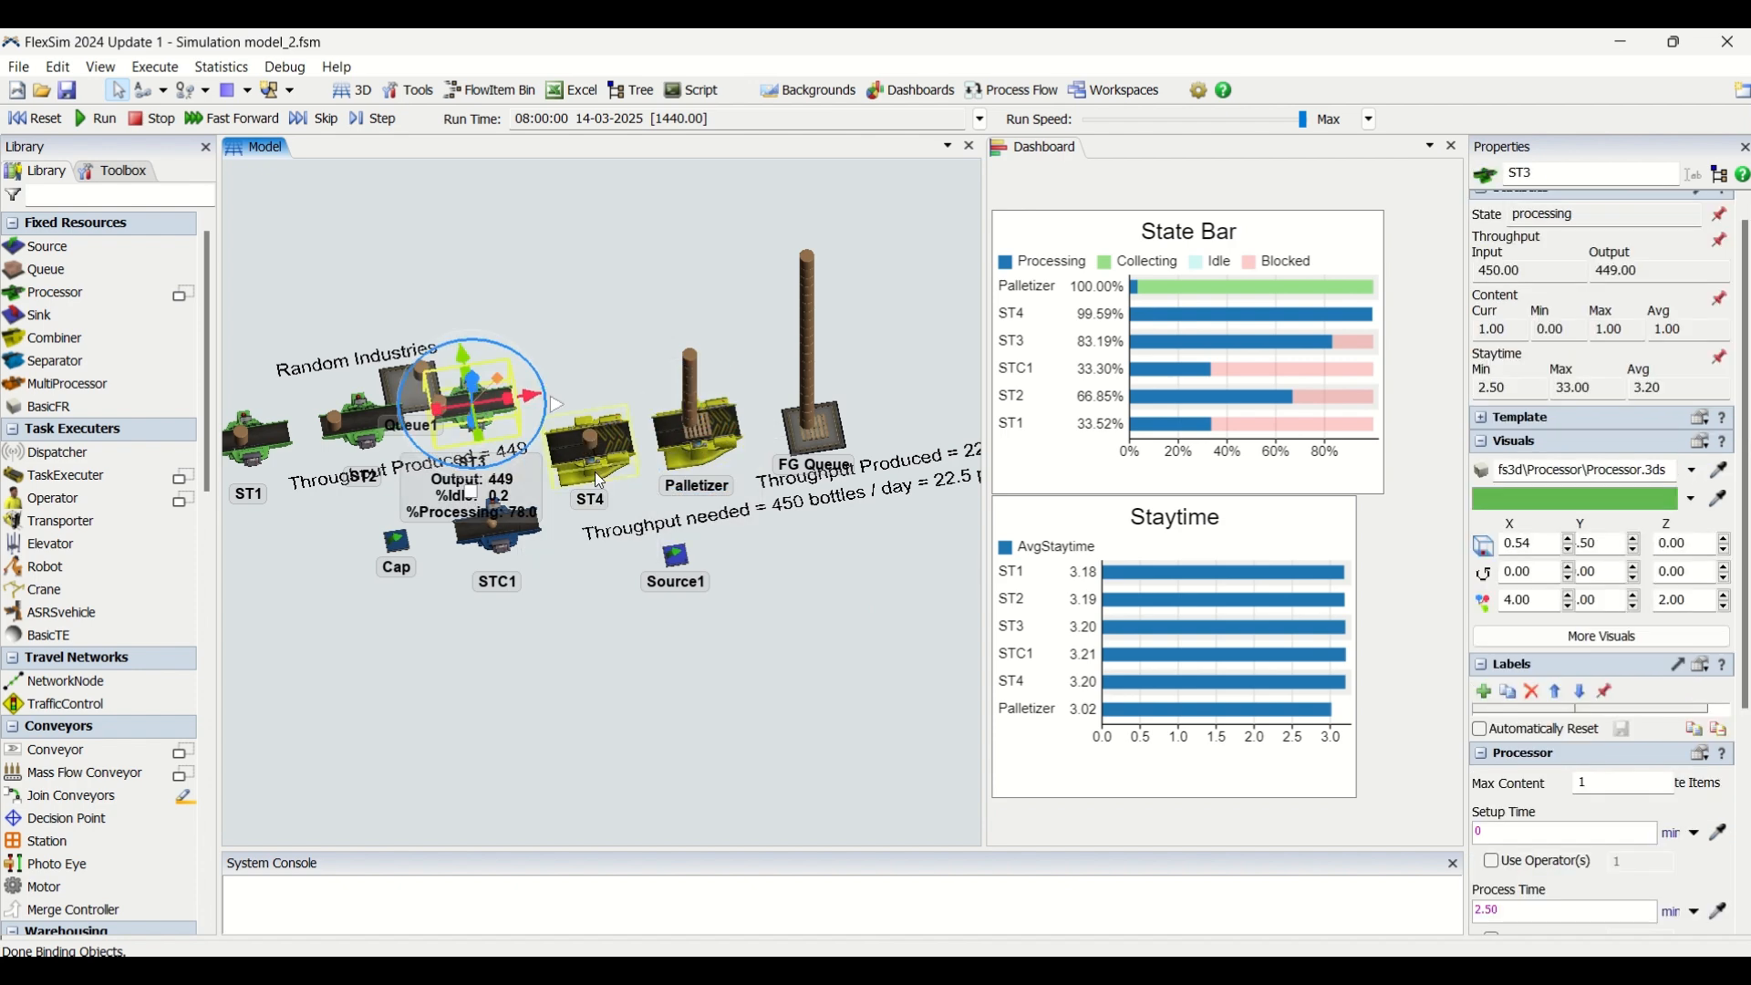
click(593, 452)
click(471, 397)
Set ST4's process time to 2 minutes, then reset and rerun the simulation.
click(573, 462)
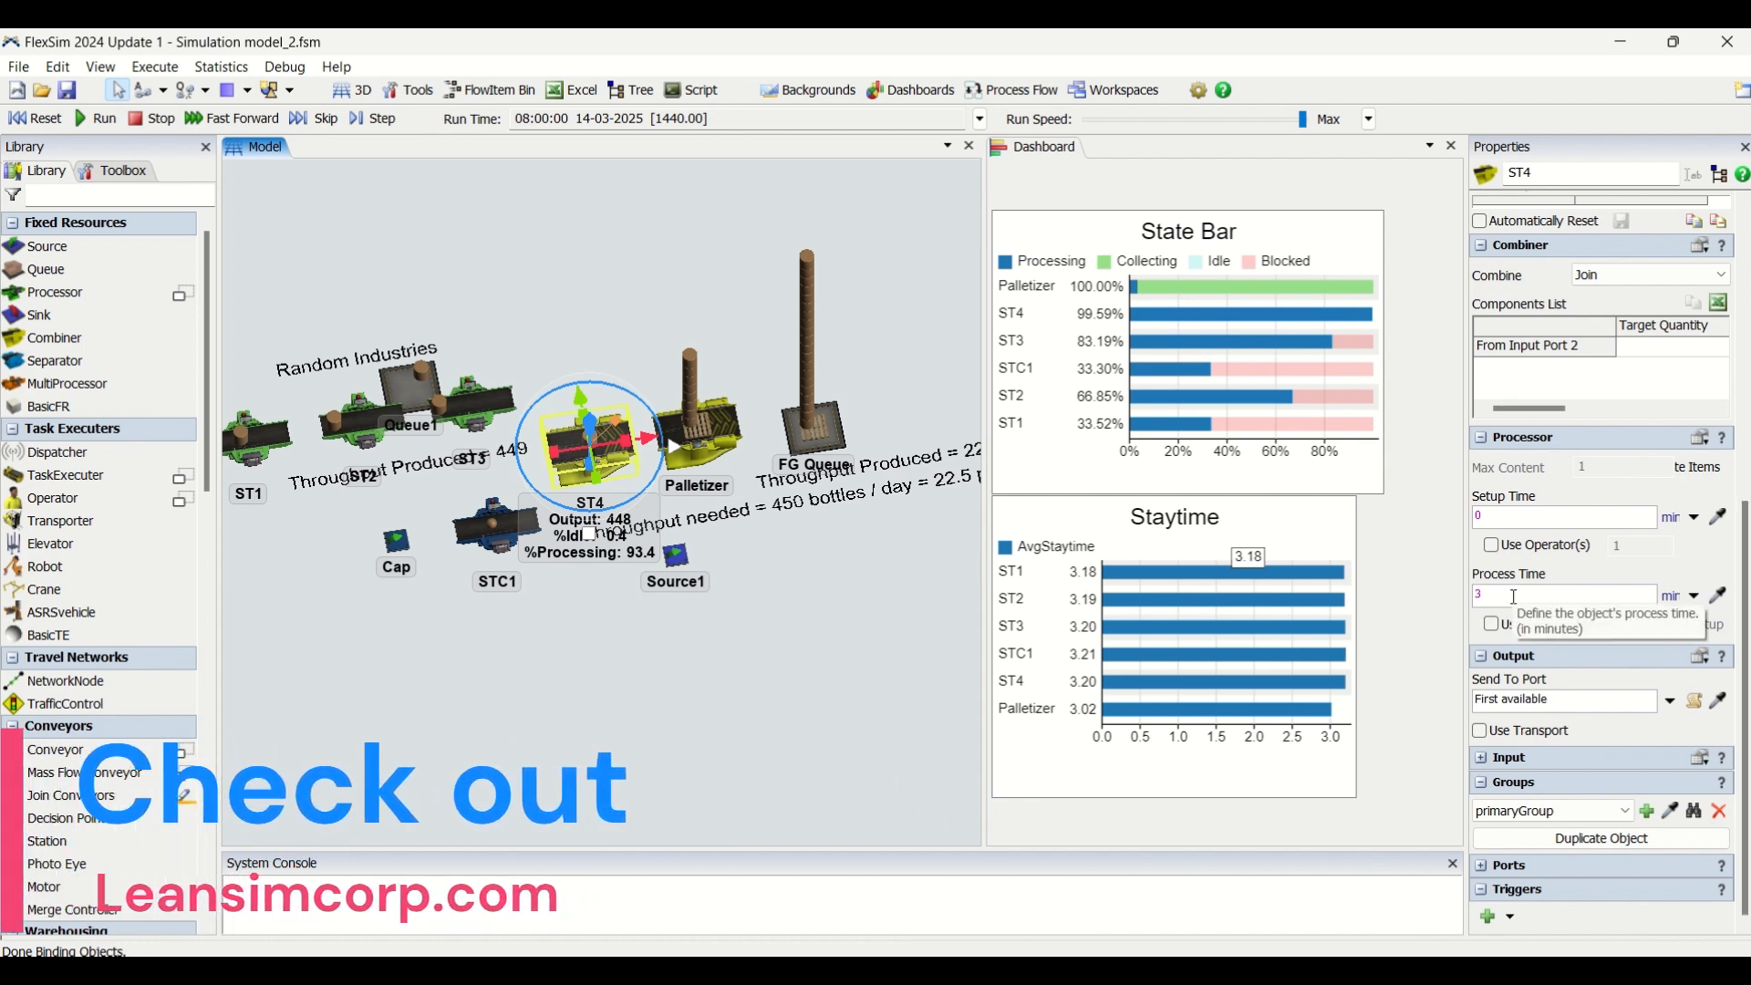
drag(1514, 596, 1436, 600)
text(2)
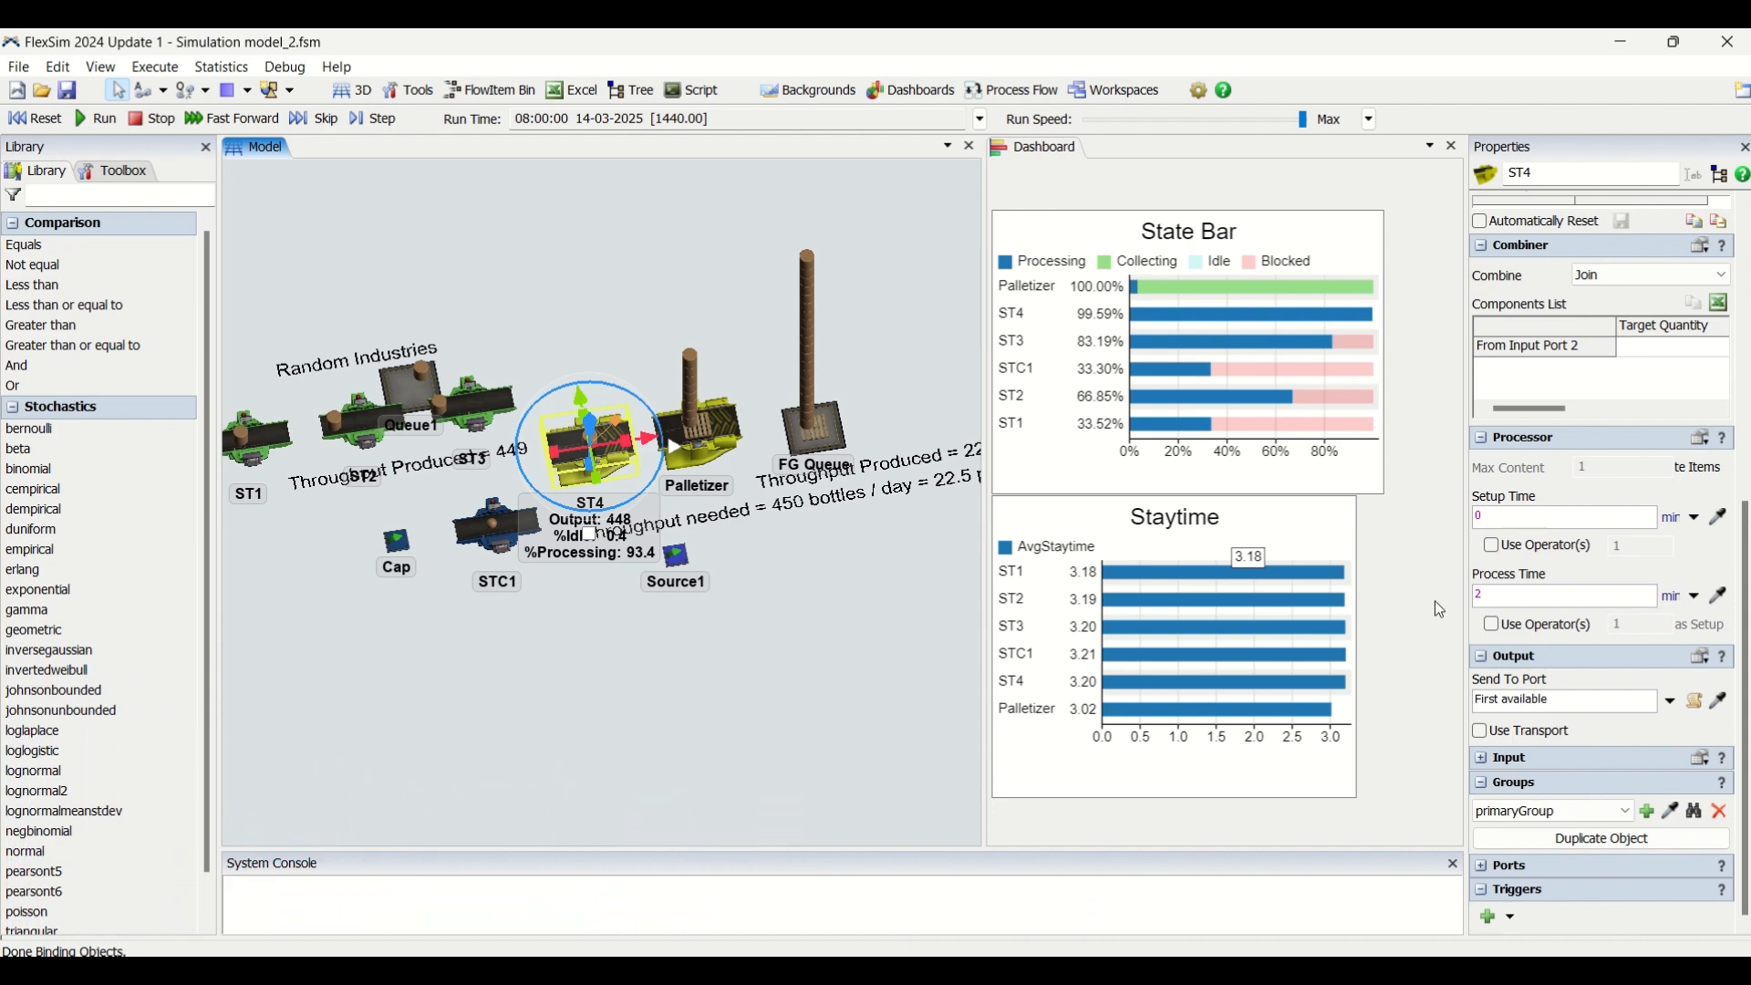
key(Return)
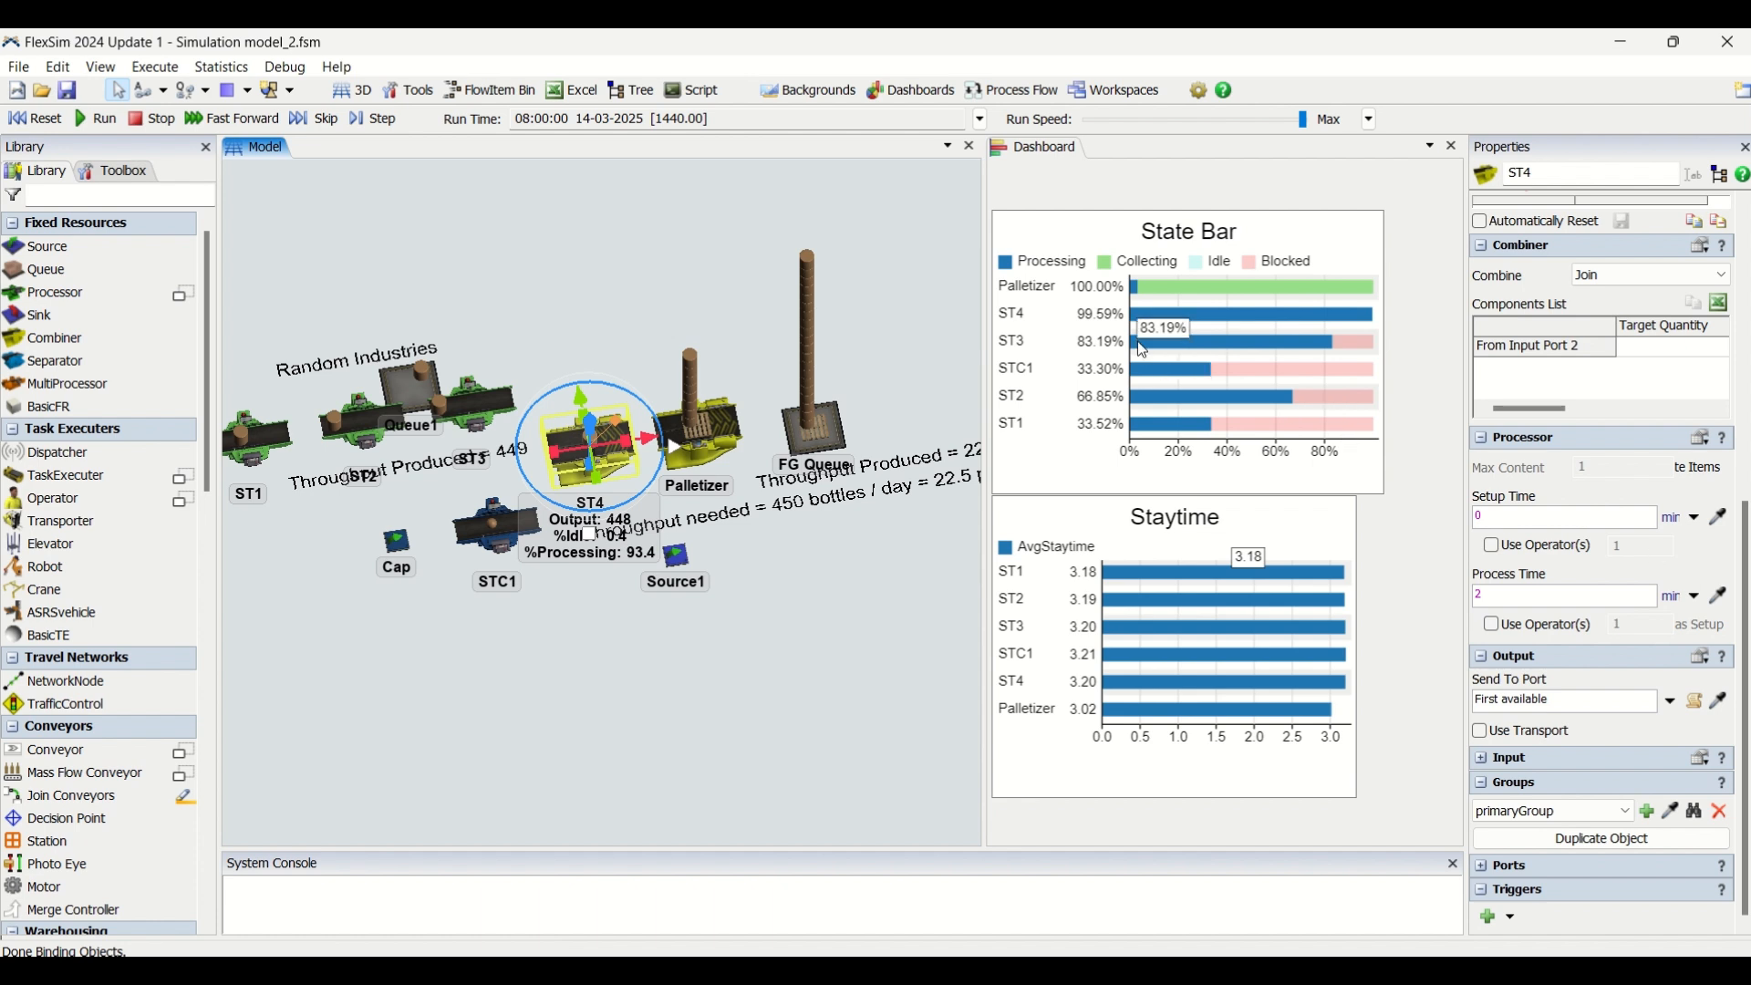
click(41, 120)
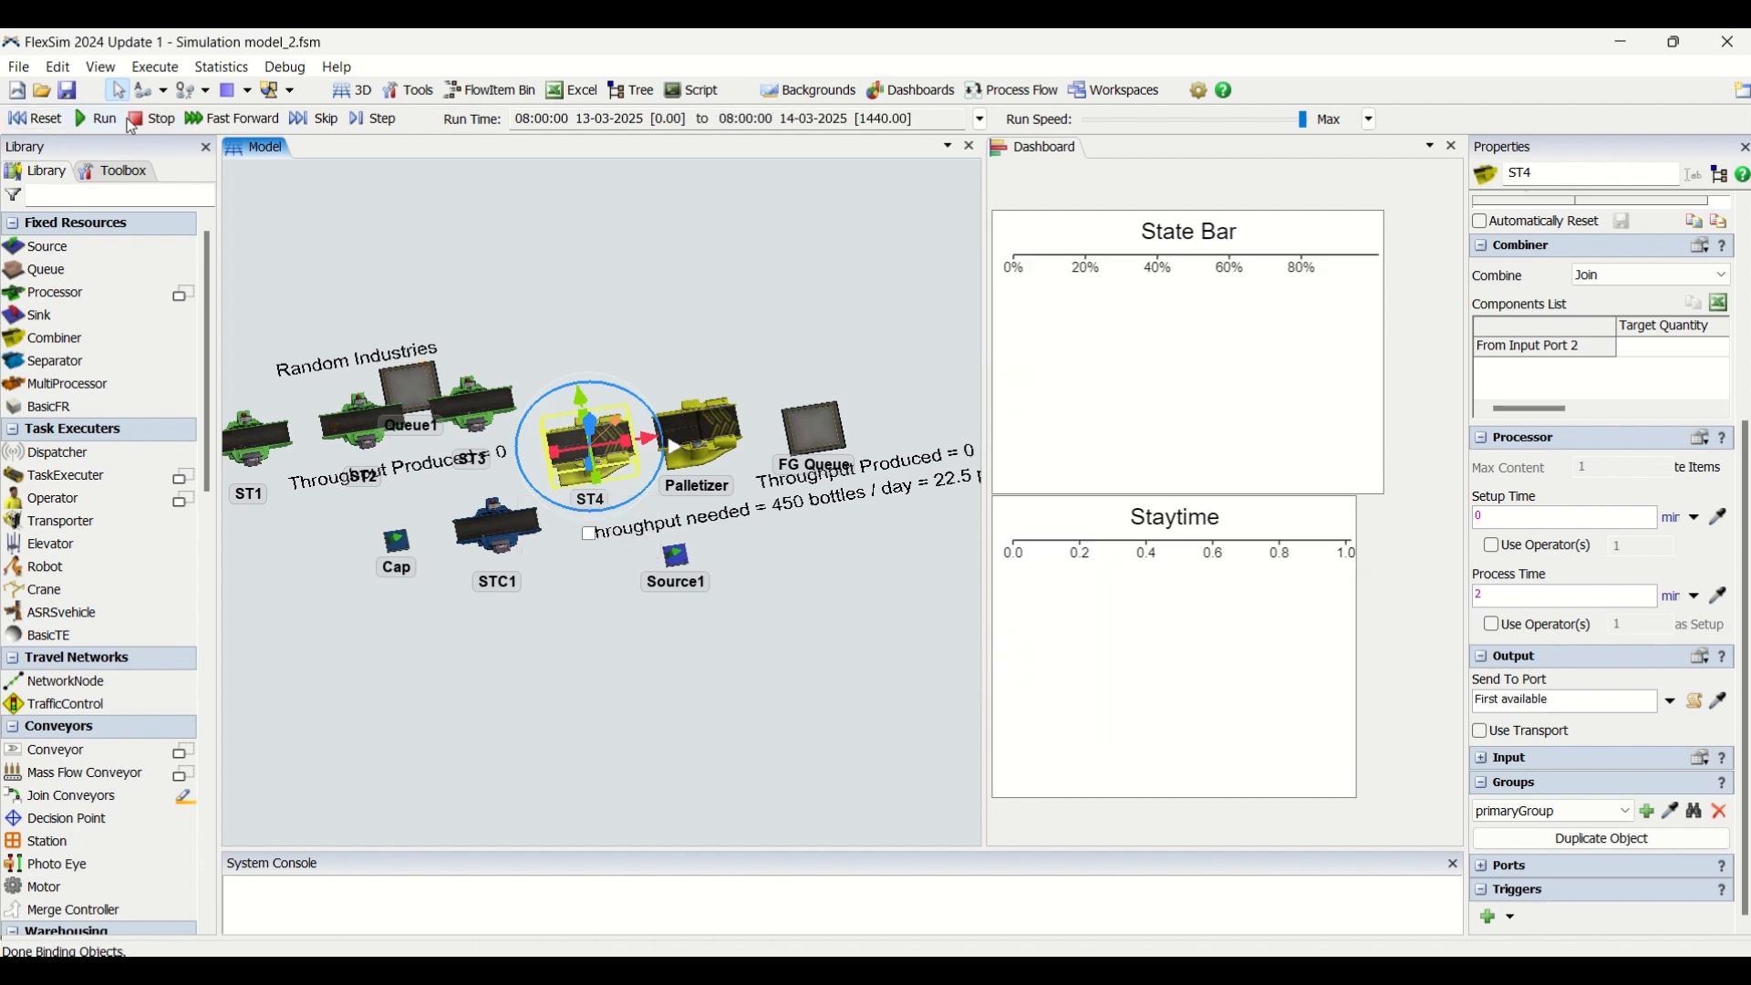
click(101, 119)
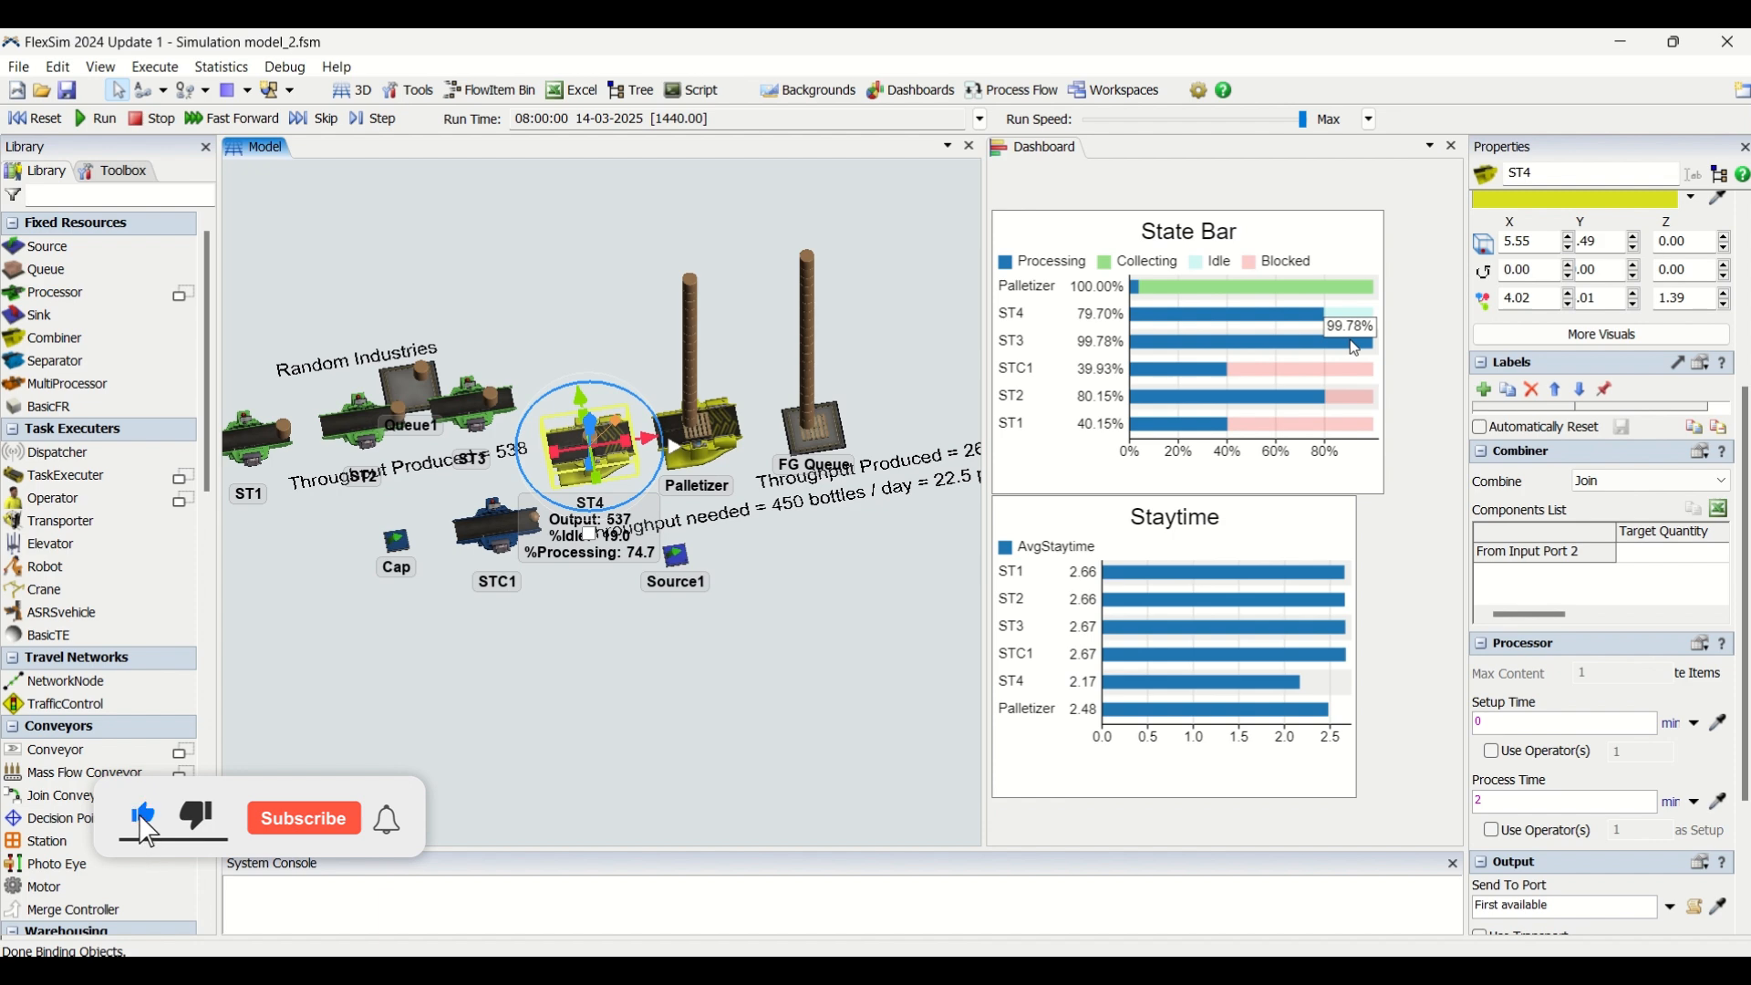
Examine the bottle and pallet throughput labels in the model and the State Bar chart for the new run.
click(879, 620)
drag(879, 620, 846, 612)
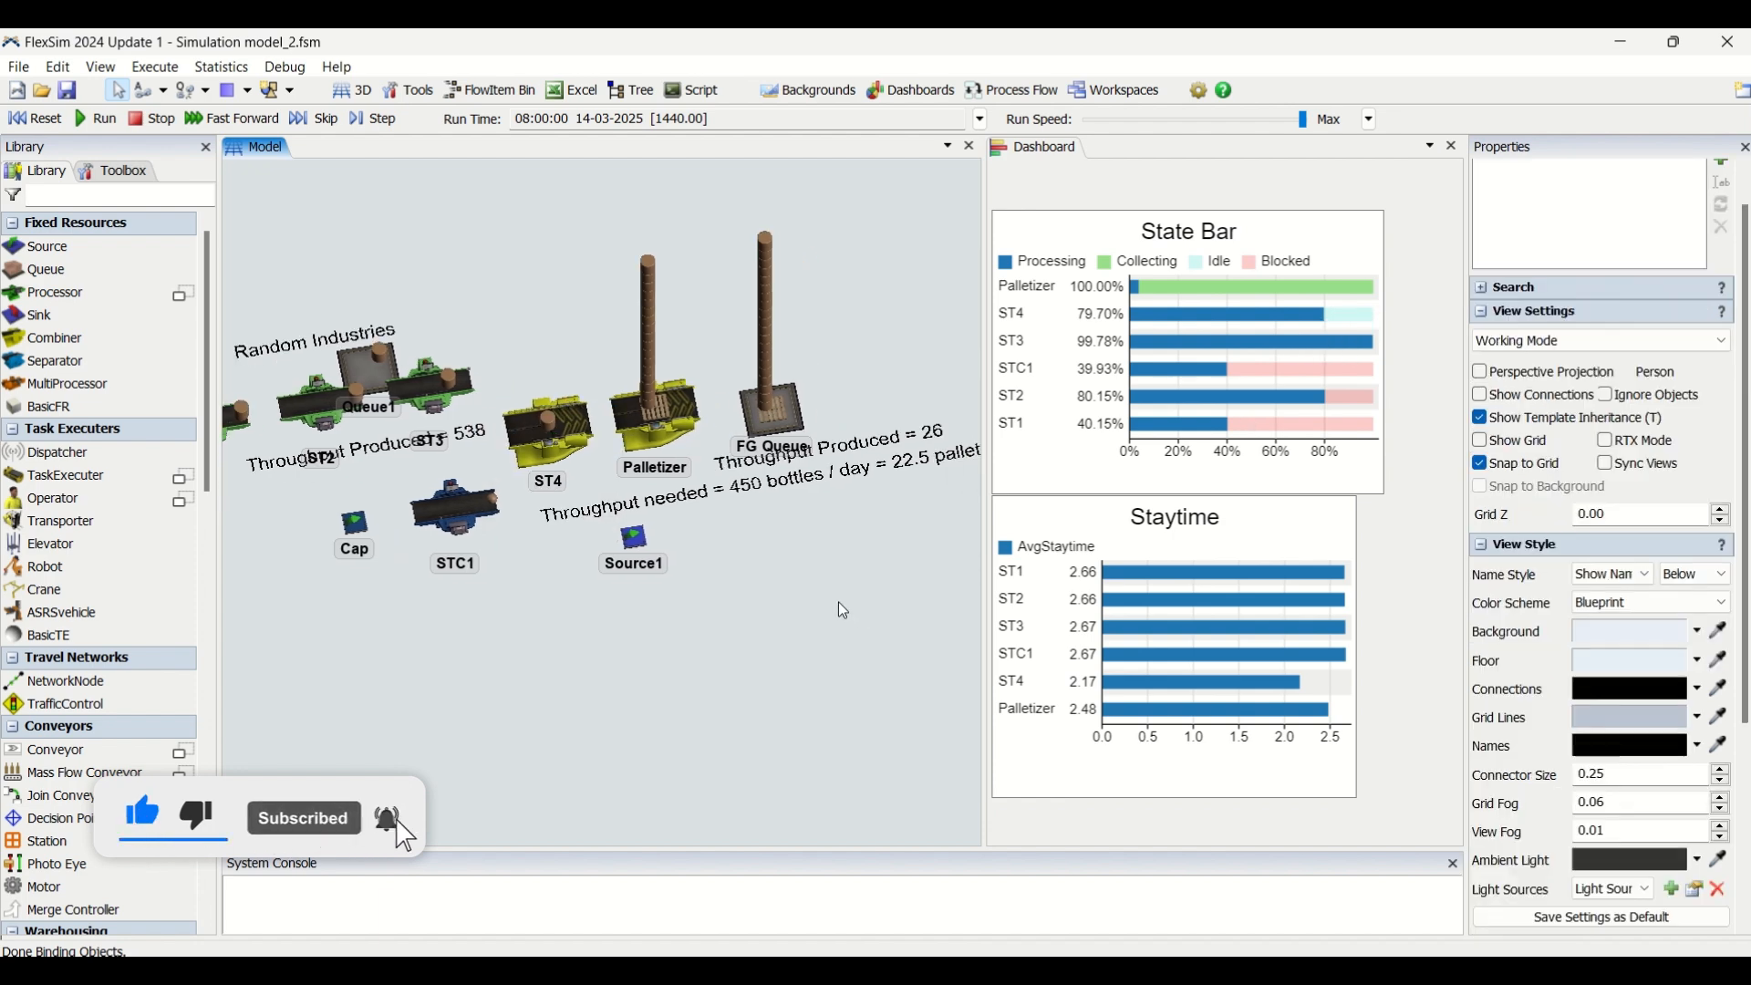
scroll(840, 600, down, 2)
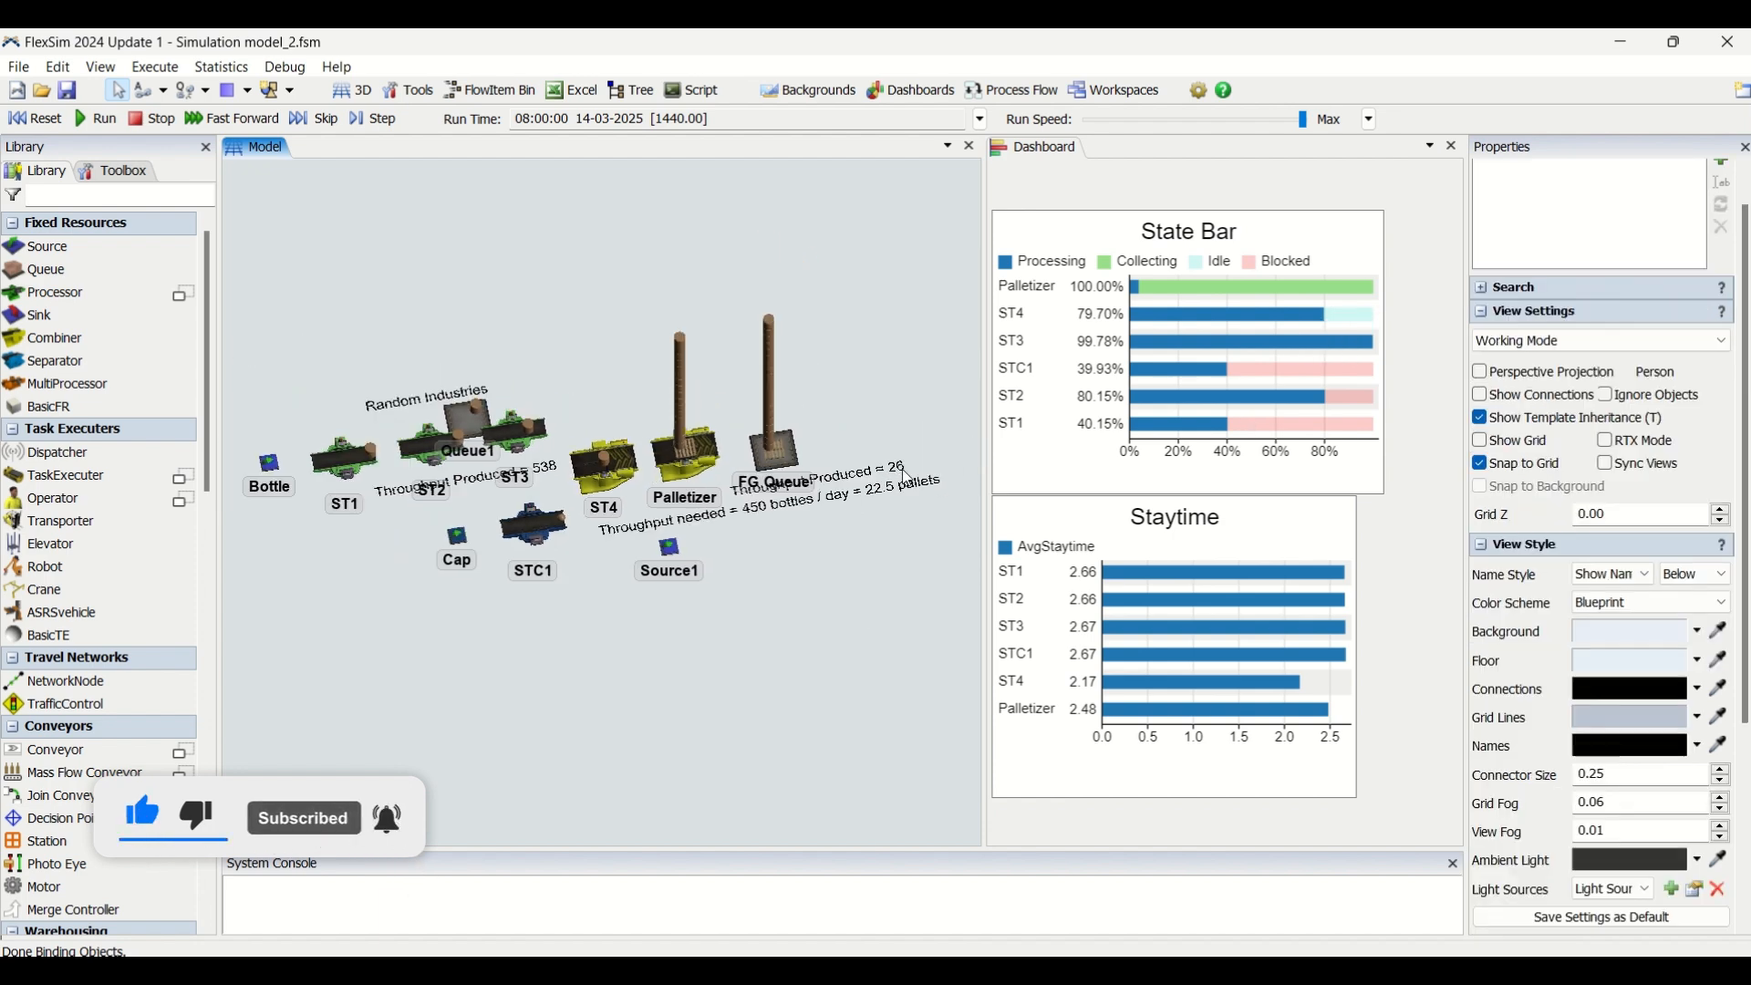
scroll(579, 494, up, 2)
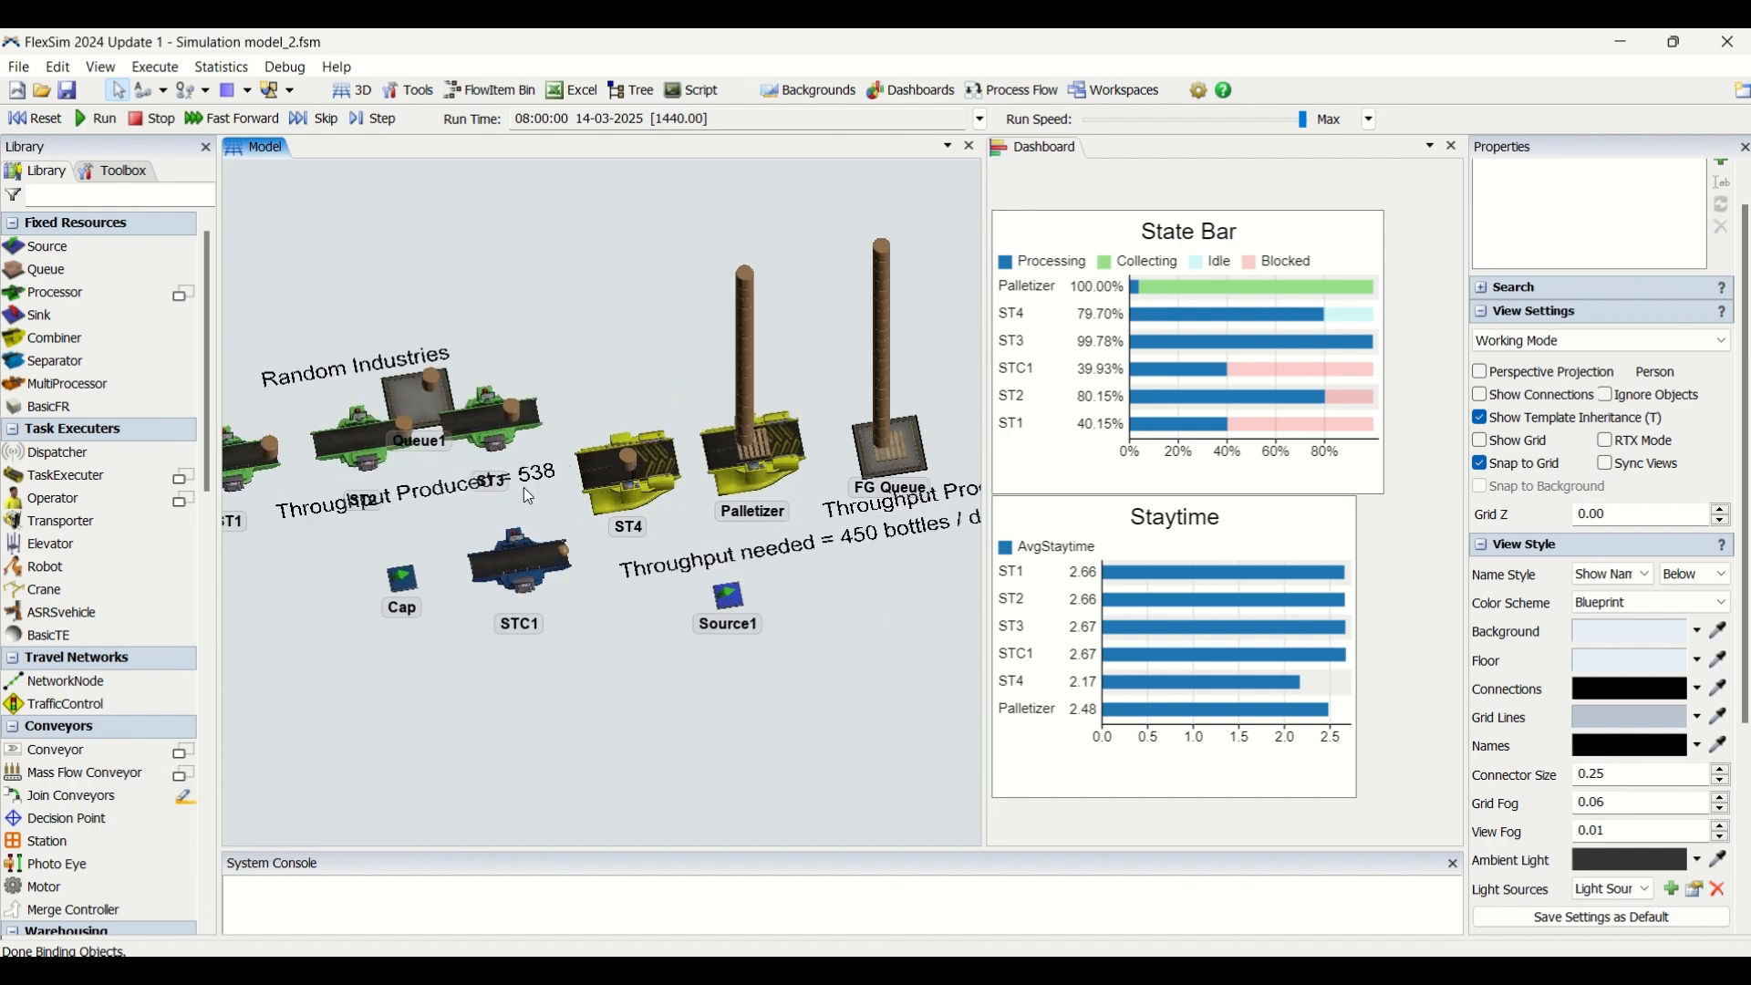
scroll(750, 554, down, 3)
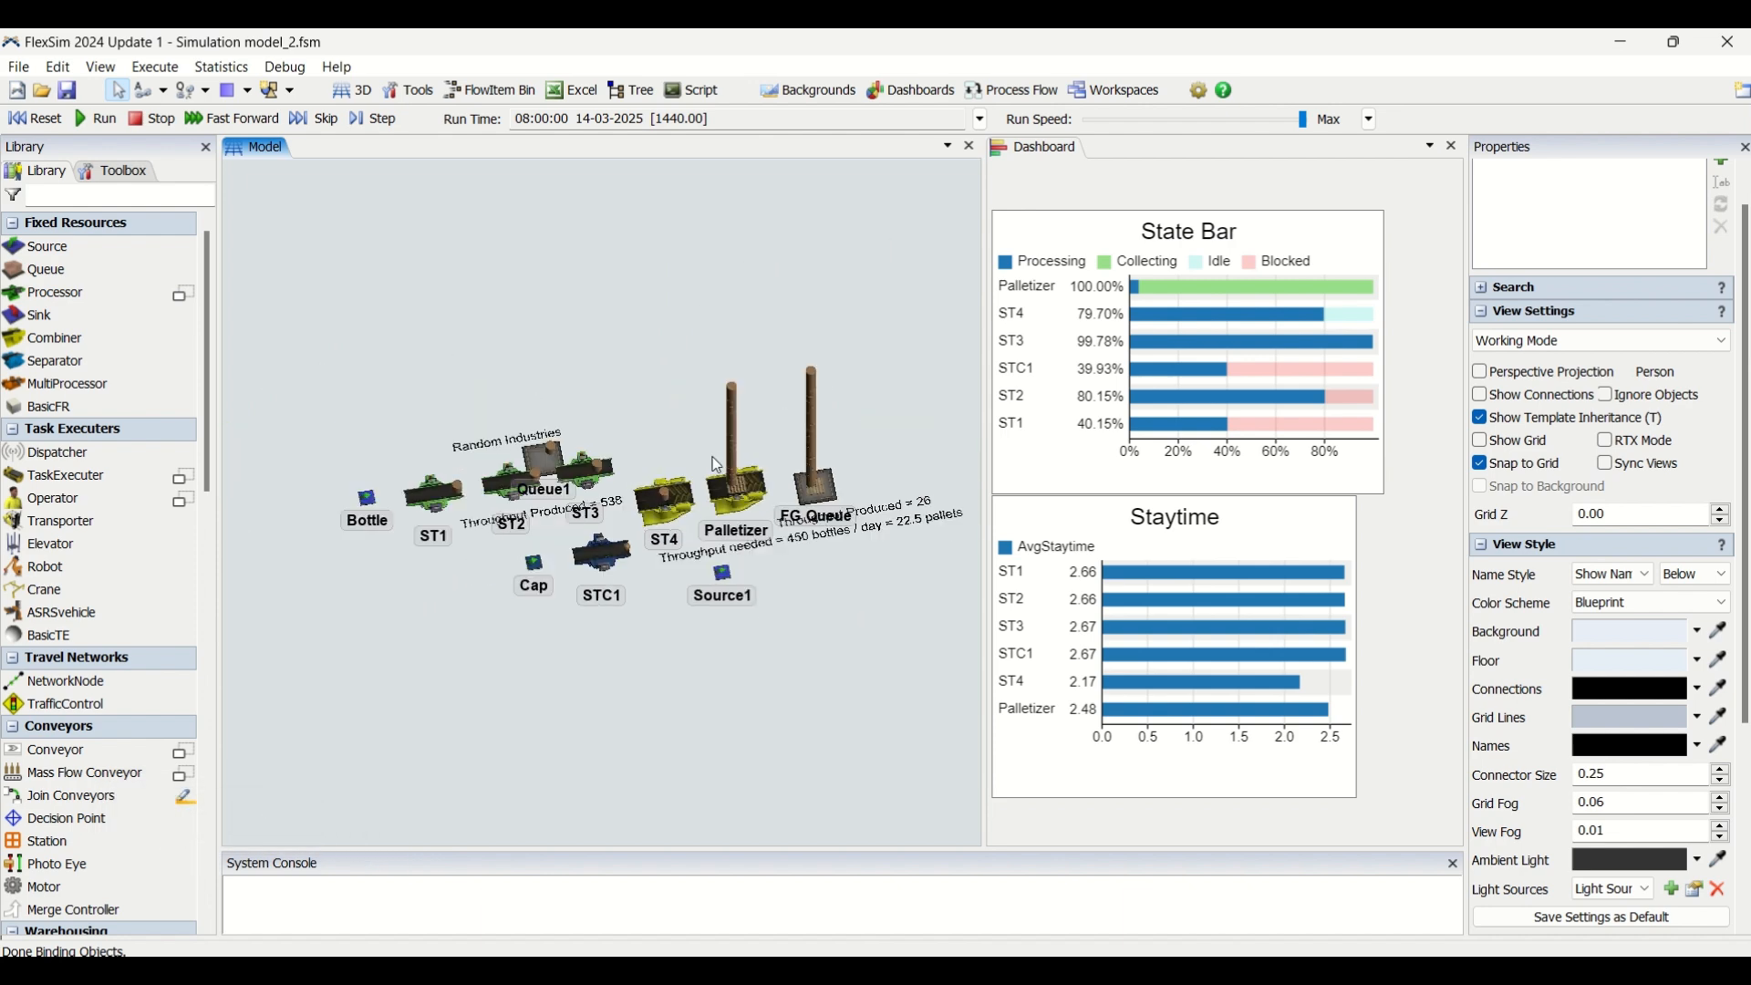
scroll(744, 538, up, 2)
scroll(666, 472, up, 1)
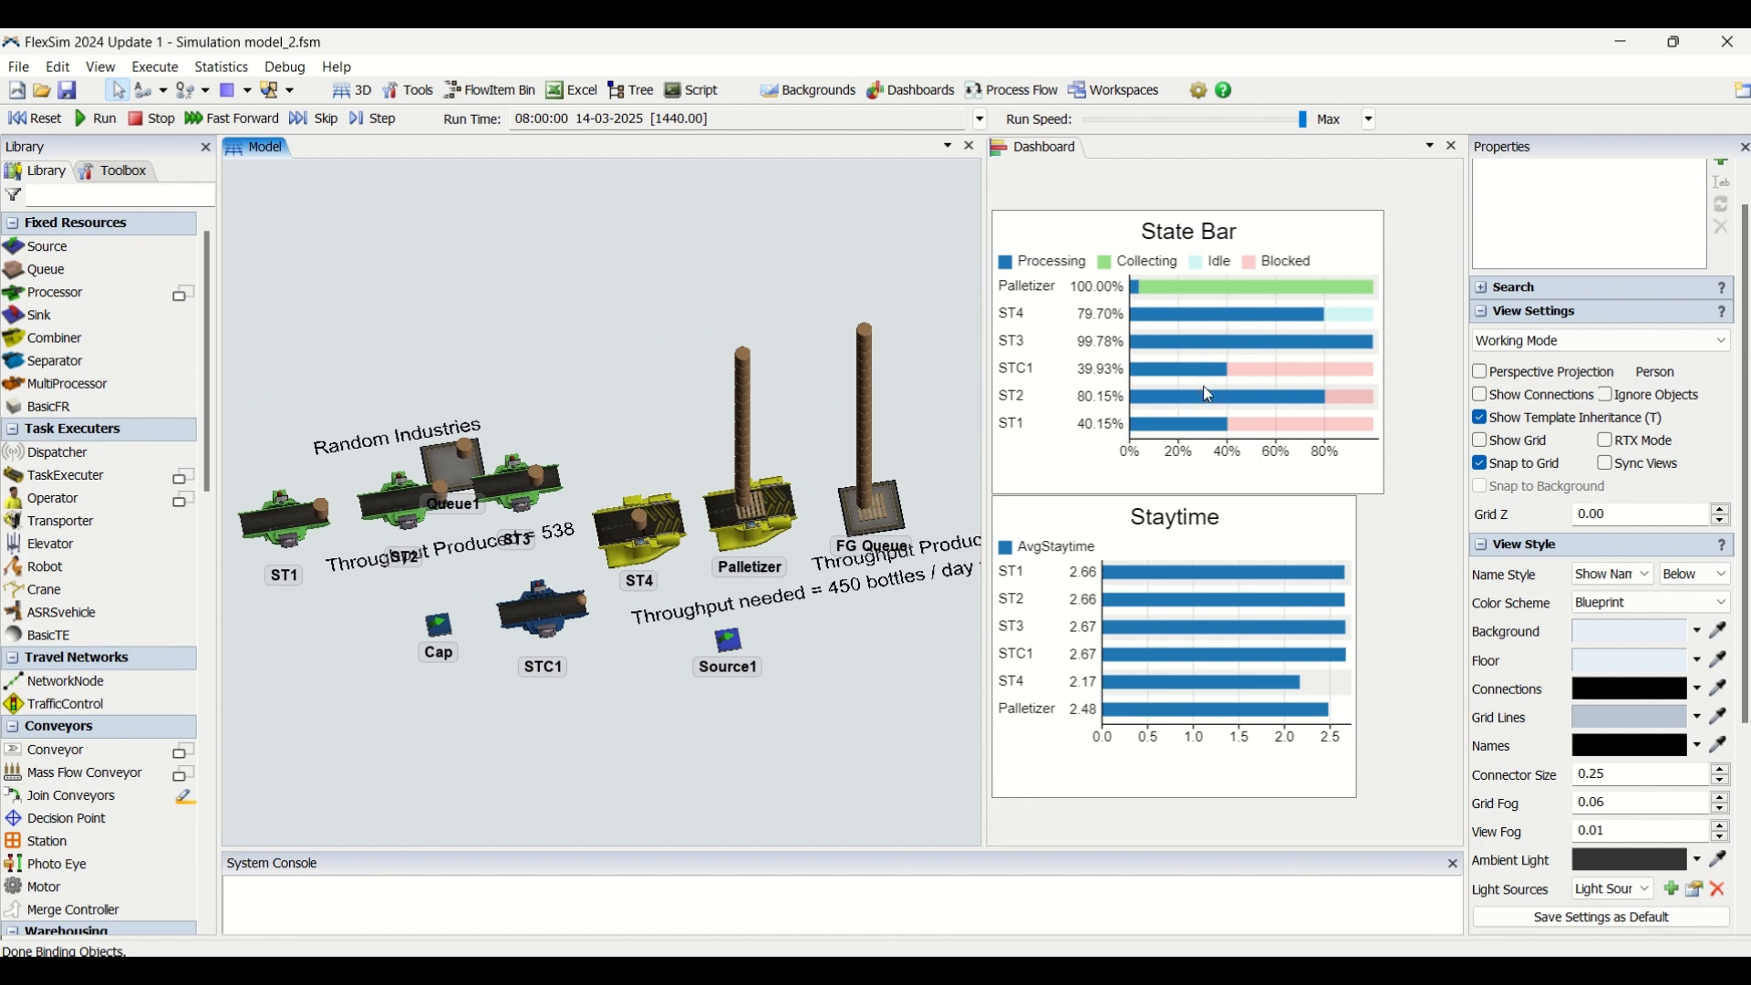
Set ST3's process time to 2 minutes, then reset and rerun the simulation.
click(516, 504)
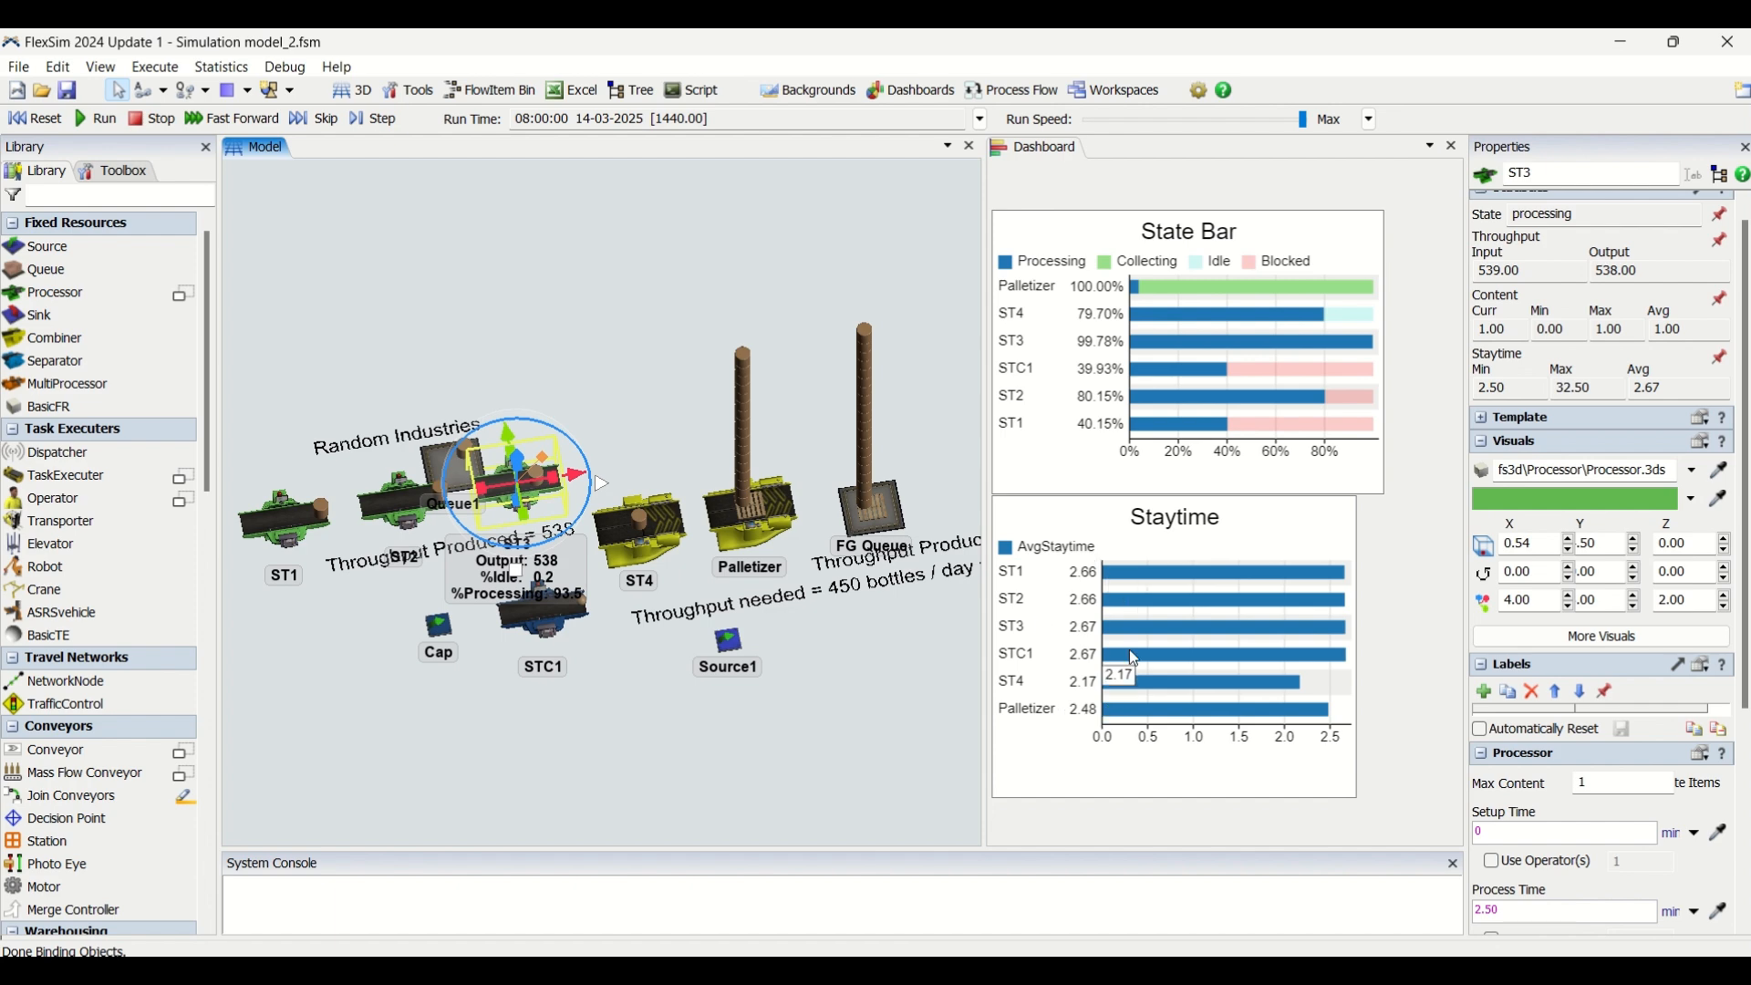
click(1510, 908)
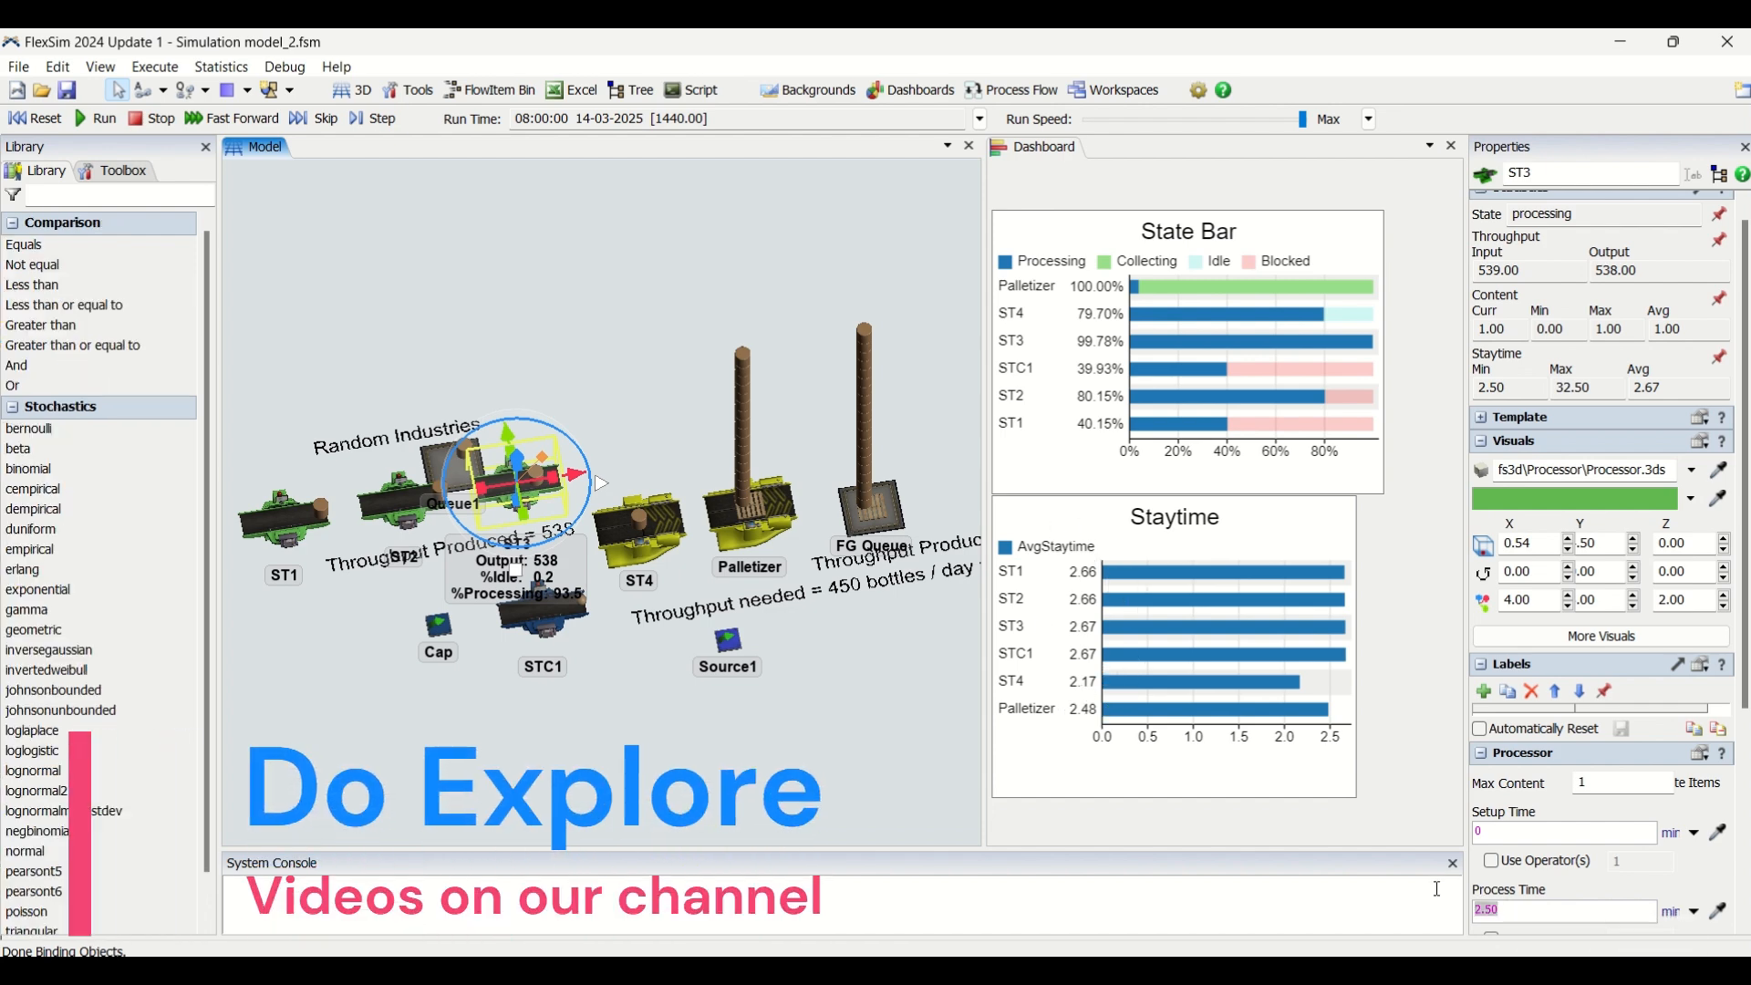
text(2)
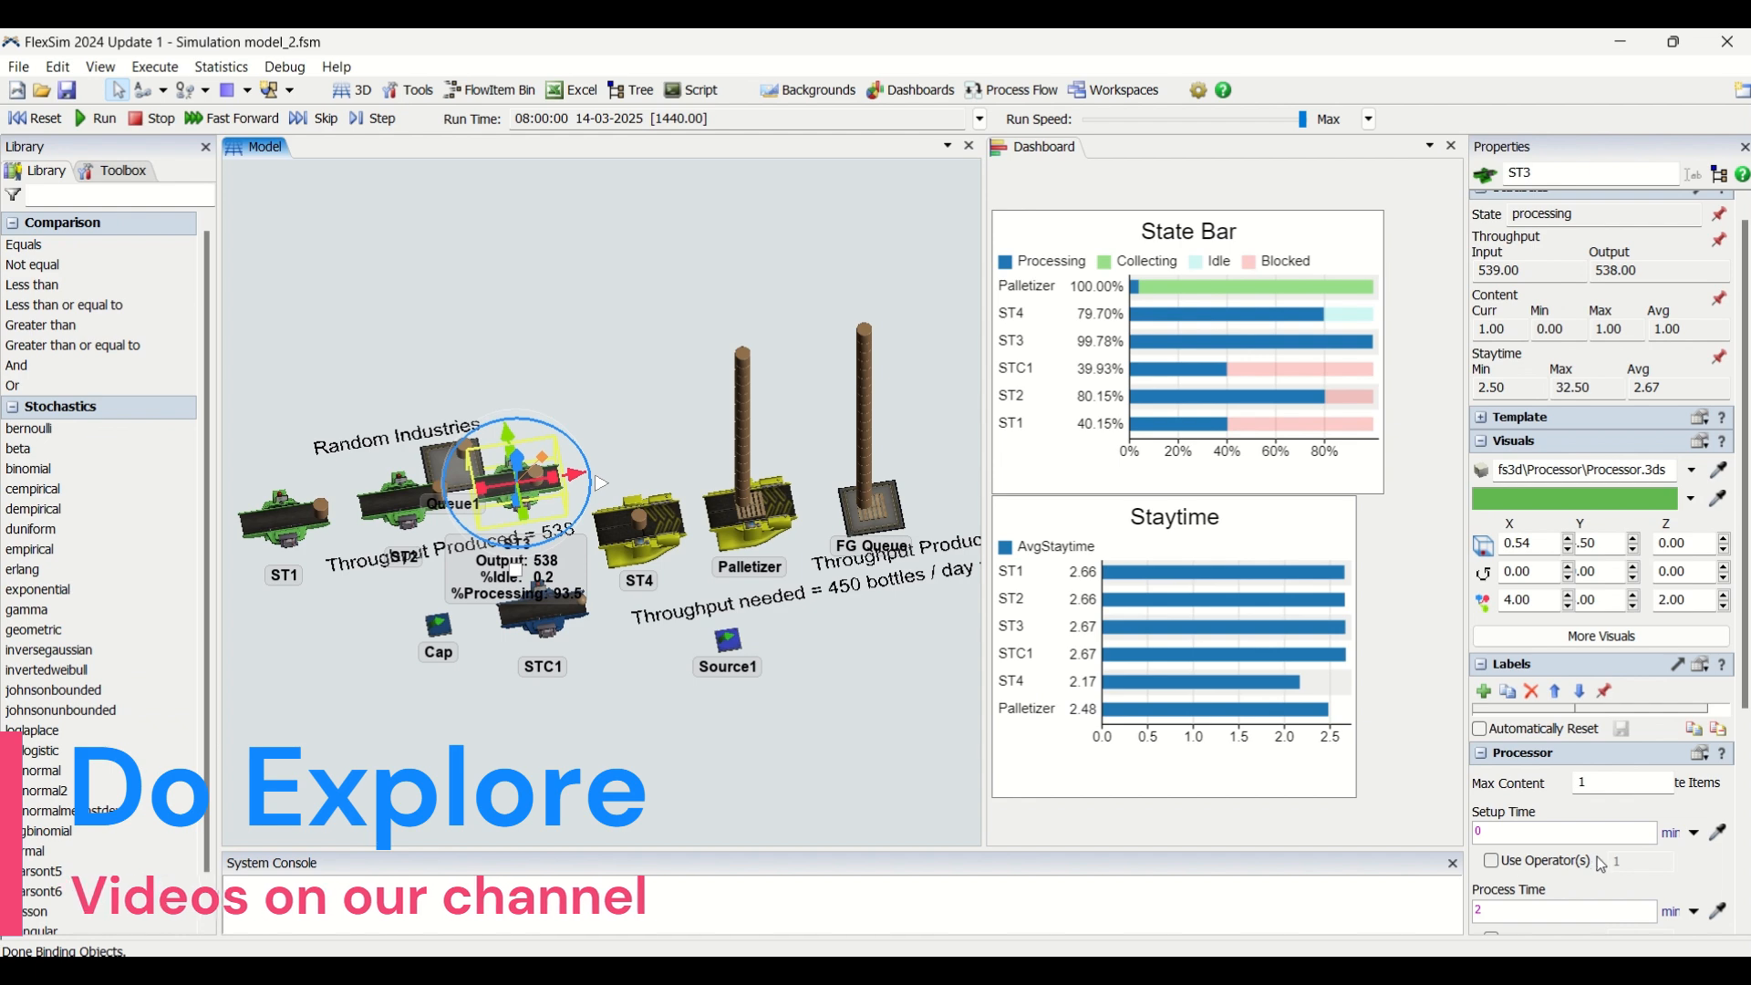
click(1687, 876)
click(35, 119)
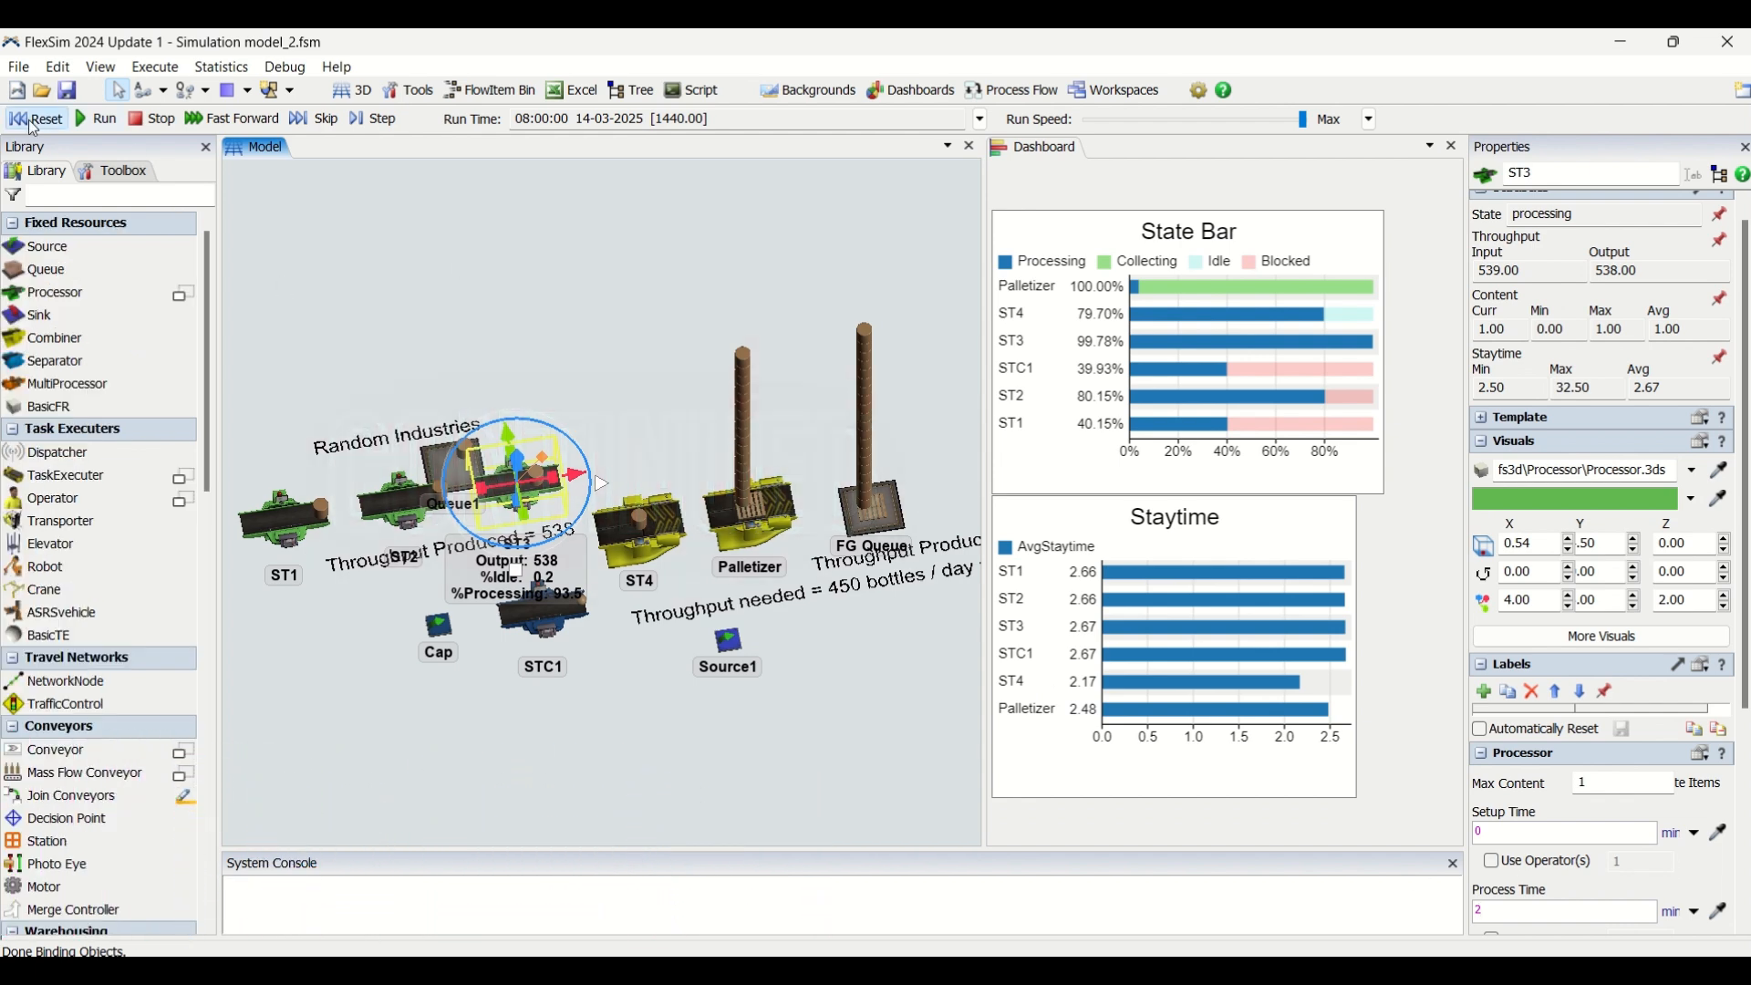
click(98, 120)
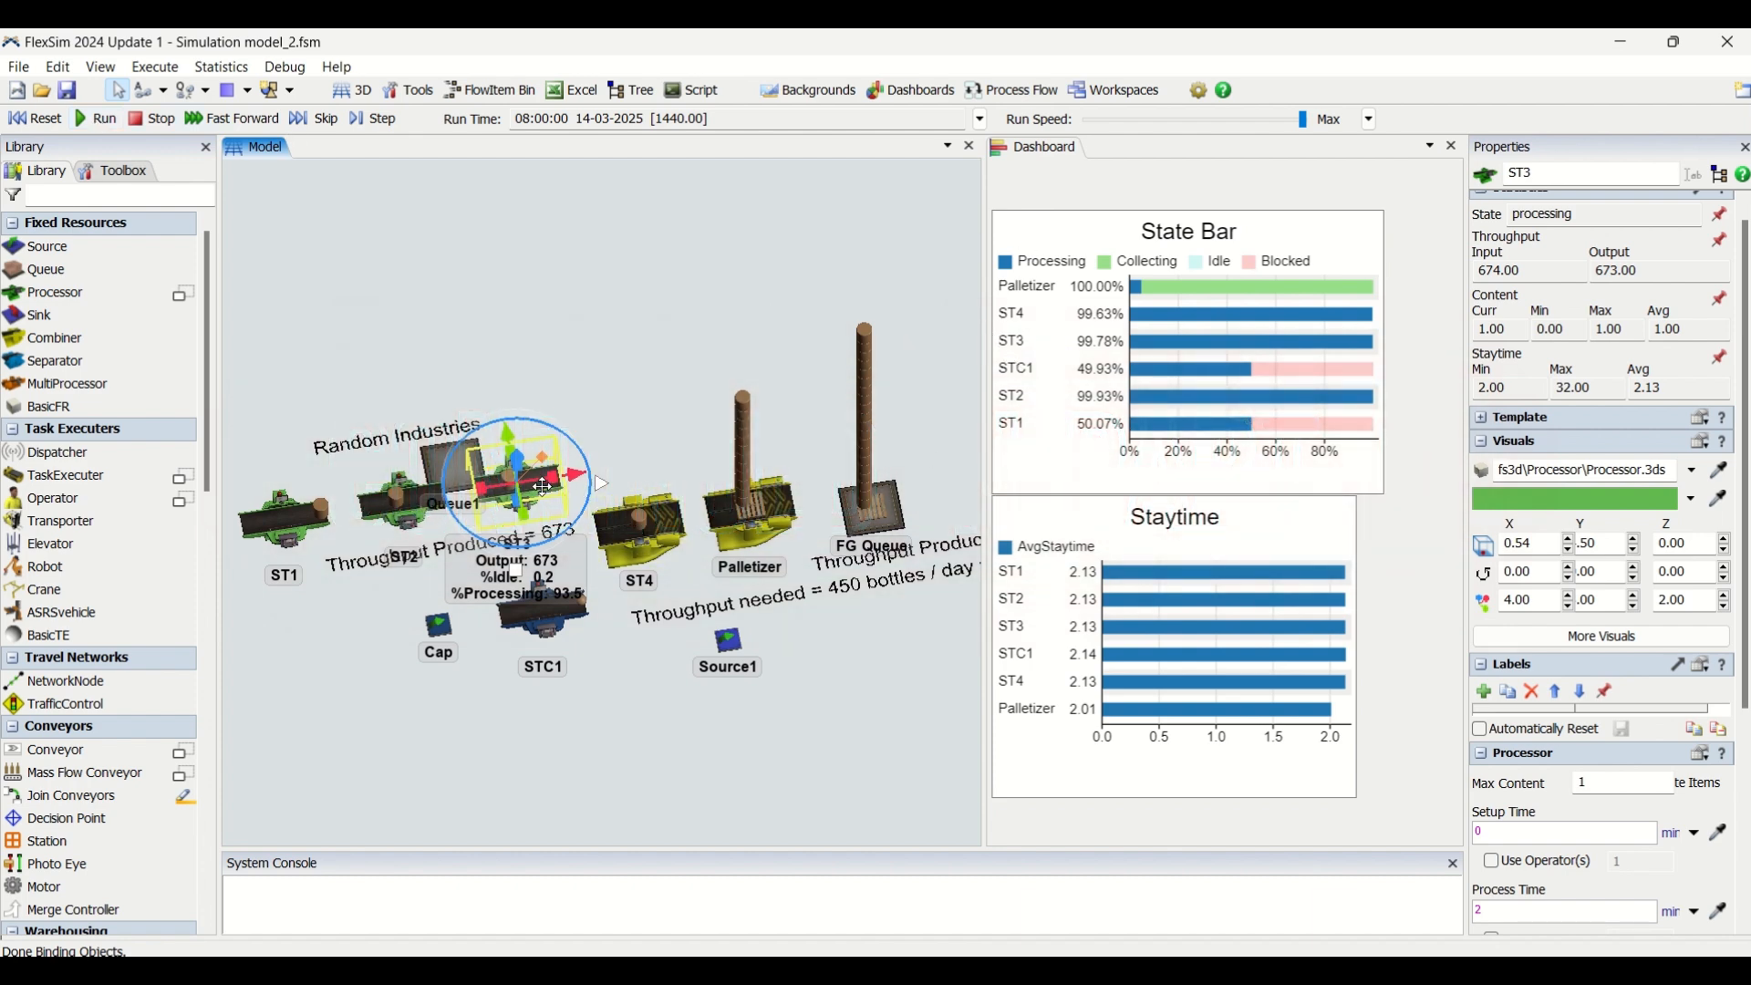
Check station utilisation and the bottle and pallet throughput labels with ST3's new process time.
mouse_move(1156, 353)
click(435, 517)
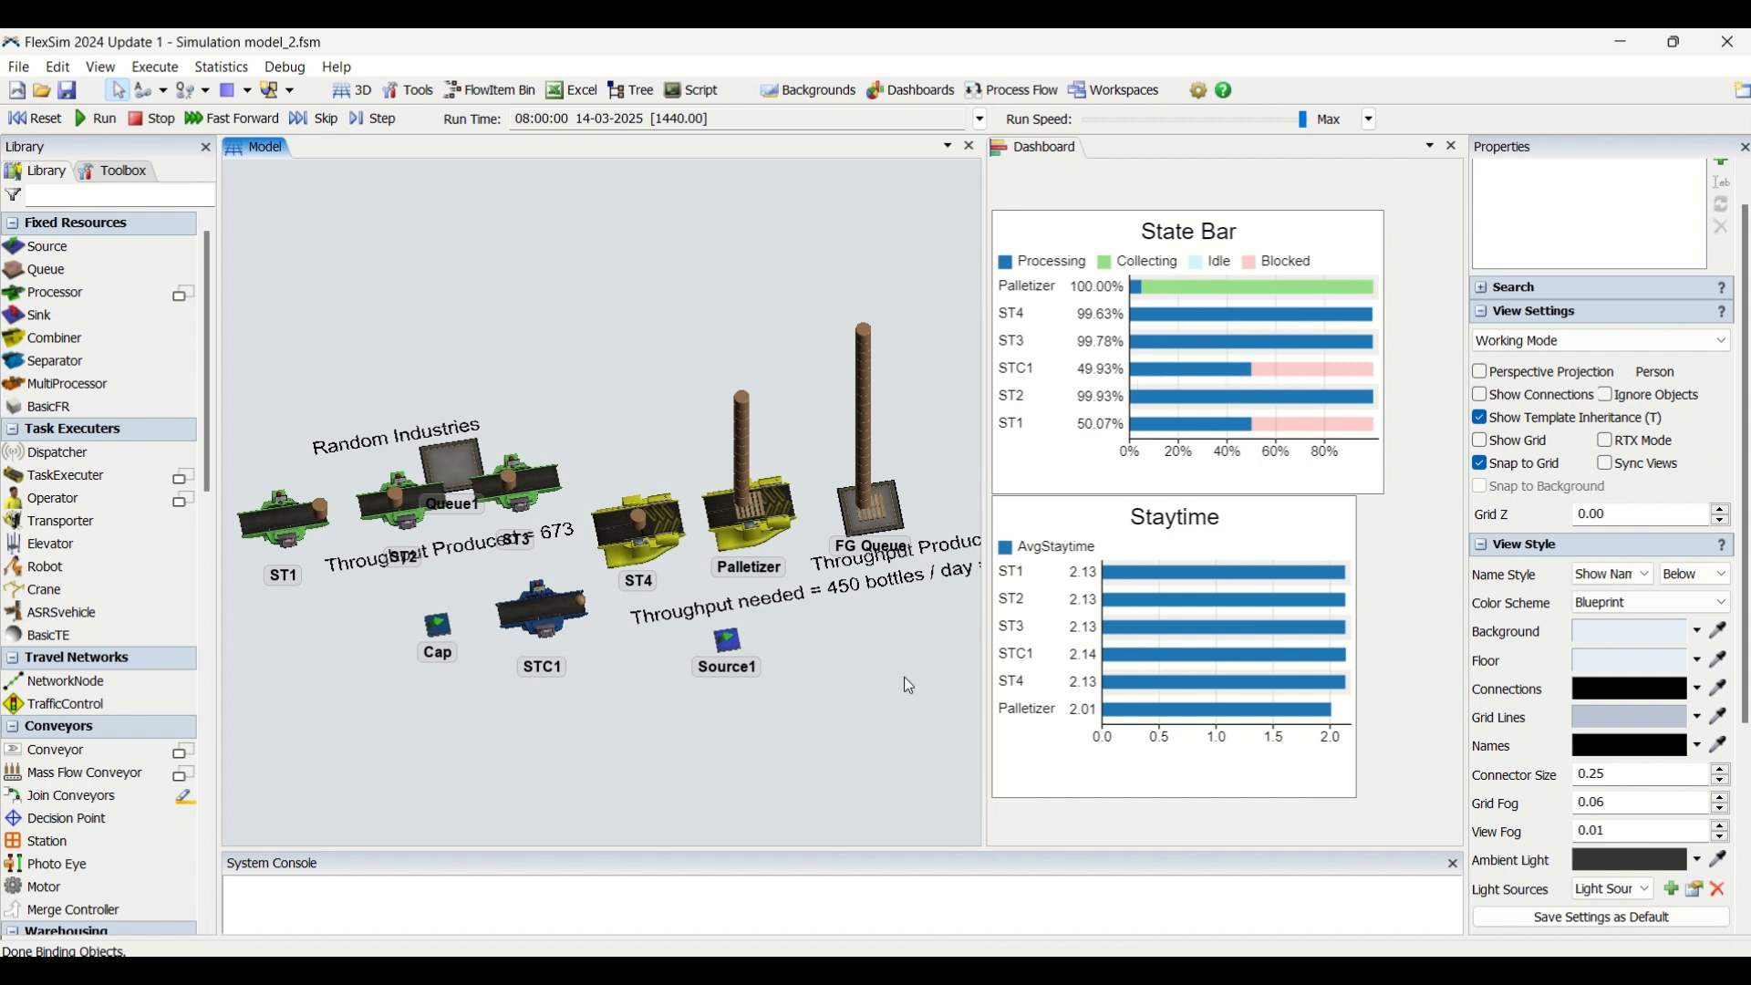
drag(896, 668, 751, 596)
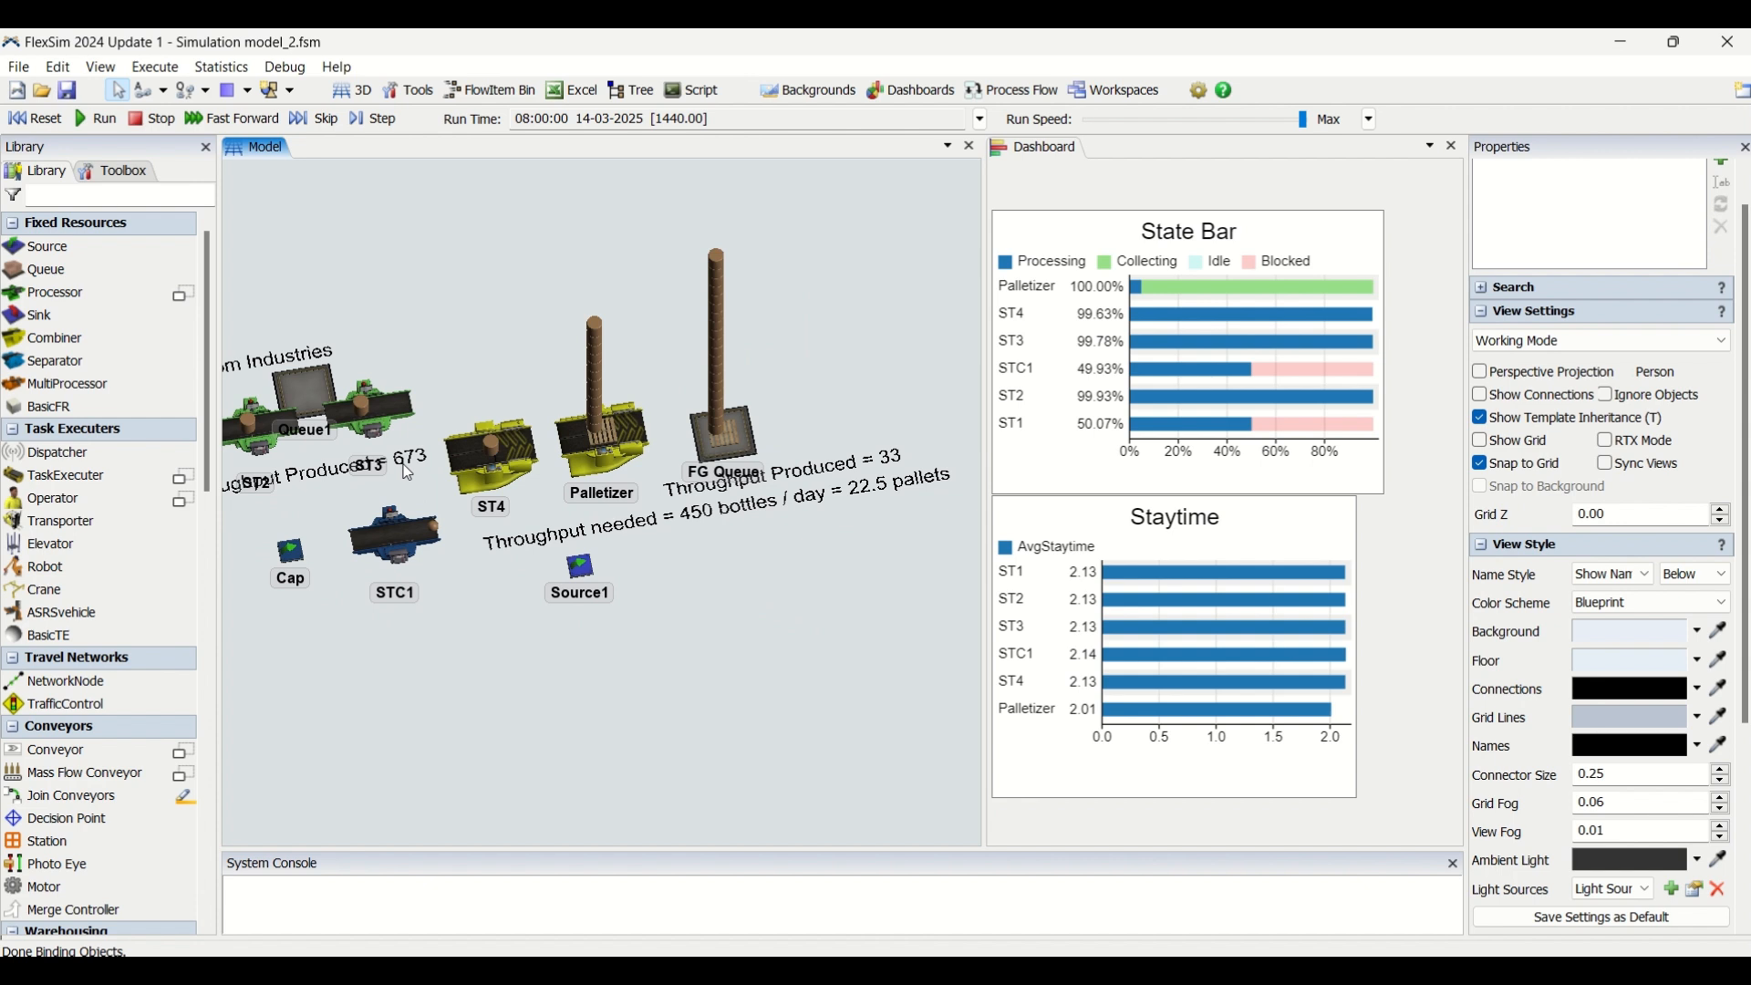